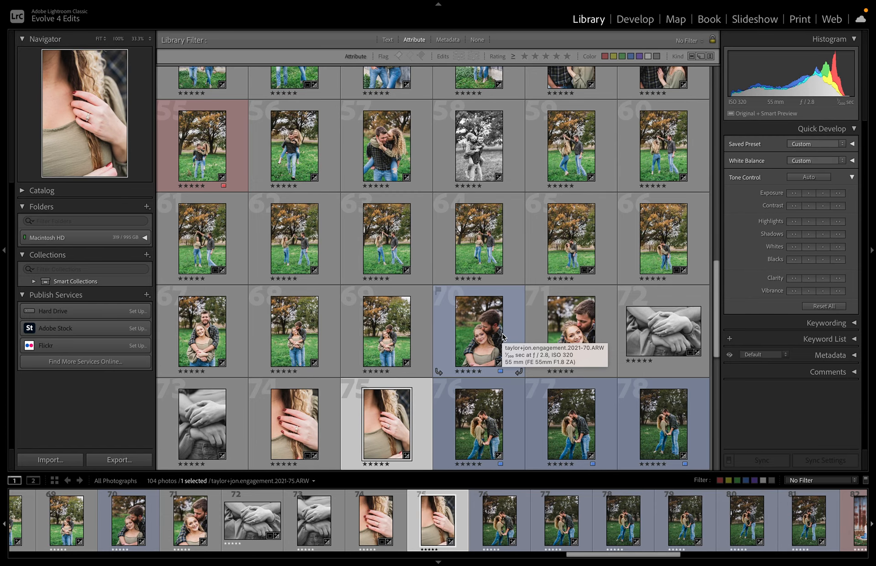
# Open the ring close-up in Develop, fit it in view, and show the masking options.
pyautogui.press('d')
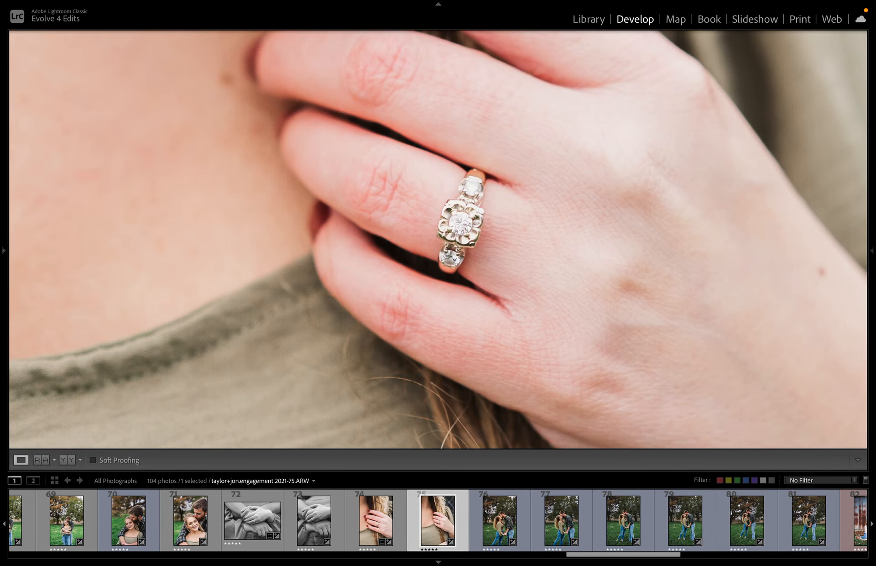
pyautogui.click(495, 316)
pyautogui.hotkey('shift', 'Tab')
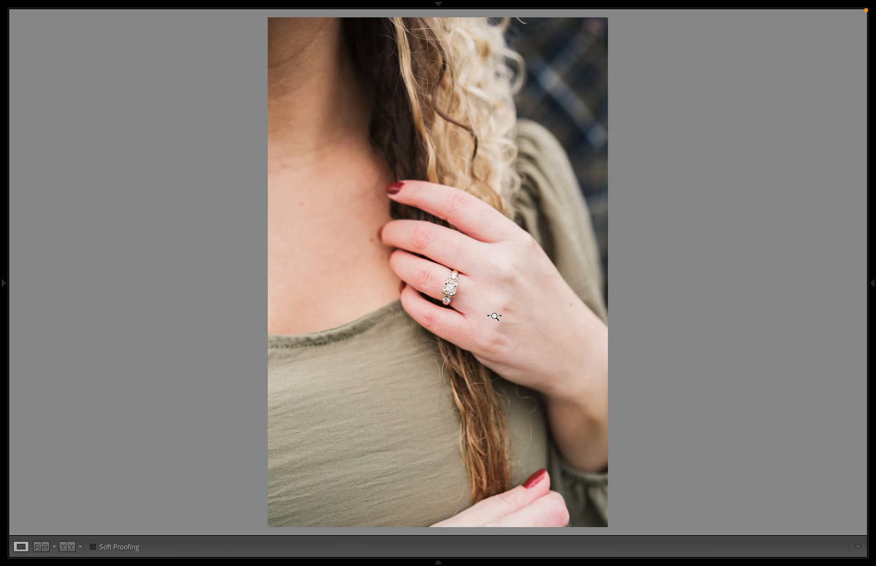
pyautogui.hotkey('shift', 'Tab')
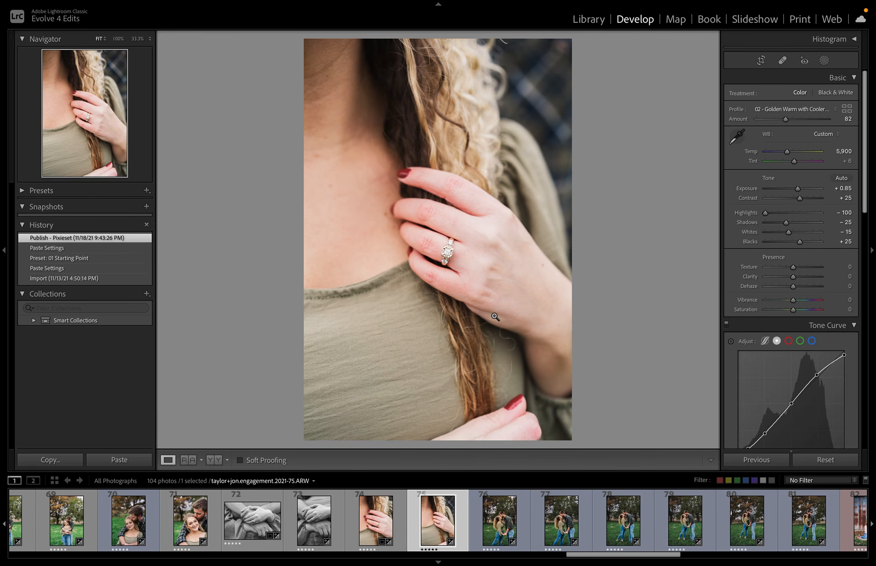
pyautogui.click(824, 59)
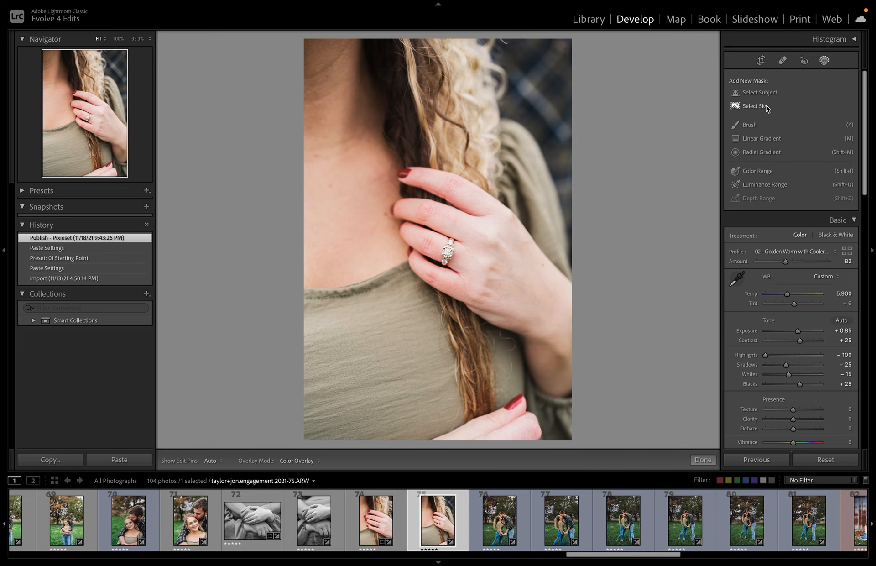
# Filter the Library to blue-labelled photos and open the first one's masks in Develop.
pyautogui.press('g')
pyautogui.click(631, 56)
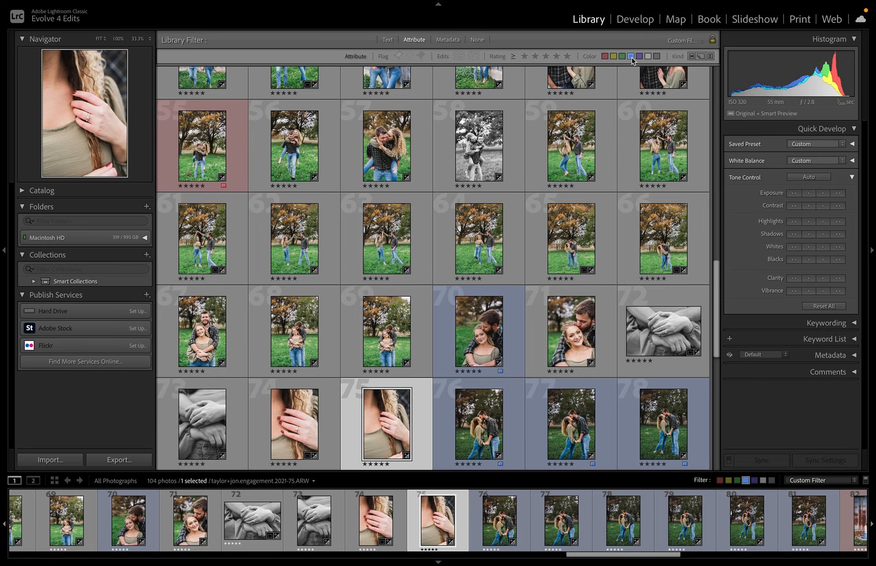
pyautogui.press('d')
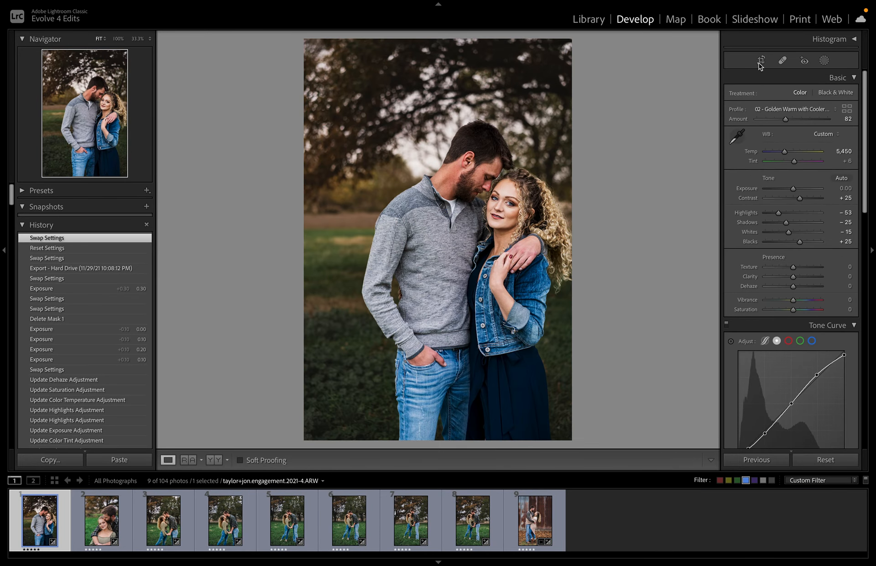
pyautogui.click(824, 60)
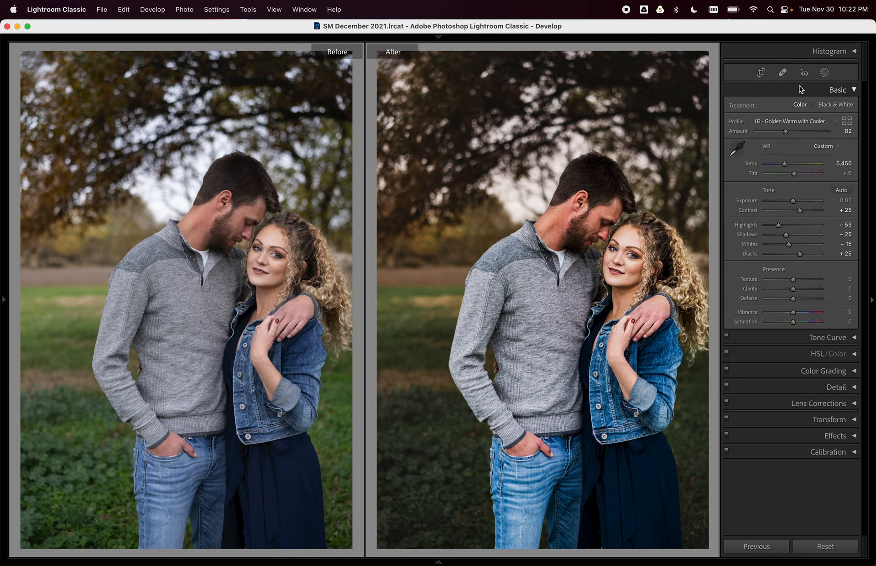
# Dock the masks list in the right panel and delete all masks, starting from Mask 1 Copy.
pyautogui.click(824, 73)
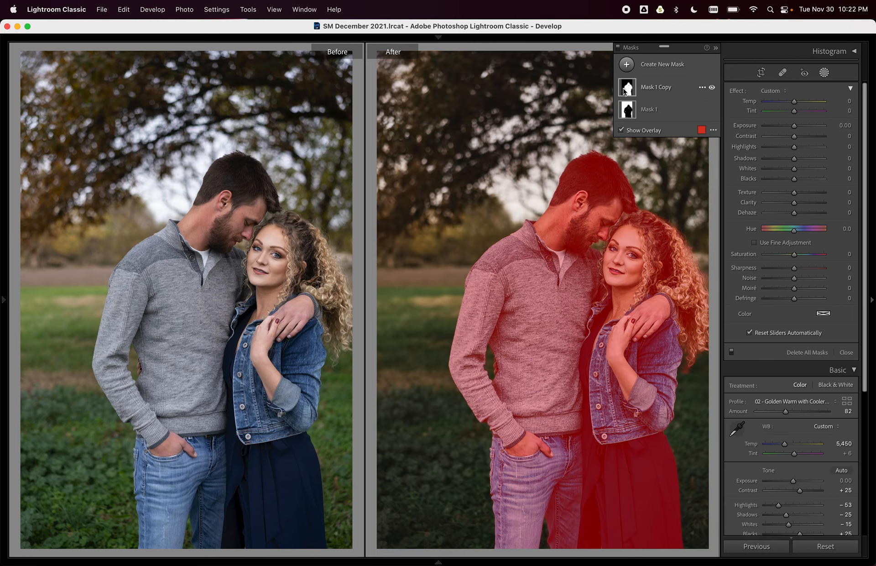
pyautogui.click(716, 52)
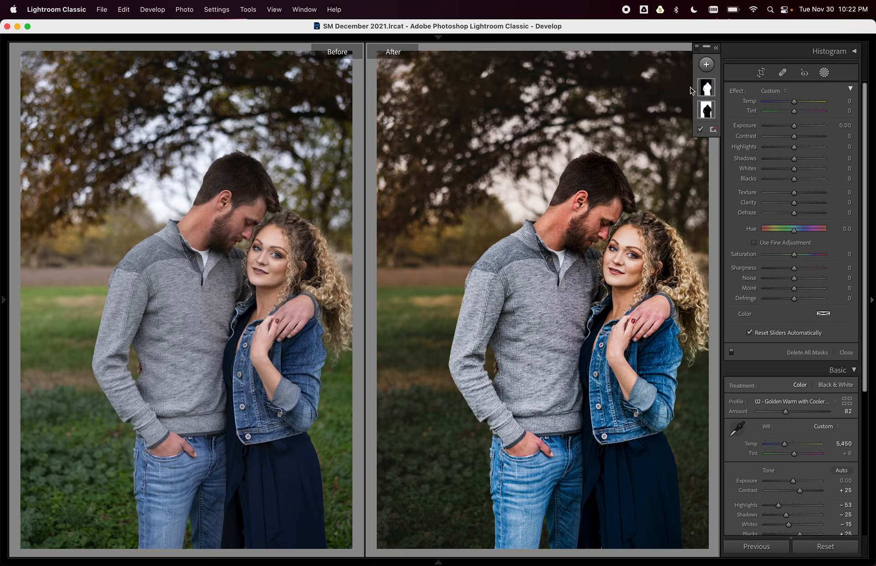
pyautogui.click(718, 51)
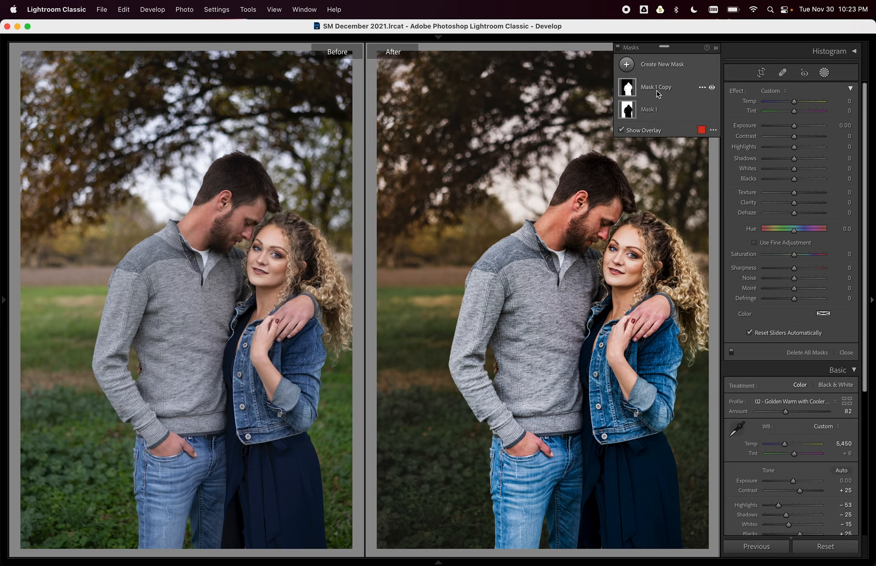
pyautogui.moveTo(654, 90)
pyautogui.moveTo(664, 46); pyautogui.dragTo(784, 48)
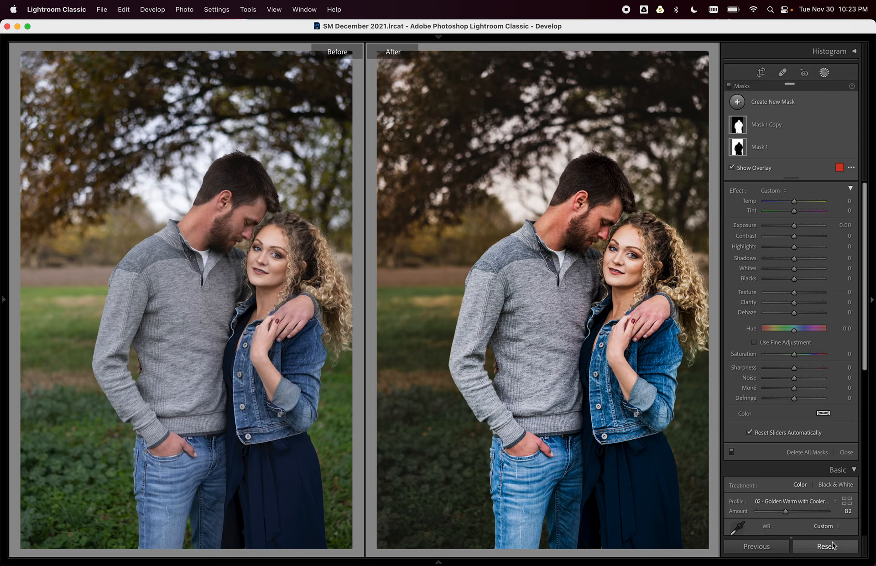
pyautogui.rightClick(837, 128)
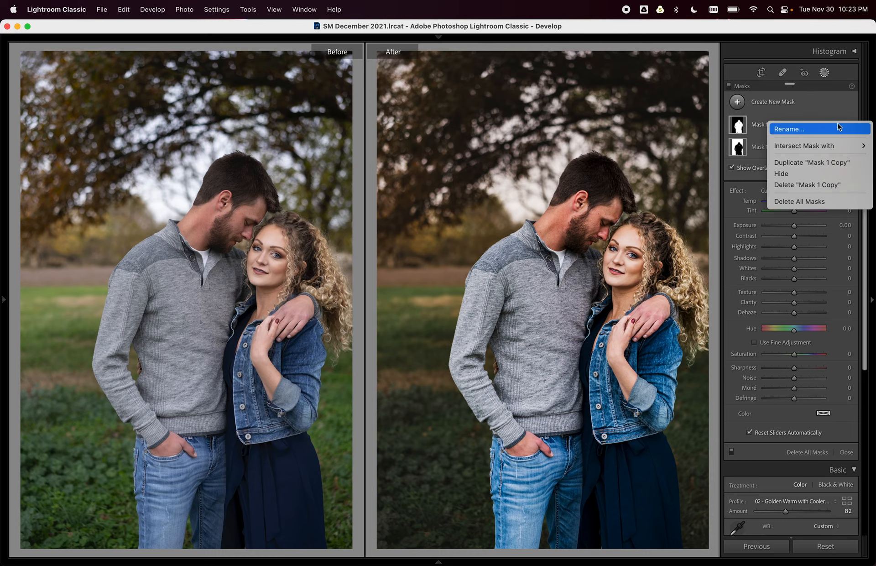
pyautogui.click(806, 202)
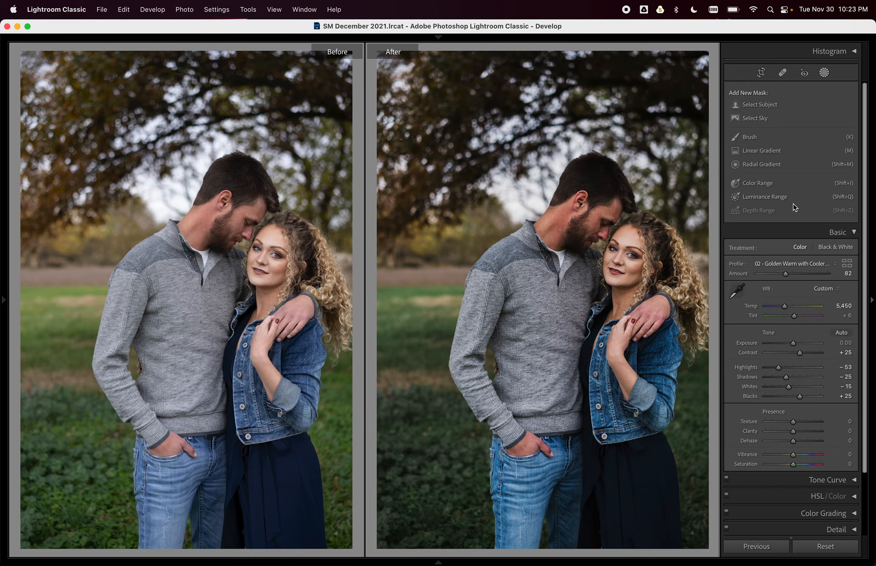
# In single-image view, set Exposure to -0.10 and profile Amount to 86, keeping Temp at 5,450.
pyautogui.press('y')
pyautogui.press('y')
pyautogui.press('y')
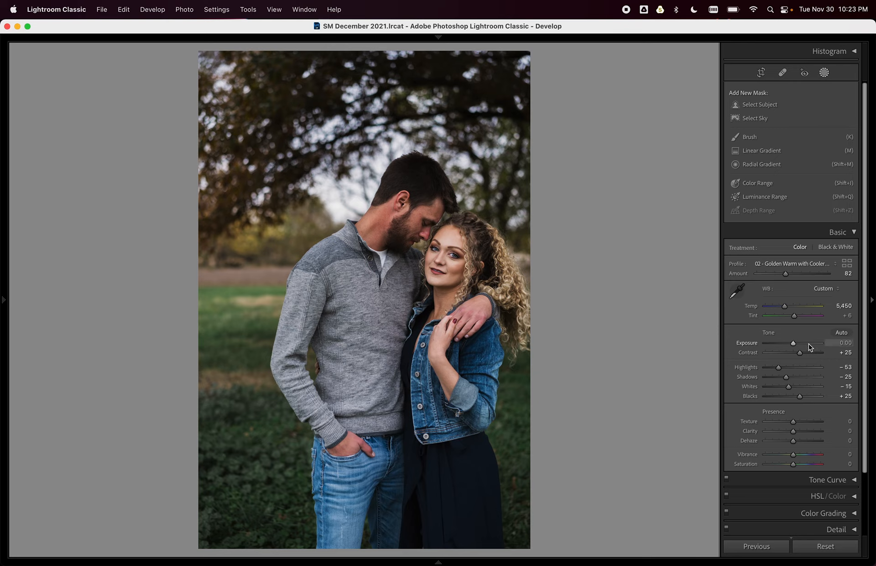
pyautogui.press('Down')
pyautogui.press('Down')
pyautogui.press('Up')
pyautogui.press('Up')
pyautogui.press('Up')
pyautogui.press('Up')
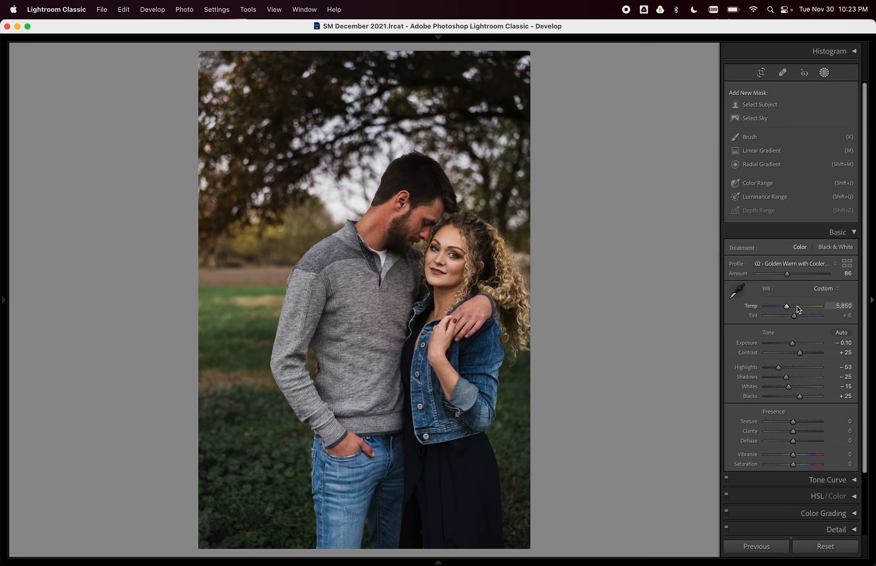
pyautogui.press('super+z')
# Create a Select Subject mask of the couple and zoom in on their faces.
pyautogui.click(761, 106)
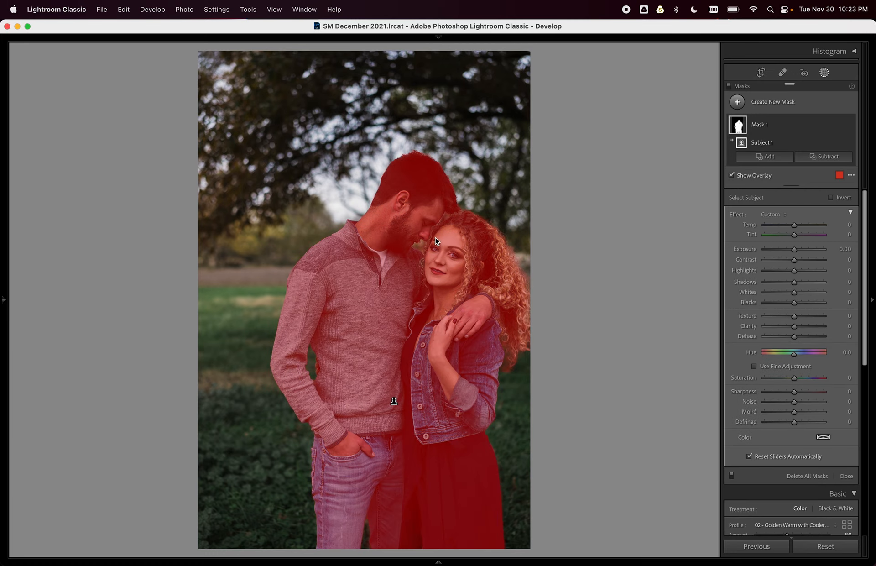
pyautogui.press('super+equal')
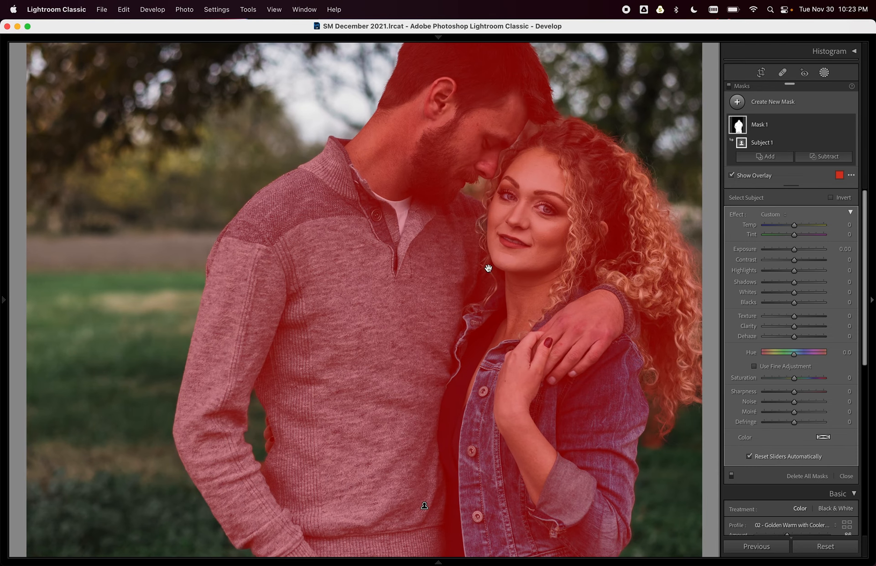
pyautogui.scroll(5, 488, 268)
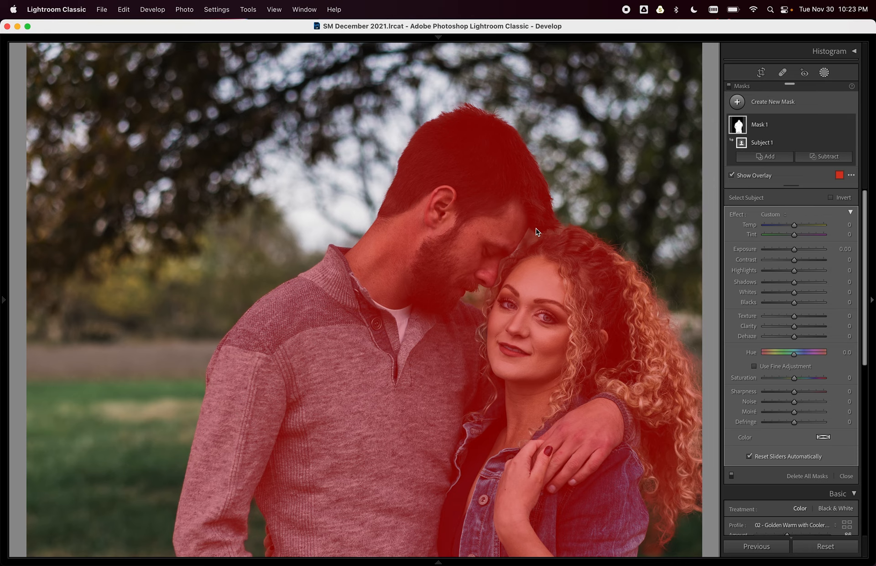
pyautogui.press('super+equal')
pyautogui.moveTo(545, 201); pyautogui.dragTo(463, 205)
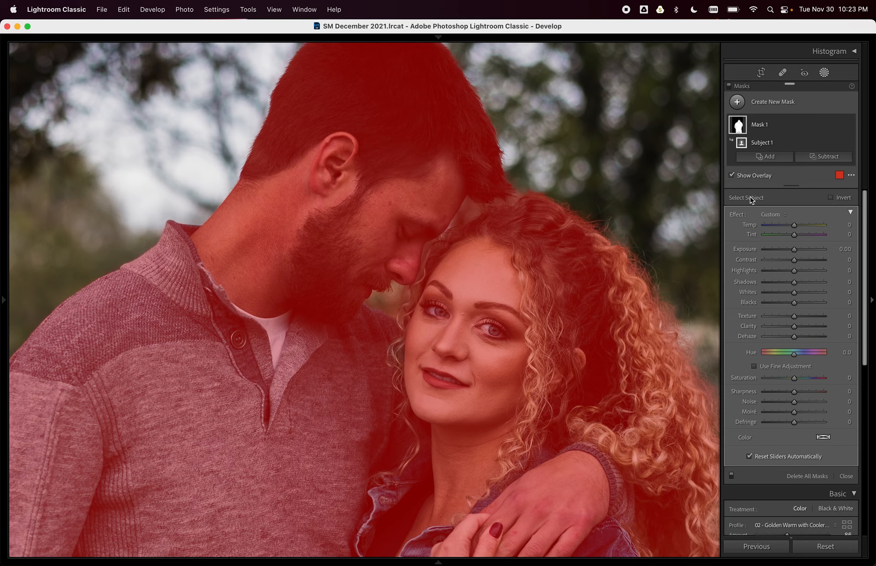
# Rename Mask 1 to 'Subject'.
pyautogui.click(776, 129)
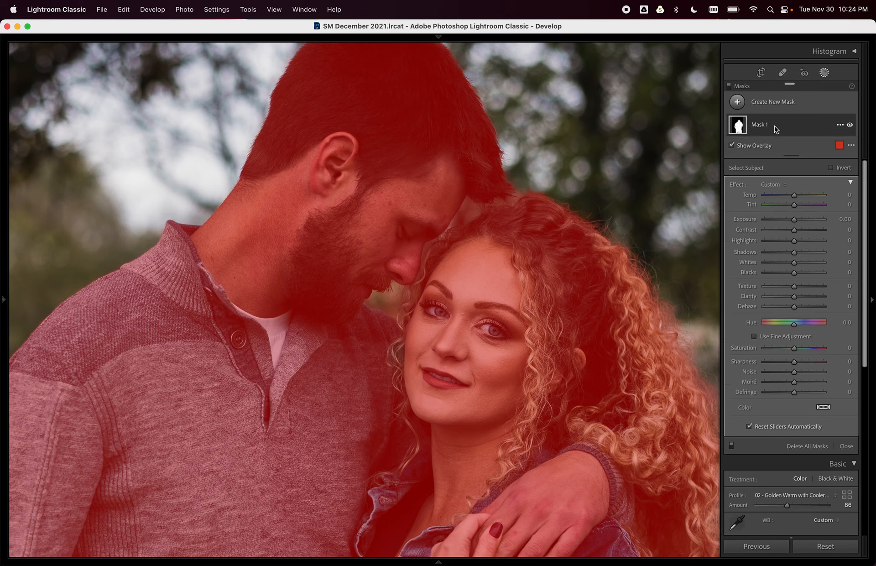
pyautogui.rightClick(763, 129)
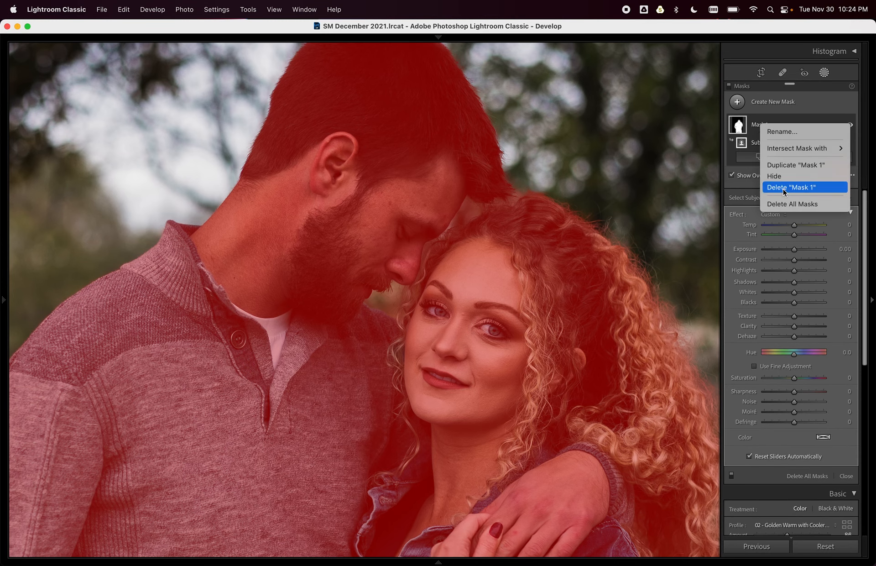
pyautogui.click(785, 132)
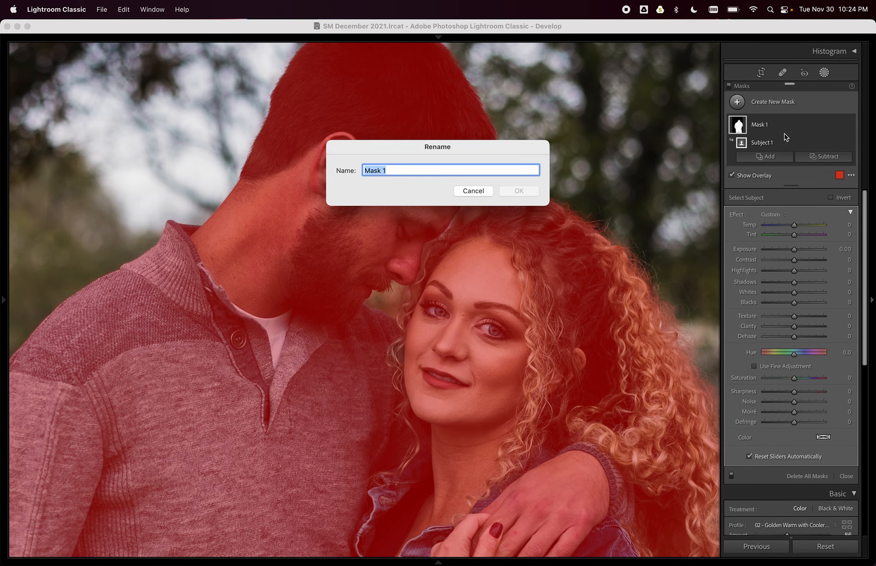
pyautogui.write('Subject')
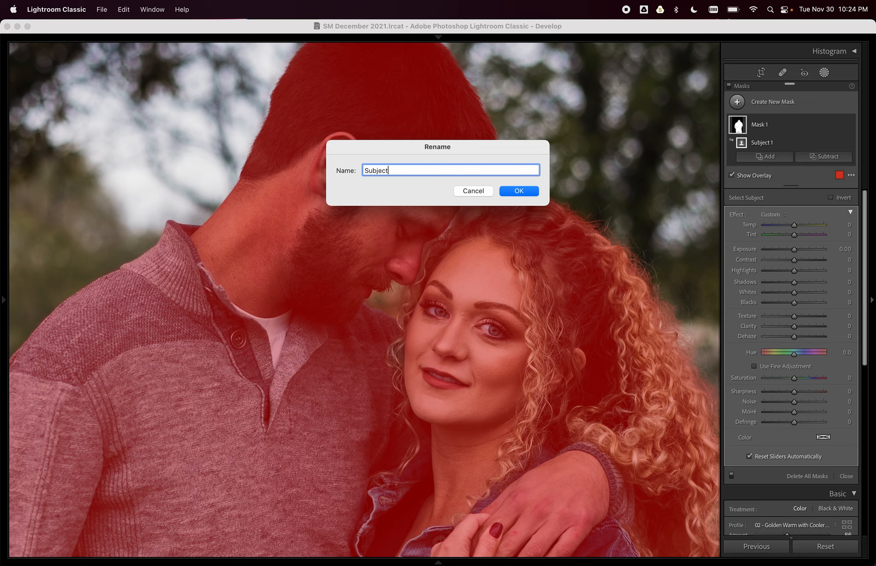
pyautogui.click(522, 192)
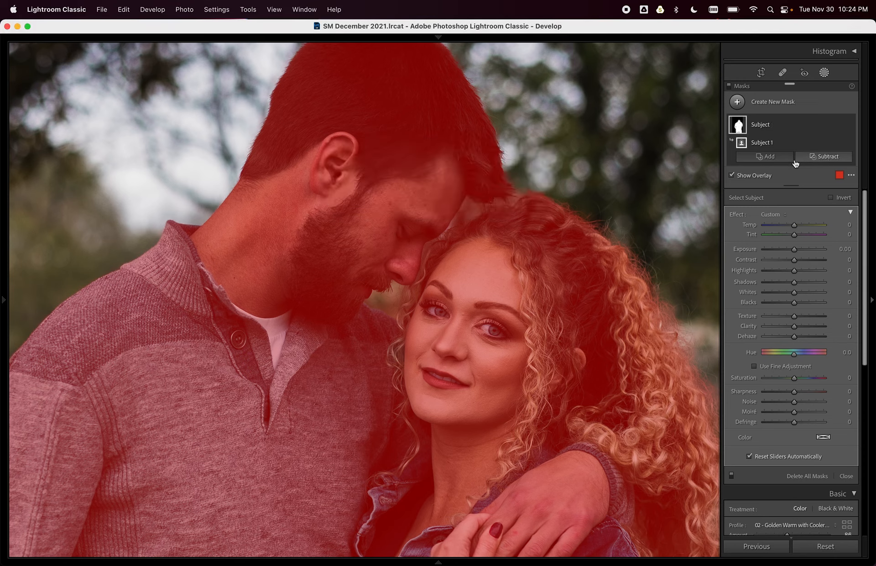
pyautogui.click(820, 161)
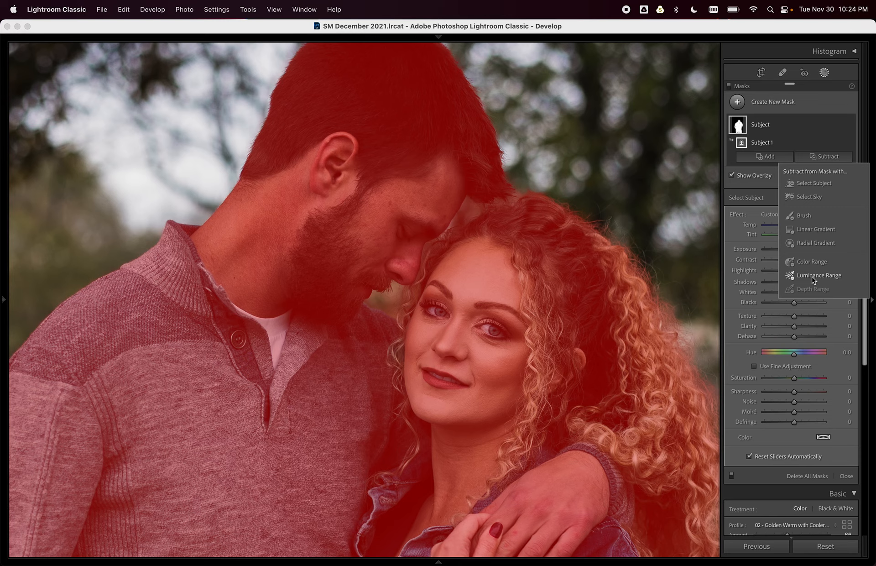
# Brush-subtract the background between the heads and along the man's nose from the Subject mask.
pyautogui.click(804, 217)
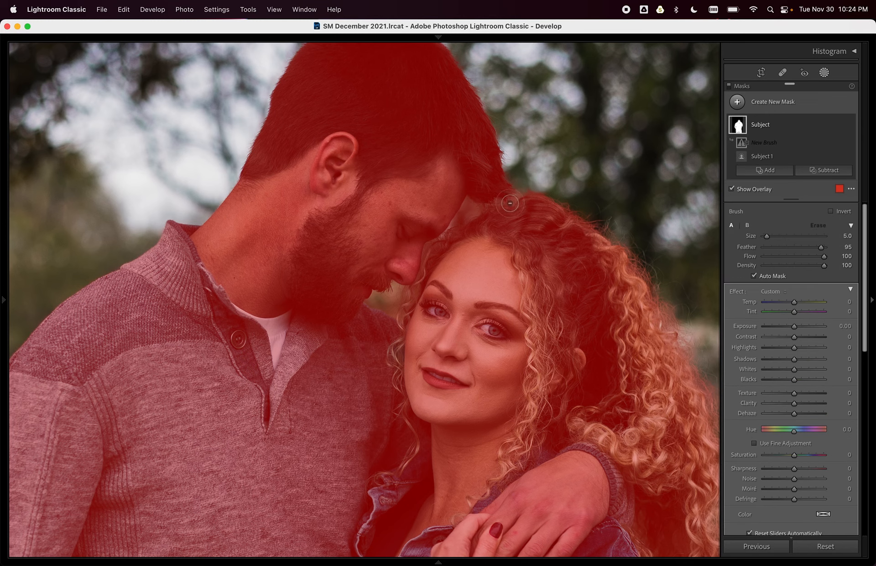
pyautogui.press(']')
pyautogui.press(']')
pyautogui.press('[')
pyautogui.press('[')
pyautogui.press('[')
pyautogui.press(']')
pyautogui.press('[')
pyautogui.press('[')
pyautogui.press('[')
pyautogui.moveTo(523, 190)
pyautogui.mouseDown()
pyautogui.moveTo(469, 202)
pyautogui.moveTo(449, 233)
pyautogui.moveTo(468, 200)
pyautogui.moveTo(480, 210)
pyautogui.moveTo(431, 241)
pyautogui.moveTo(415, 277)
pyautogui.moveTo(368, 299)
pyautogui.moveTo(398, 308)
pyautogui.moveTo(391, 300)
pyautogui.moveTo(409, 293)
pyautogui.moveTo(426, 253)
pyautogui.moveTo(467, 219)
pyautogui.moveTo(504, 201)
pyautogui.mouseUp()
pyautogui.press(']')
pyautogui.press(']')
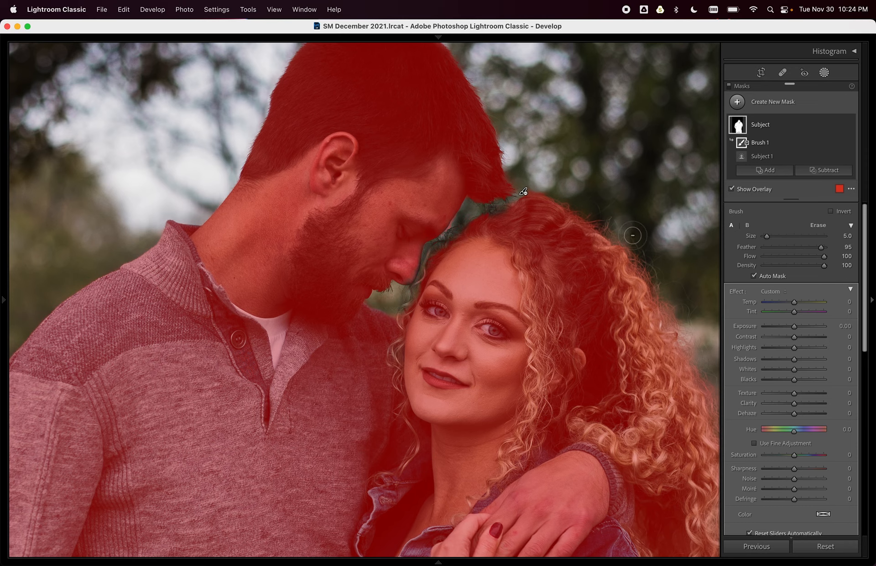
pyautogui.click(759, 175)
pyautogui.click(495, 187)
pyautogui.moveTo(408, 280)
pyautogui.mouseDown()
pyautogui.moveTo(412, 254)
pyautogui.moveTo(402, 272)
pyautogui.mouseUp()
# Brush the missed area near the man's nose back into the Subject mask.
pyautogui.click(776, 169)
pyautogui.click(748, 229)
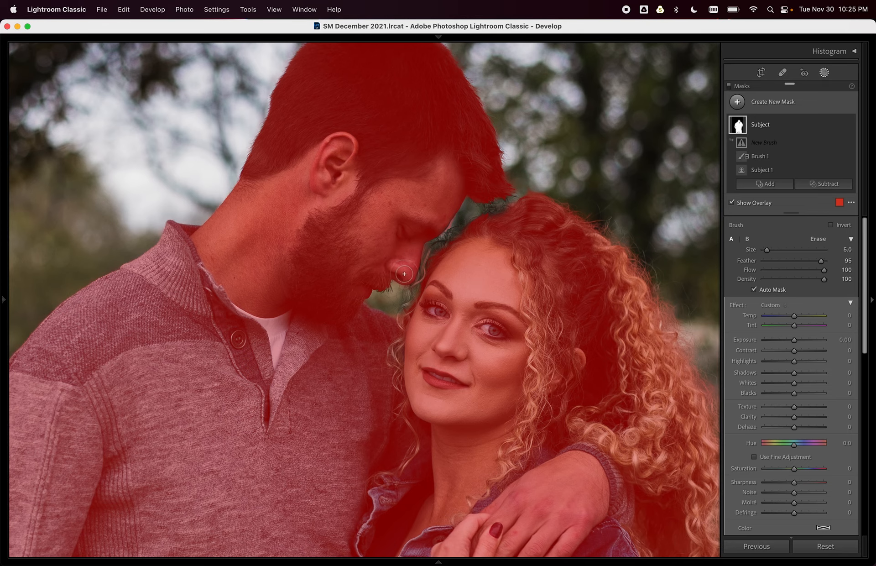
pyautogui.moveTo(393, 270)
pyautogui.mouseDown()
pyautogui.moveTo(382, 280)
pyautogui.moveTo(392, 305)
pyautogui.mouseUp()
pyautogui.moveTo(351, 342); pyautogui.dragTo(412, 99)
pyautogui.moveTo(424, 425); pyautogui.dragTo(397, 33)
pyautogui.moveTo(382, 275); pyautogui.dragTo(458, 481)
pyautogui.moveTo(344, 289); pyautogui.dragTo(385, 289)
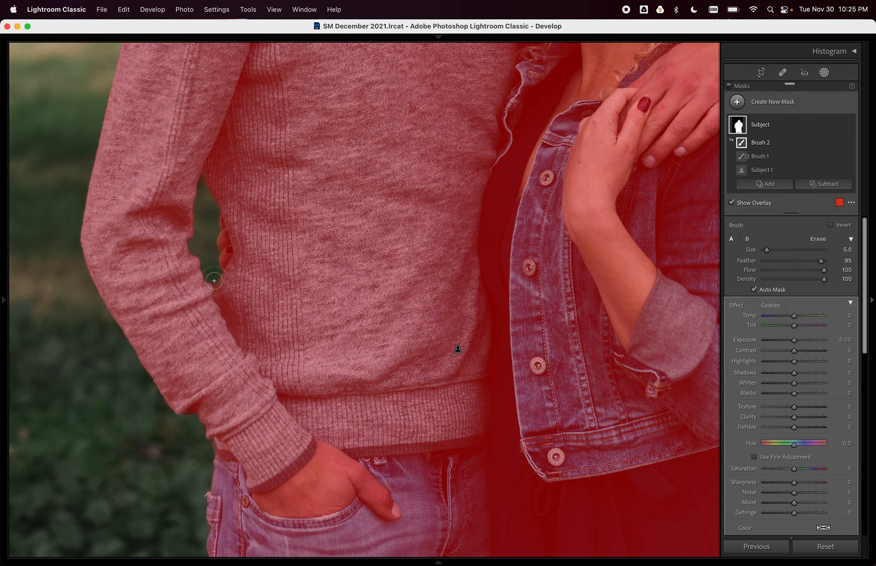
pyautogui.moveTo(249, 345); pyautogui.dragTo(239, 58)
pyautogui.moveTo(299, 286); pyautogui.dragTo(261, 166)
# Erase the background between the legs, add the missed jeans area, and fit the photo.
pyautogui.click(823, 184)
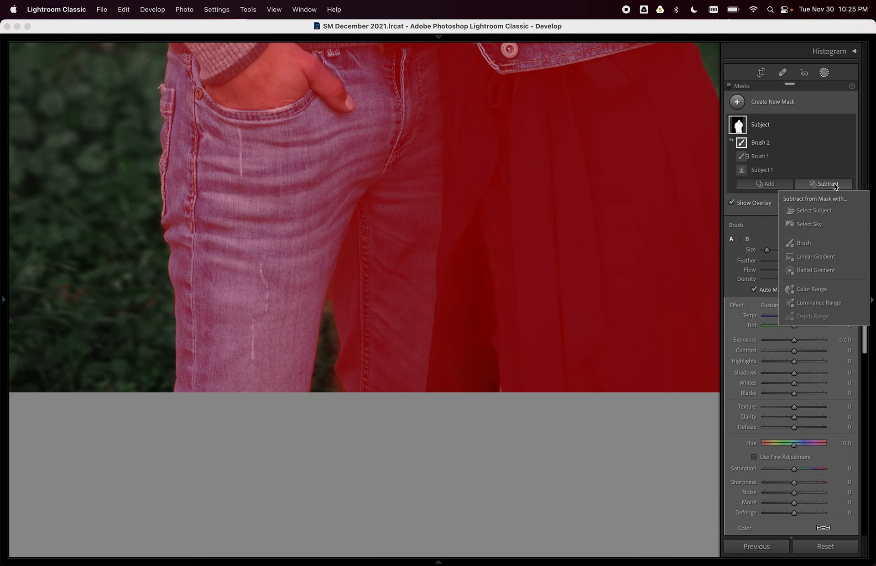
pyautogui.click(804, 243)
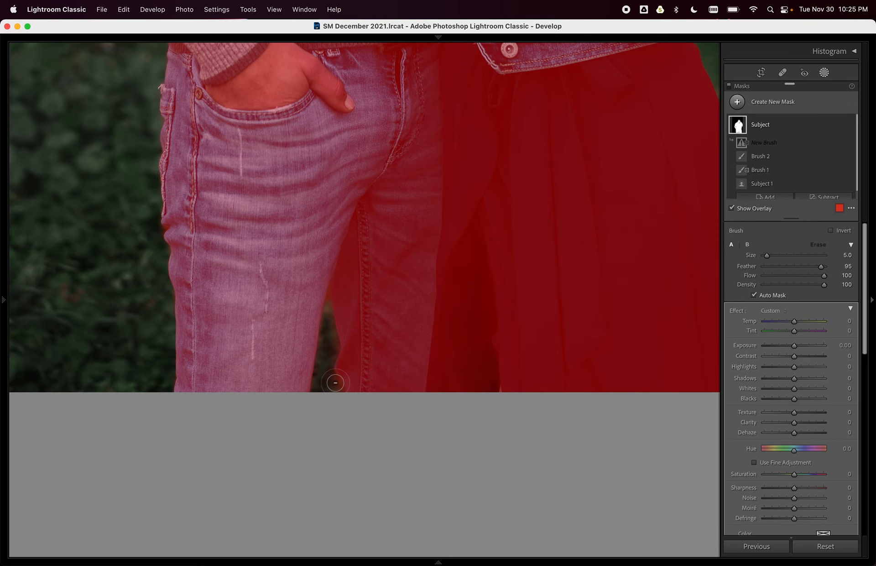
pyautogui.moveTo(338, 395)
pyautogui.mouseDown()
pyautogui.moveTo(324, 367)
pyautogui.moveTo(324, 289)
pyautogui.moveTo(314, 384)
pyautogui.moveTo(332, 391)
pyautogui.mouseUp()
pyautogui.click(767, 197)
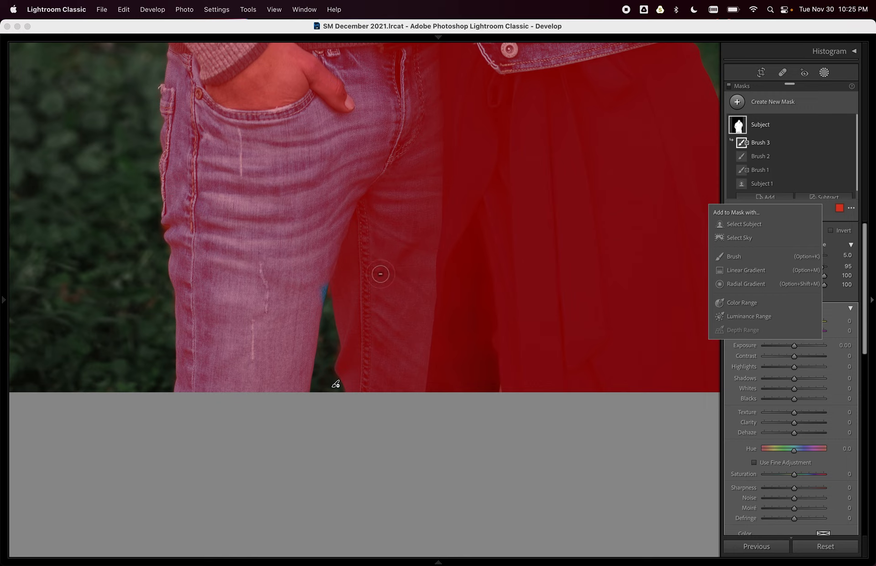
pyautogui.click(319, 279)
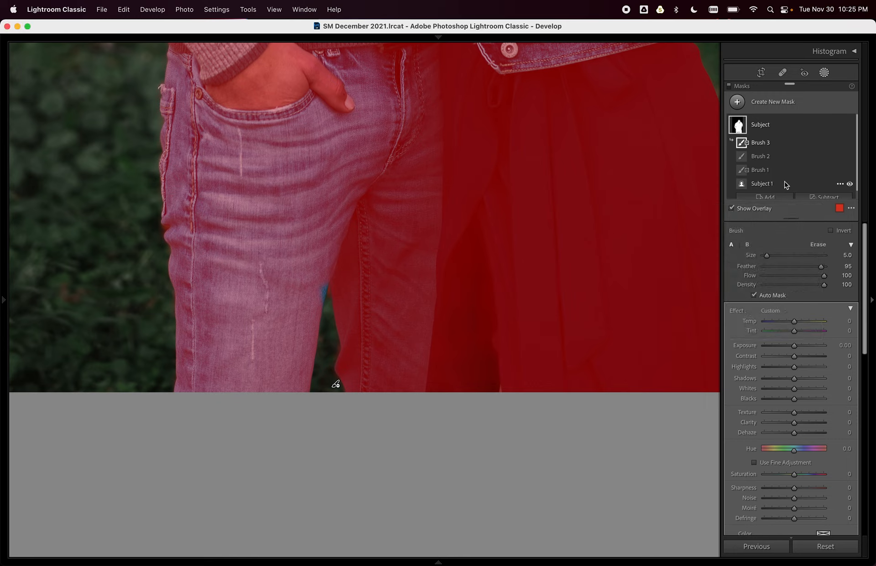
pyautogui.click(769, 198)
pyautogui.click(751, 242)
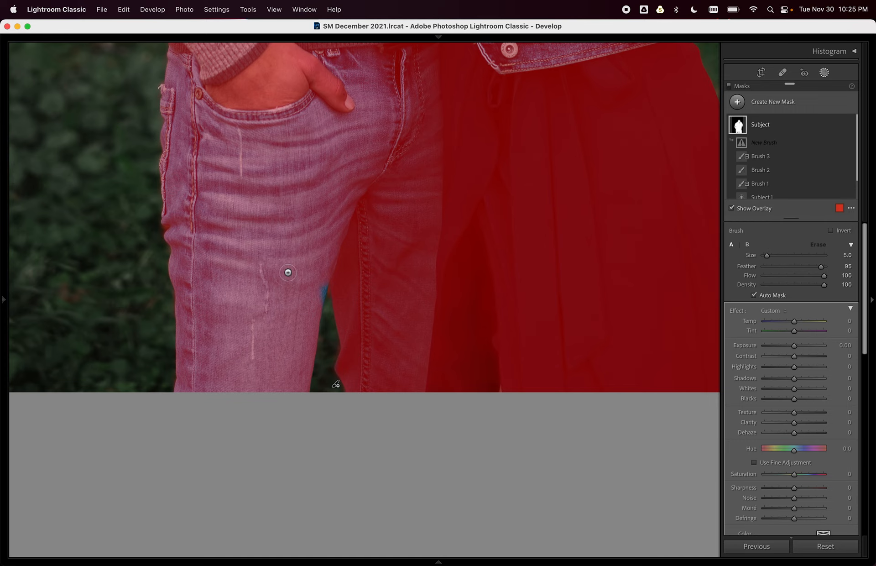
pyautogui.moveTo(319, 276)
pyautogui.mouseDown()
pyautogui.moveTo(318, 308)
pyautogui.moveTo(309, 303)
pyautogui.mouseUp()
pyautogui.press('z')
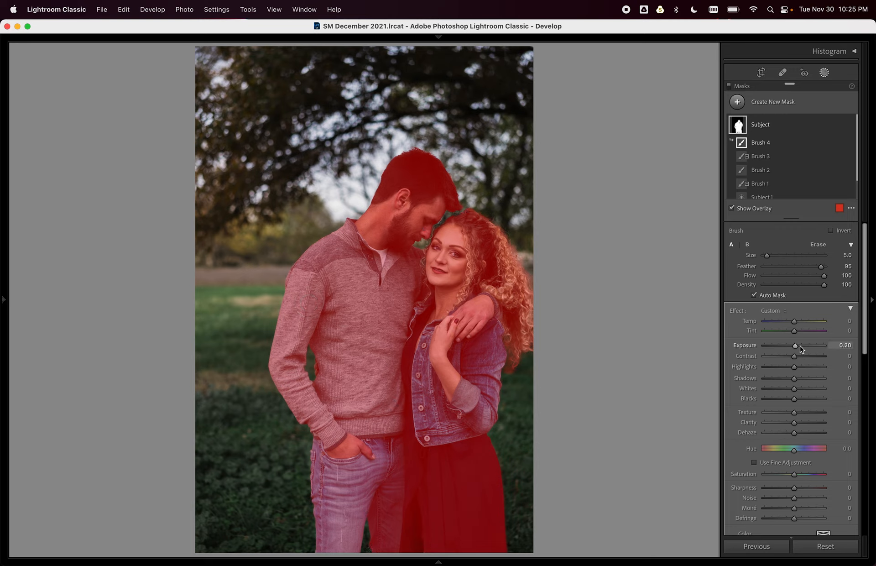
# Give the Subject mask Exposure 0.27, Highlights -30, Shadows 35, Whites -9, Blacks 14, Dehaze 36.
pyautogui.press('o')
pyautogui.moveTo(793, 366); pyautogui.dragTo(805, 433)
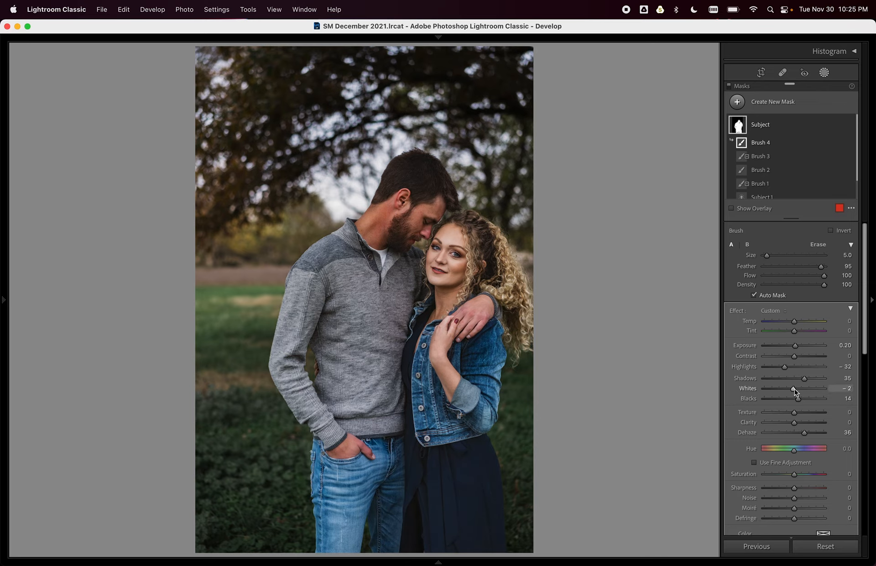
pyautogui.moveTo(791, 389); pyautogui.dragTo(787, 366)
pyautogui.scroll(-1, 788, 364)
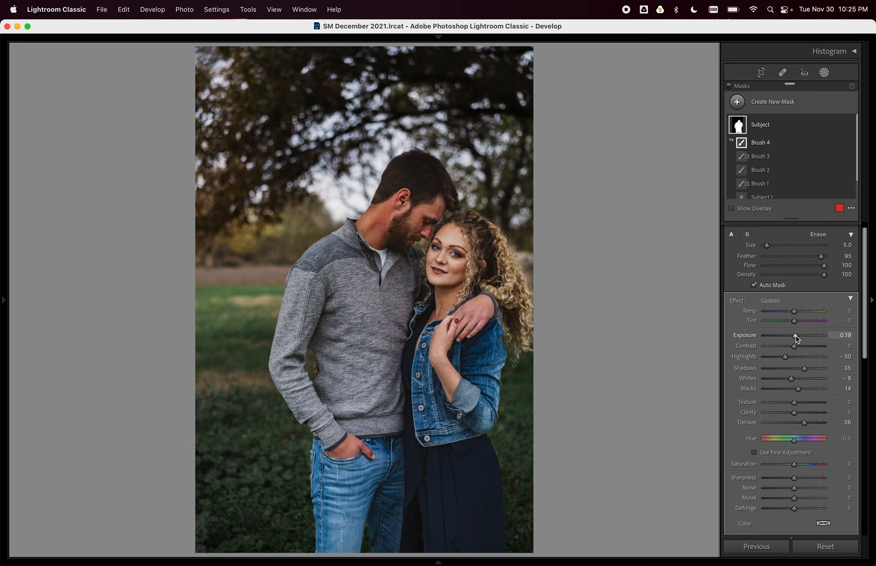
pyautogui.click(730, 87)
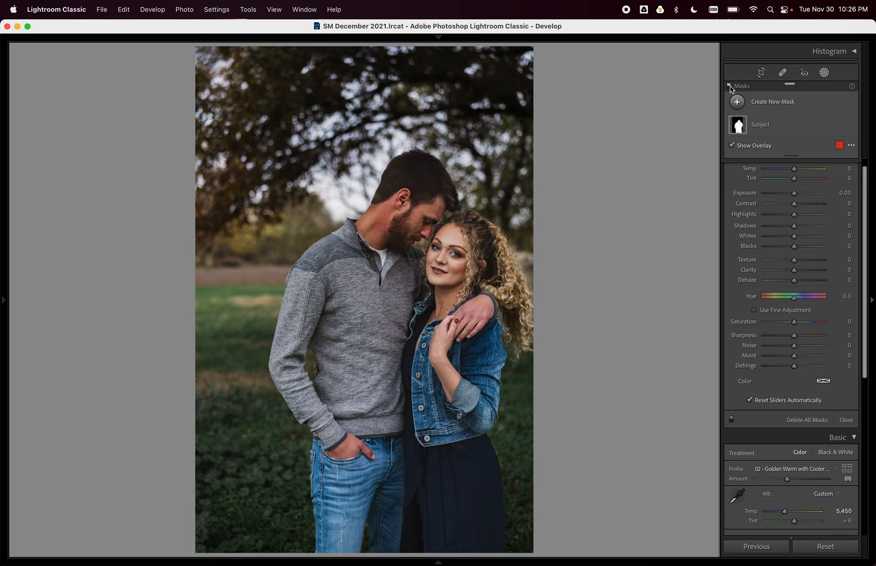
pyautogui.scroll(1, 785, 237)
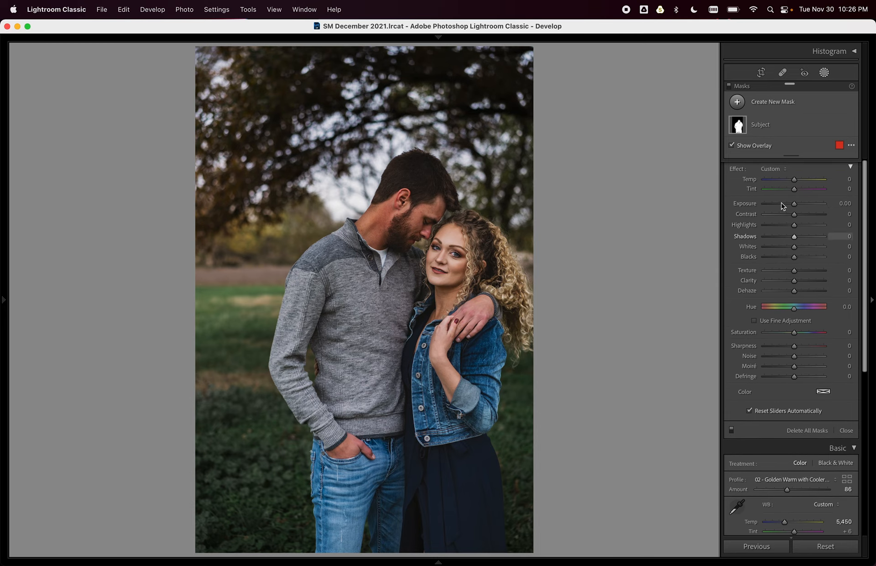
pyautogui.click(761, 127)
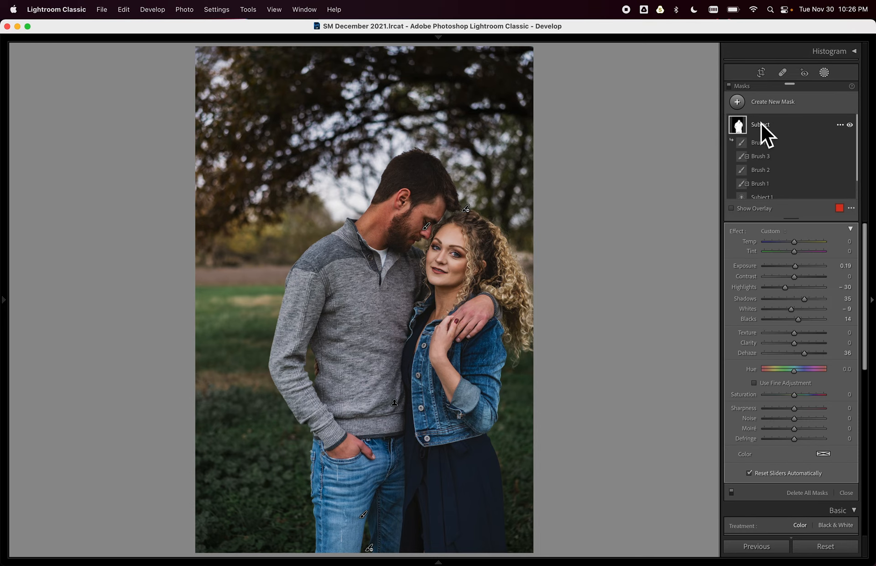
pyautogui.moveTo(795, 267); pyautogui.dragTo(796, 268)
pyautogui.click(739, 104)
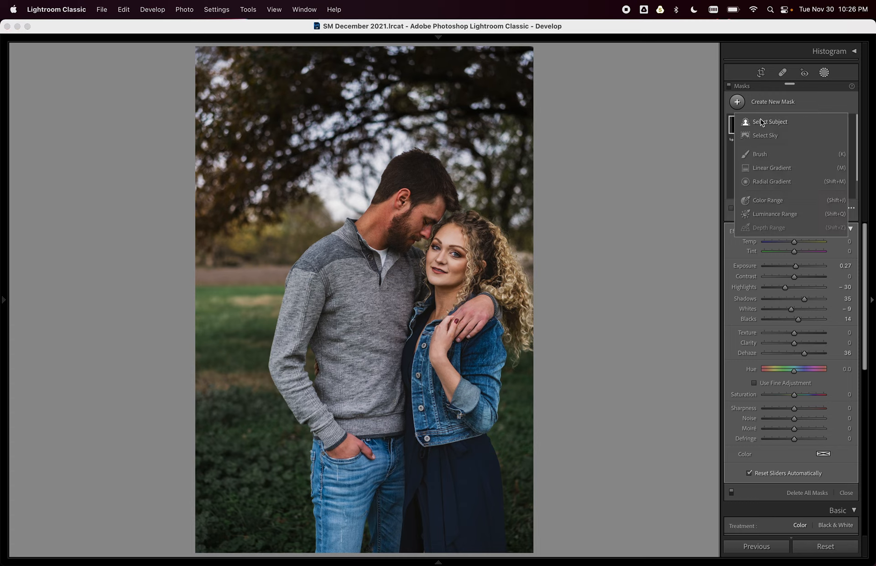
# Create an inverted Select Subject mask for the background and check its edges zoomed in.
pyautogui.click(767, 123)
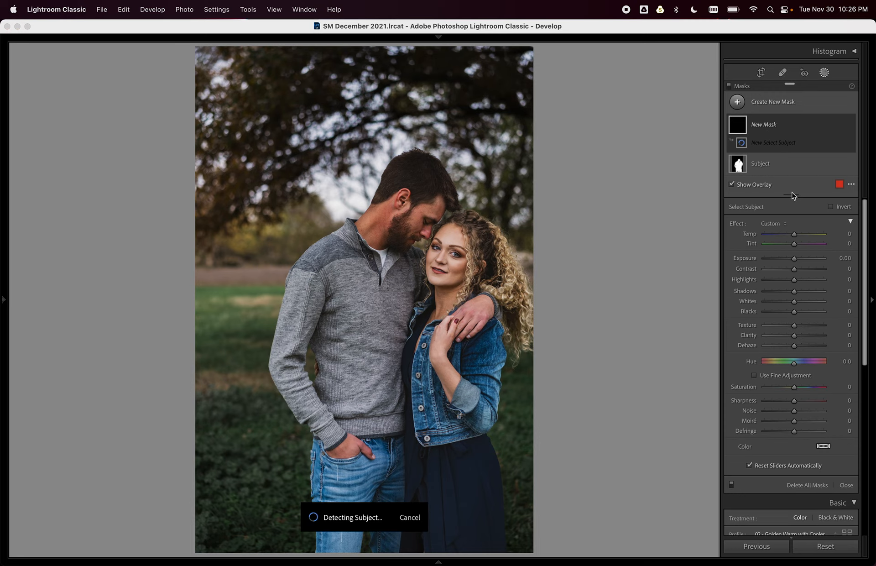
pyautogui.click(831, 220)
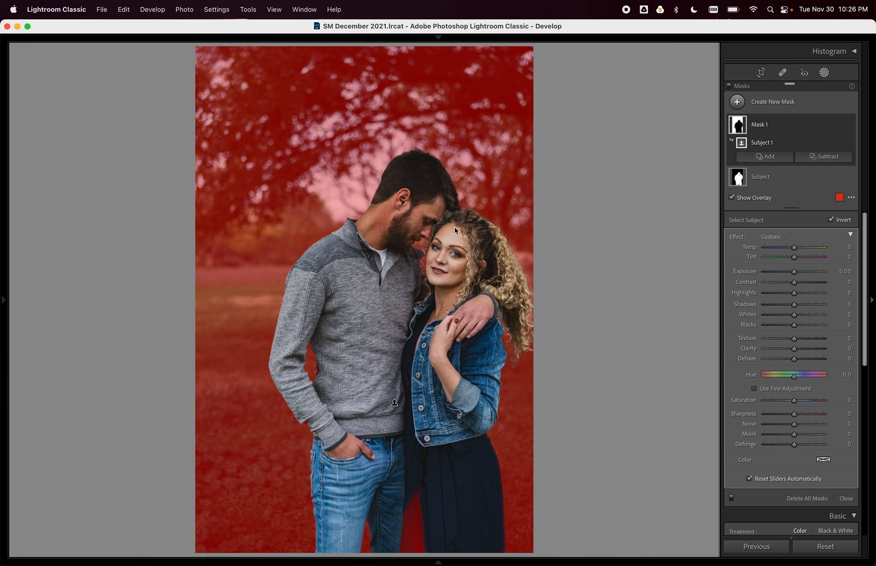
pyautogui.press('super+=')
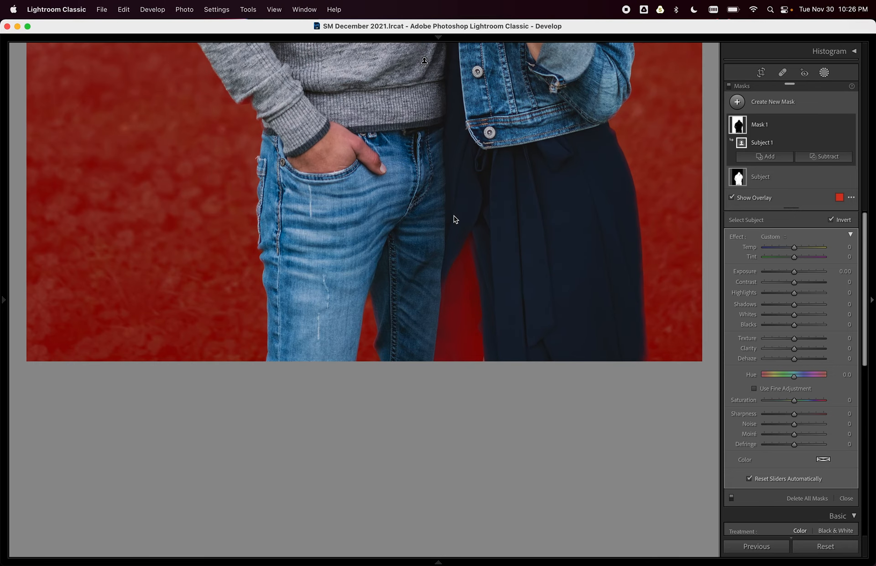
pyautogui.scroll(2, 484, 221)
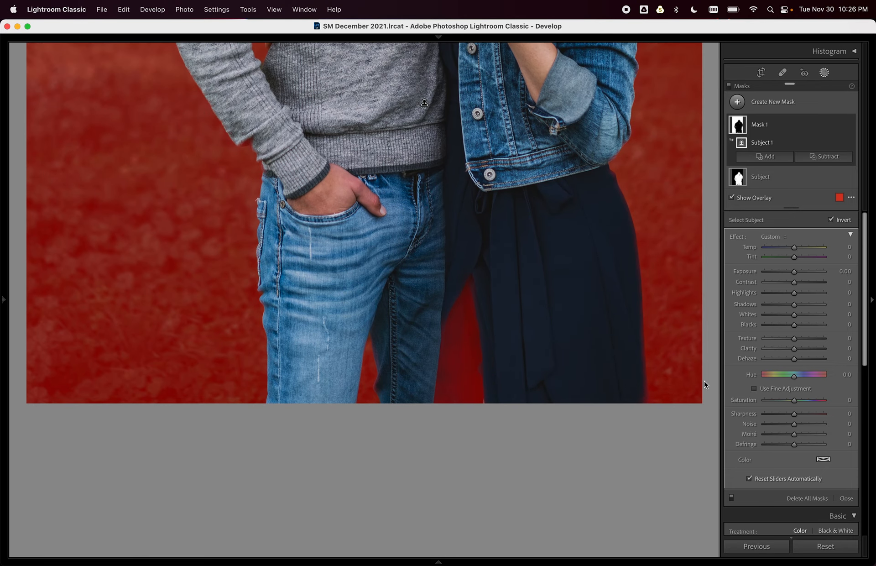
pyautogui.press('o')
pyautogui.press('o')
pyautogui.press('o')
pyautogui.press('o')
pyautogui.press('o')
pyautogui.press('o')
pyautogui.press('o')
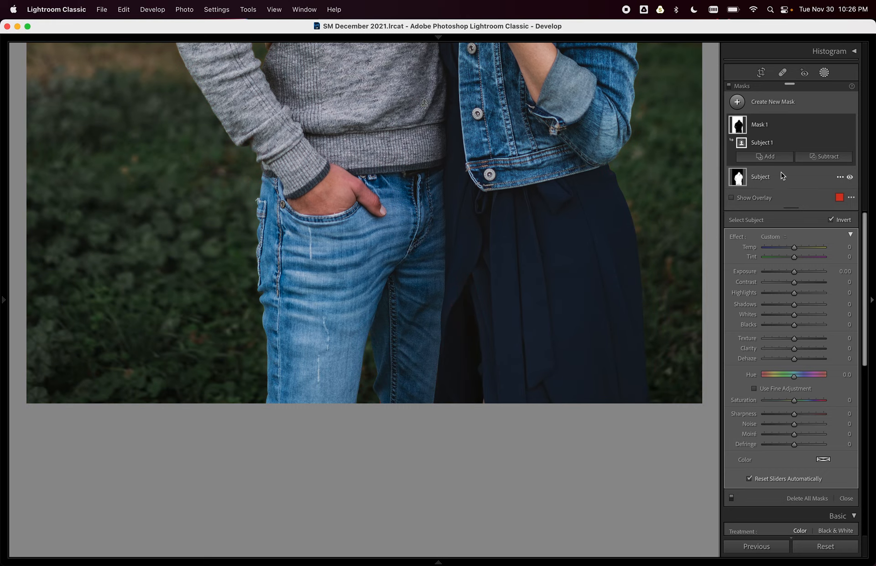
pyautogui.press('o')
pyautogui.click(768, 157)
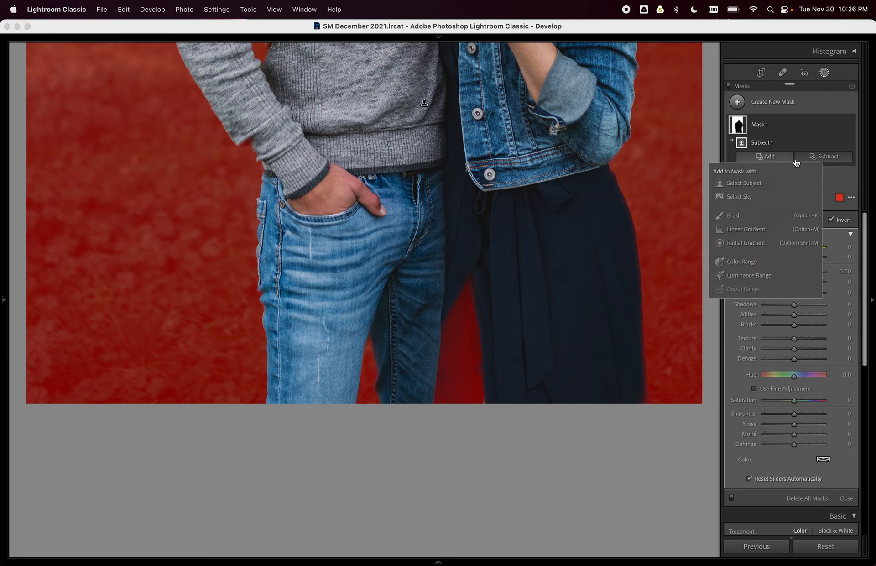
# Brush-subtract the gap between the jeans and dark coat from the background mask.
pyautogui.click(822, 158)
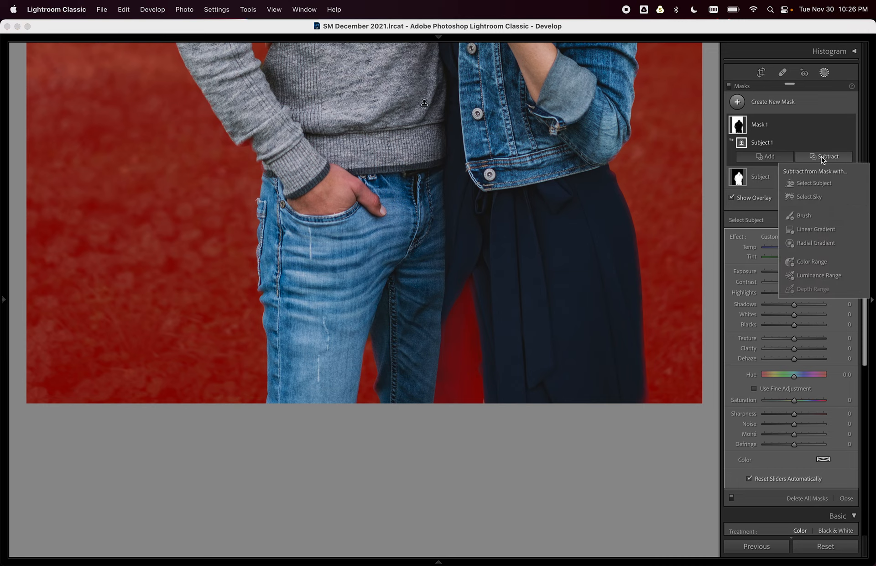
pyautogui.click(806, 216)
pyautogui.scroll(5, 483, 311)
pyautogui.moveTo(472, 285)
pyautogui.mouseDown()
pyautogui.moveTo(446, 409)
pyautogui.moveTo(478, 405)
pyautogui.moveTo(493, 336)
pyautogui.mouseUp()
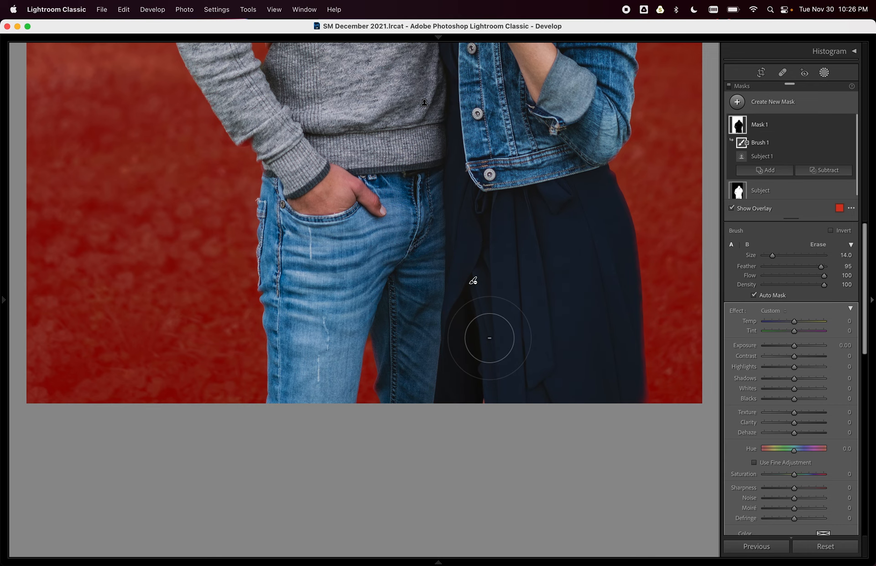
pyautogui.moveTo(492, 300); pyautogui.dragTo(488, 479)
pyautogui.moveTo(496, 283); pyautogui.dragTo(484, 502)
pyautogui.moveTo(491, 359); pyautogui.dragTo(485, 406)
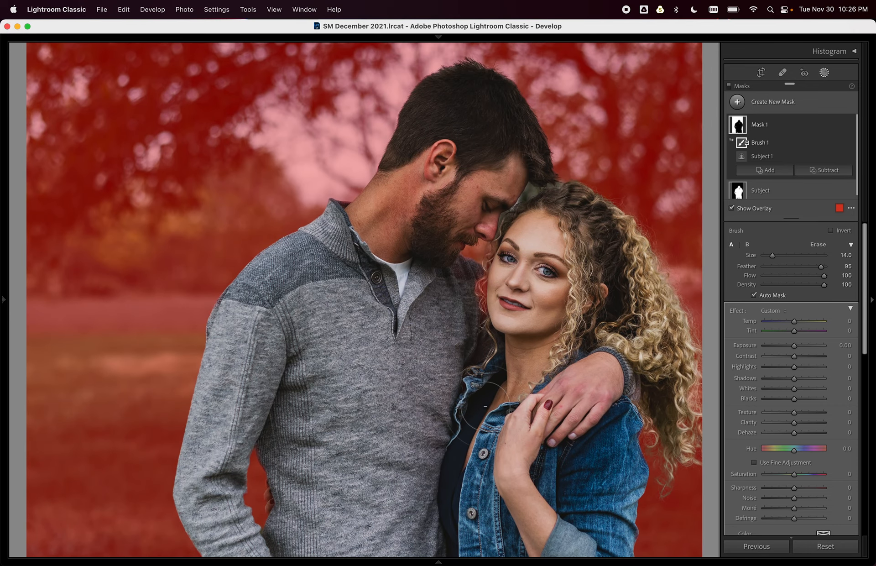
pyautogui.moveTo(546, 403); pyautogui.dragTo(489, 390)
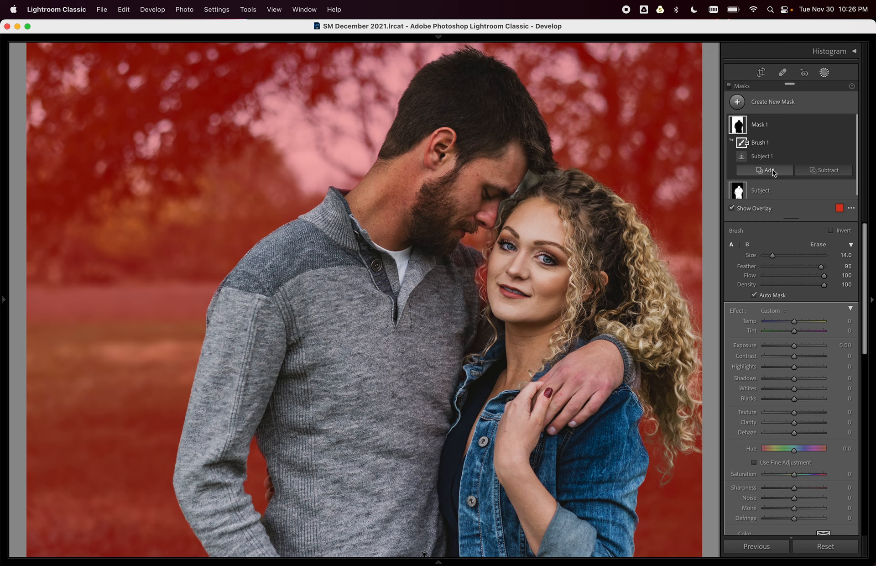
# Brush the gap between the couple's foreheads into the background mask.
pyautogui.click(769, 169)
pyautogui.click(739, 228)
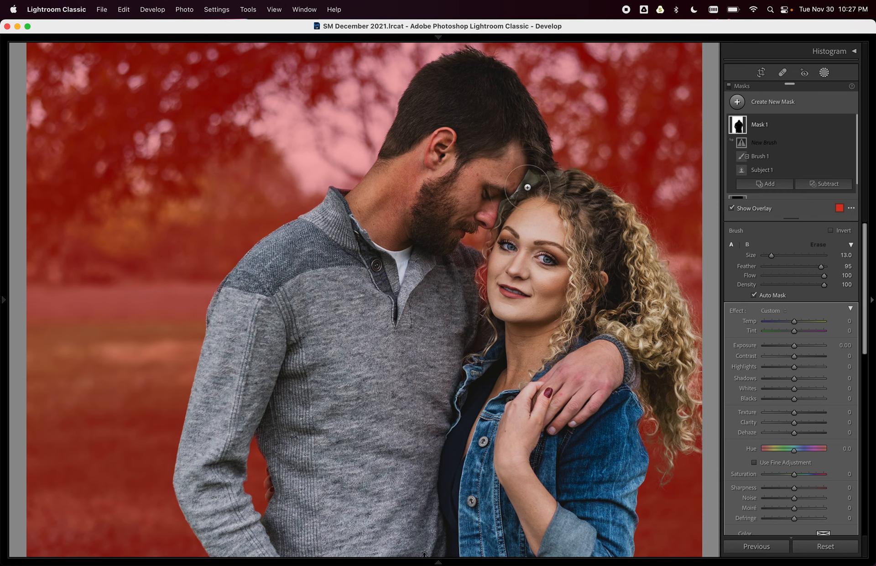
pyautogui.scroll(3, 527, 186)
pyautogui.scroll(-1, 529, 181)
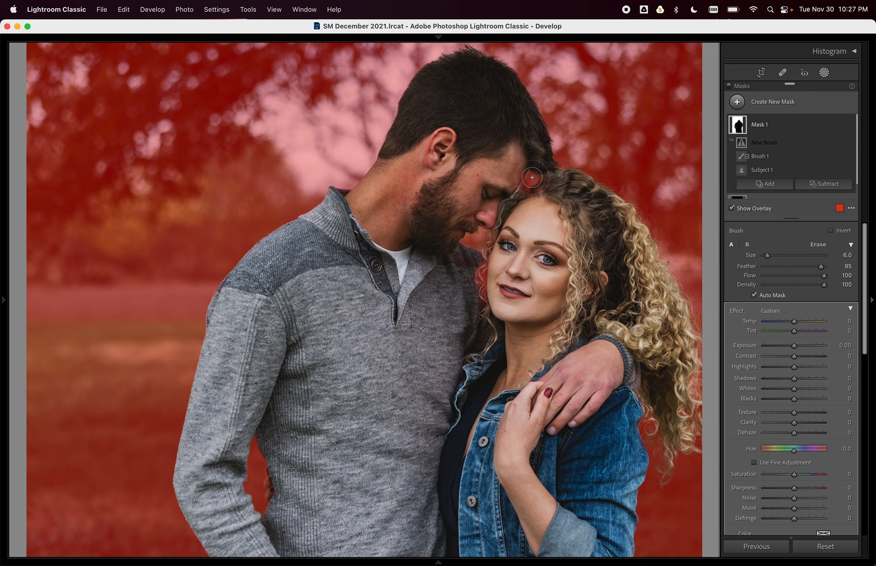
pyautogui.moveTo(522, 190); pyautogui.dragTo(502, 218)
pyautogui.scroll(-4, 517, 198)
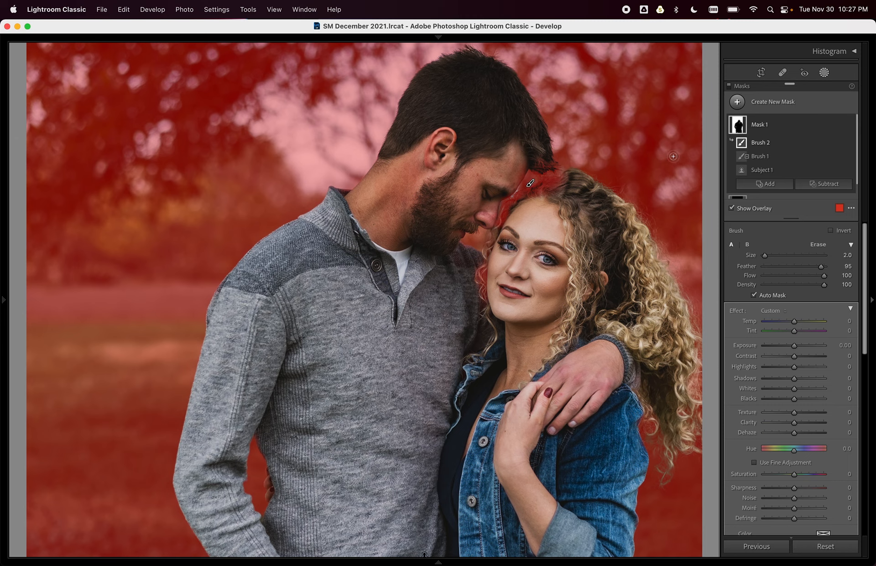
# Erase the woman's hairline from the background mask and fit the photo in view.
pyautogui.click(821, 185)
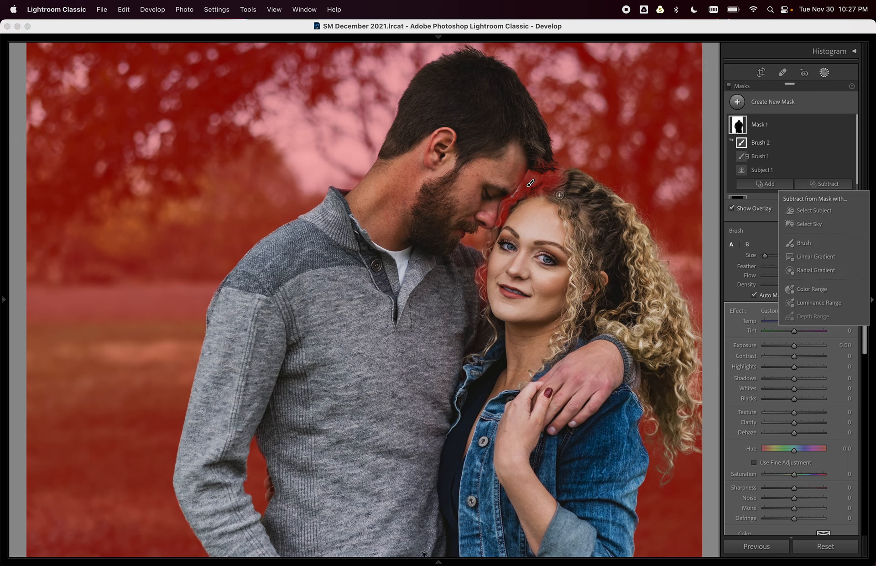
pyautogui.click(804, 242)
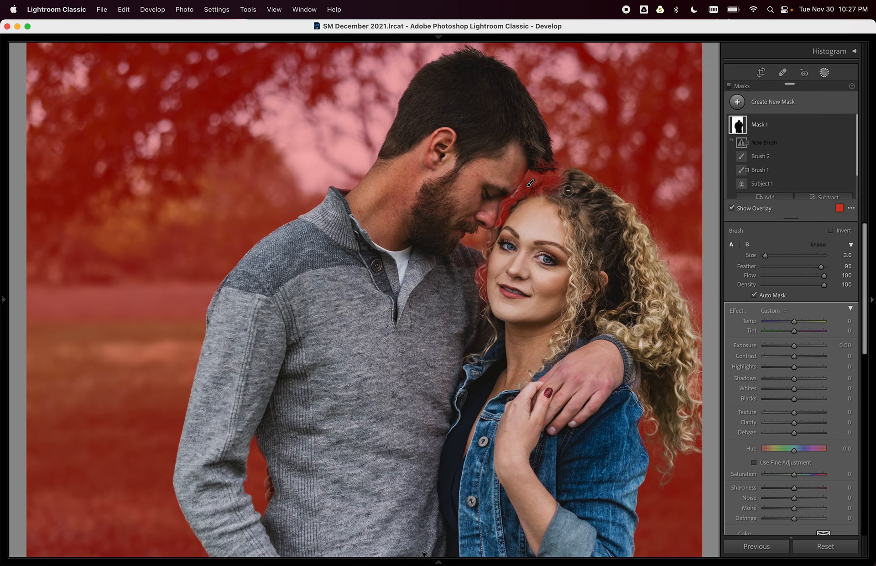
pyautogui.moveTo(557, 188)
pyautogui.mouseDown()
pyautogui.moveTo(563, 184)
pyautogui.moveTo(520, 200)
pyautogui.moveTo(496, 244)
pyautogui.mouseUp()
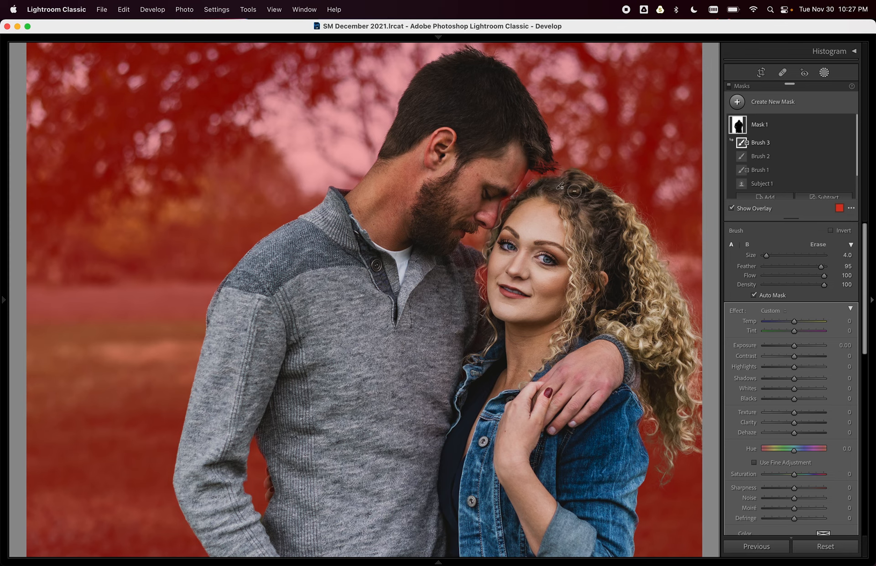
pyautogui.press('z')
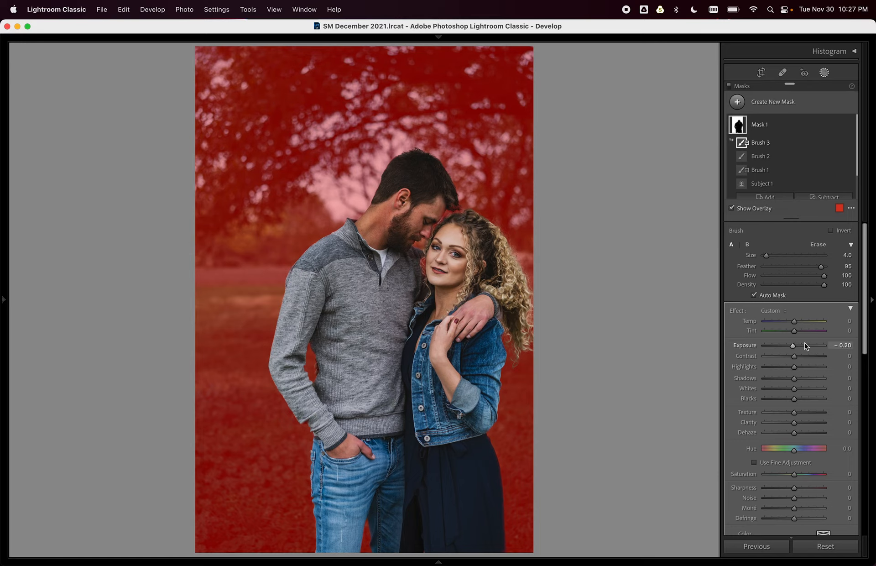
# Set the background mask to Temp 7, Blacks 12, Dehaze 14 and Saturation -13.
pyautogui.press('o')
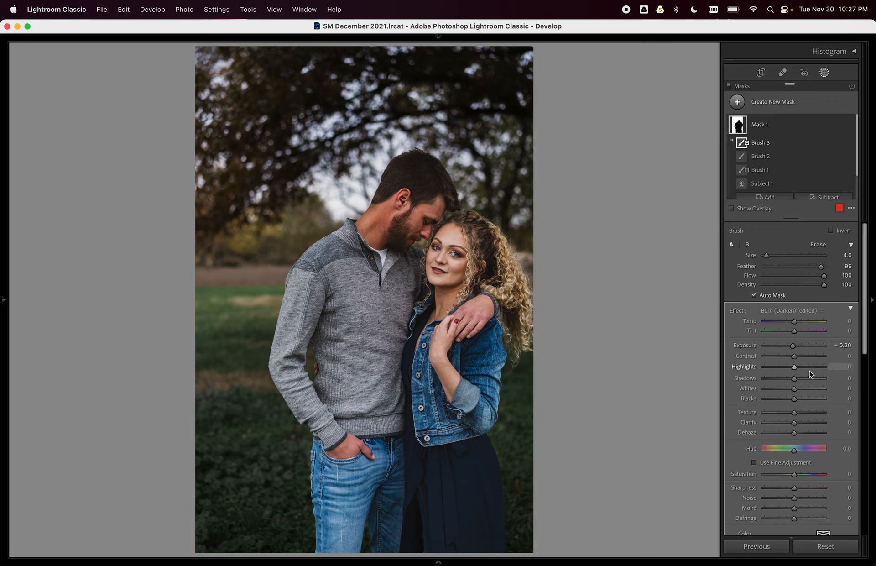
pyautogui.scroll(-2, 810, 373)
pyautogui.moveTo(795, 426); pyautogui.dragTo(793, 417)
pyautogui.click(793, 374)
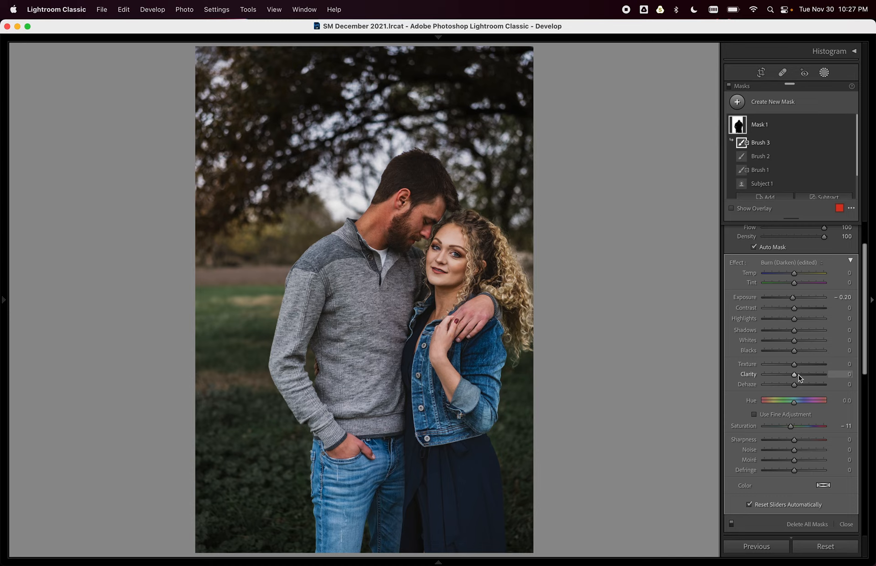
pyautogui.moveTo(801, 428); pyautogui.dragTo(800, 429)
pyautogui.moveTo(804, 383); pyautogui.dragTo(799, 351)
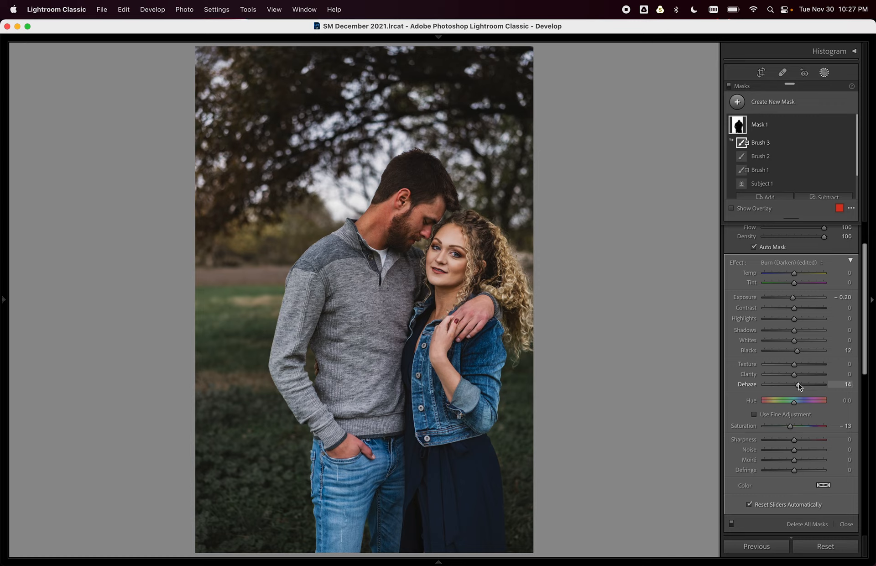
pyautogui.moveTo(794, 273); pyautogui.dragTo(797, 273)
pyautogui.scroll(3, 798, 278)
pyautogui.scroll(-2, 777, 173)
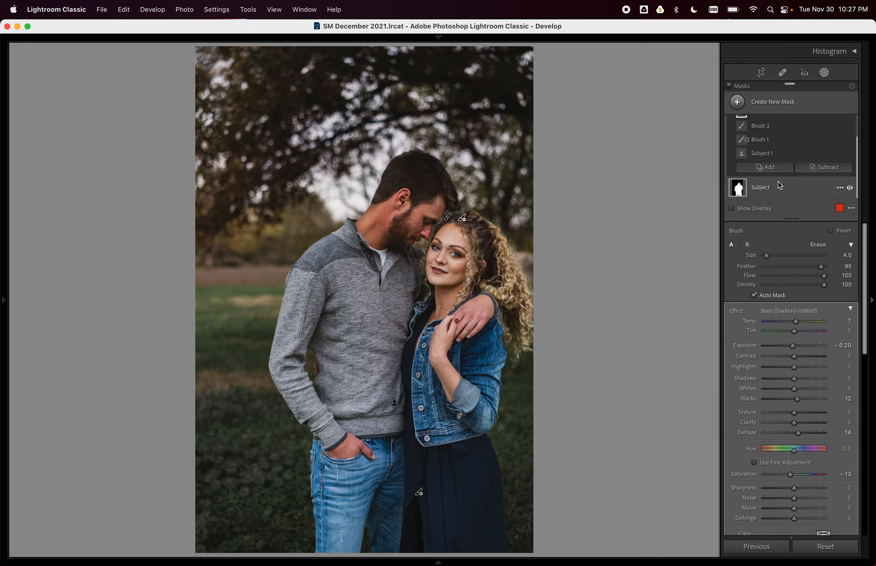
pyautogui.scroll(2, 781, 196)
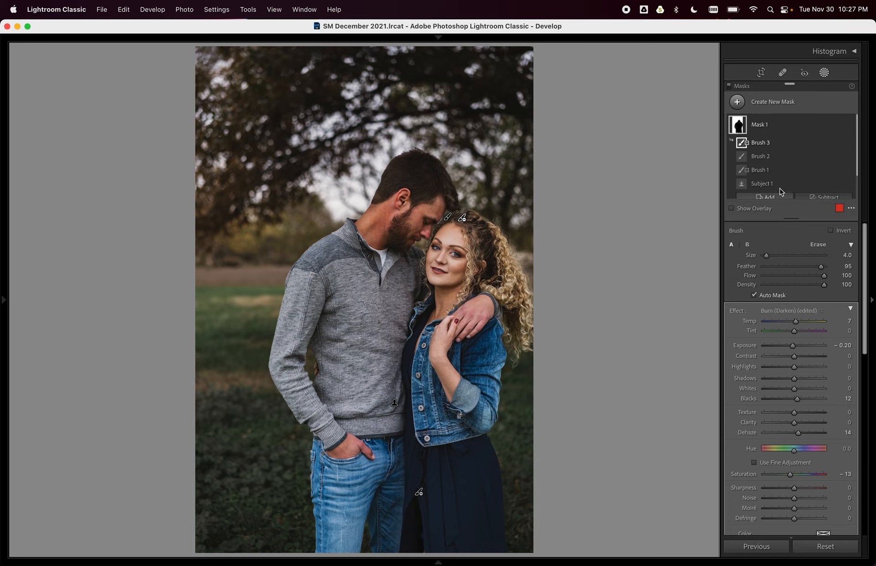
# Rename Mask 1 to 'Background'.
pyautogui.click(776, 129)
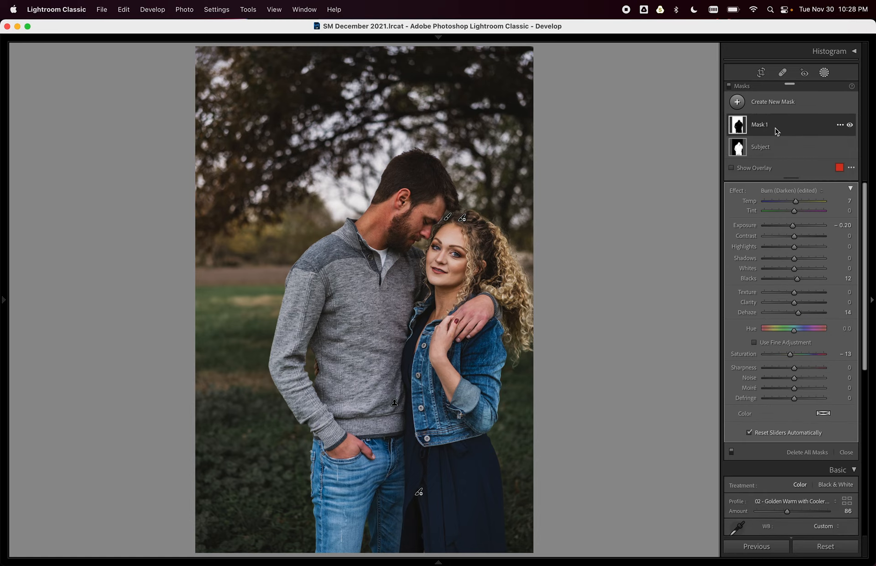
pyautogui.click(780, 153)
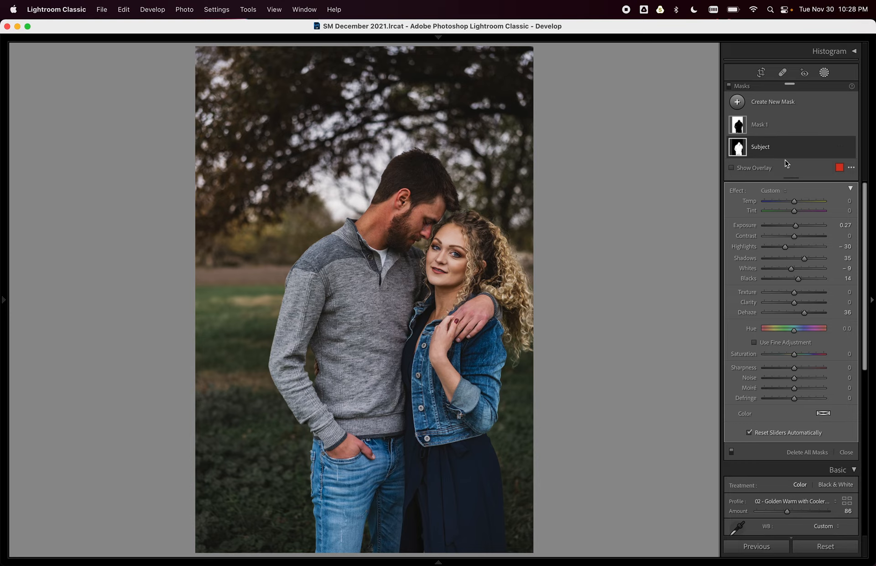
pyautogui.click(781, 126)
pyautogui.rightClick(761, 128)
pyautogui.click(775, 128)
pyautogui.write('Background')
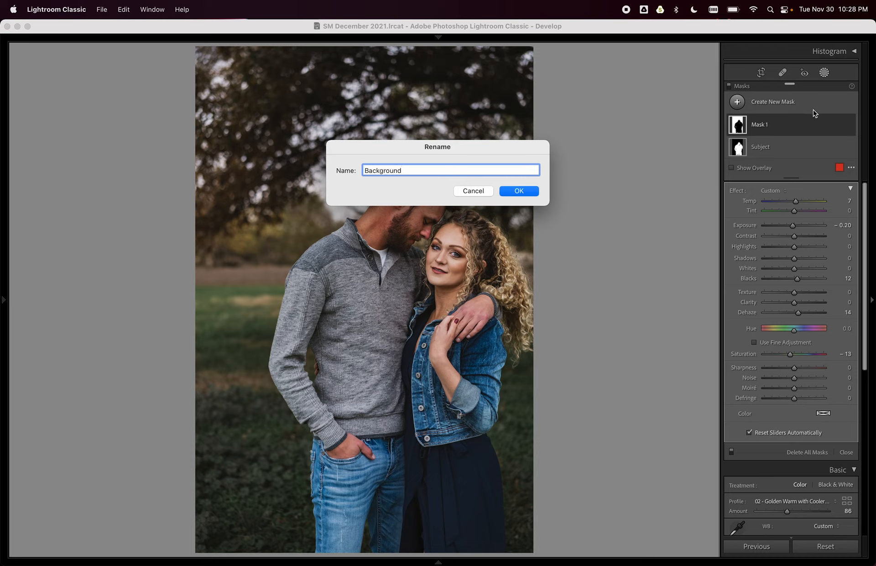
pyautogui.press('Return')
# Compare the Background mask on and off, raise its Temp to 12, and view before/after.
pyautogui.click(848, 127)
pyautogui.click(848, 127)
pyautogui.click(849, 126)
pyautogui.click(850, 127)
pyautogui.click(849, 126)
pyautogui.click(849, 127)
pyautogui.click(811, 131)
pyautogui.moveTo(795, 241); pyautogui.dragTo(799, 246)
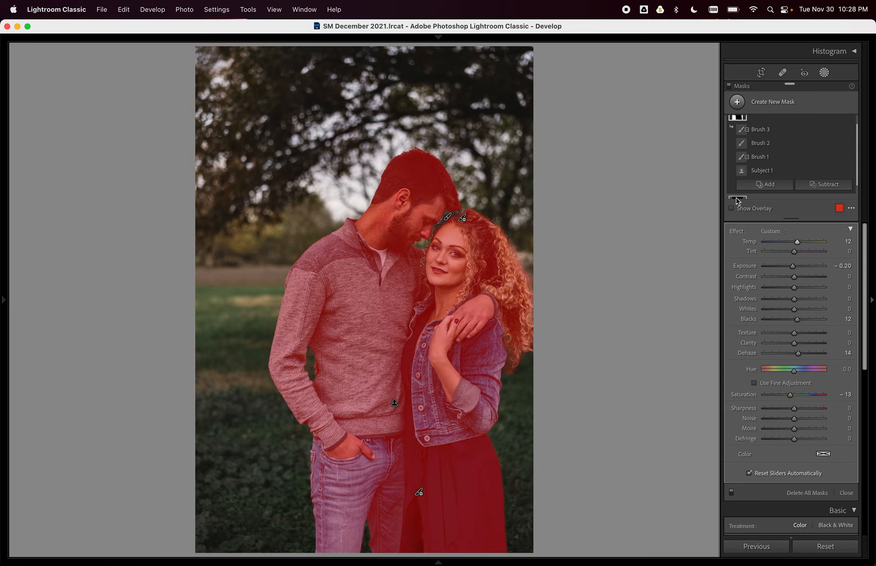
pyautogui.scroll(-1, 765, 201)
pyautogui.press('\\')
pyautogui.press('\\')
pyautogui.press('\\')
pyautogui.press('\\')
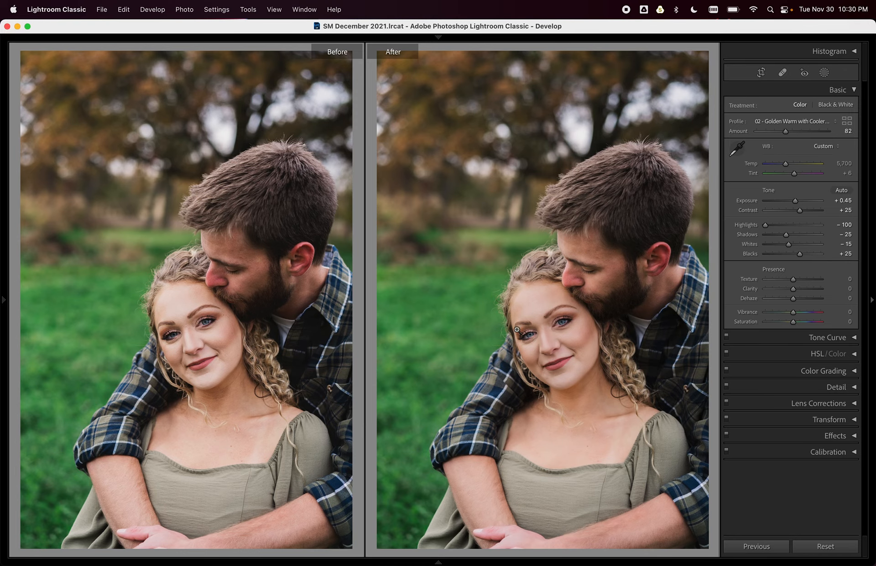
# Zoom both Before/After views onto the woman's face and show the portrait's masks.
pyautogui.click(555, 341)
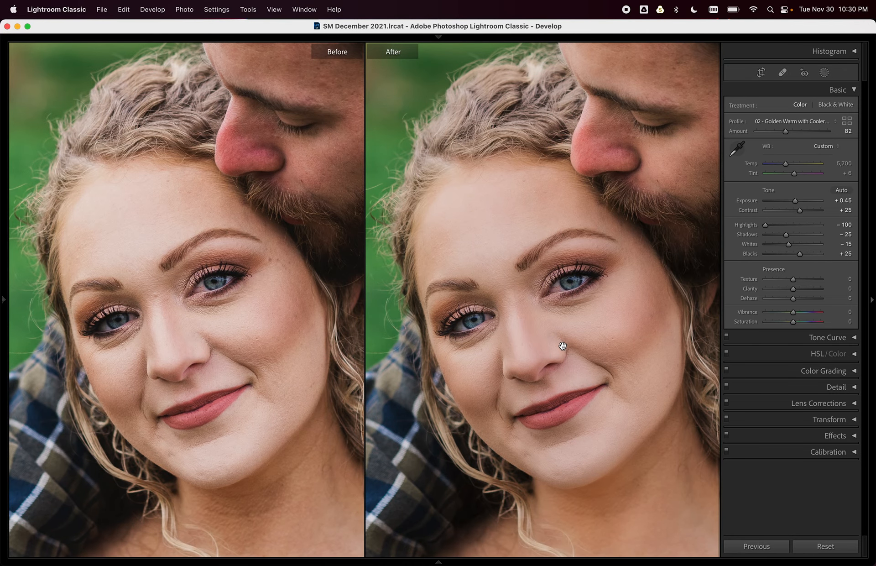
pyautogui.click(824, 73)
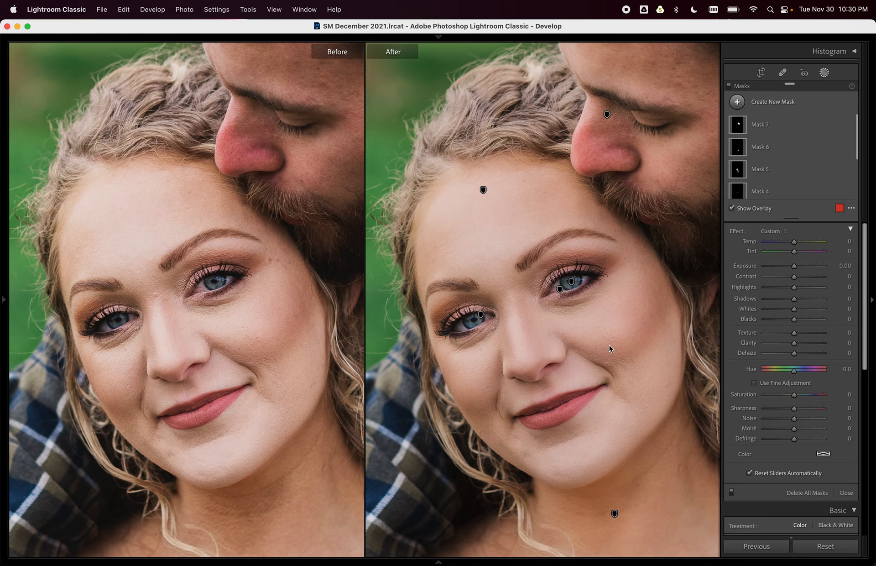
pyautogui.press('z')
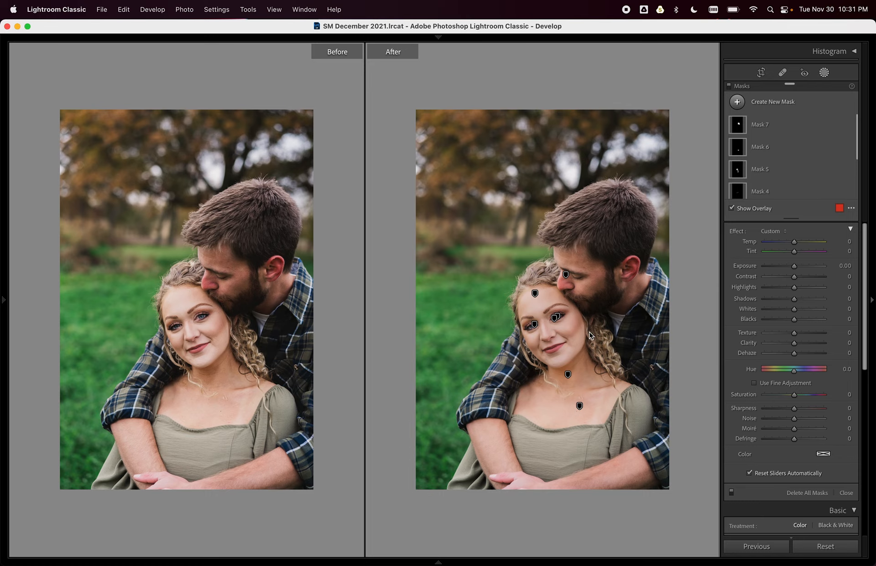
pyautogui.press('super+equal')
pyautogui.press('super+equal')
pyautogui.press('super+equal')
pyautogui.press('super+equal')
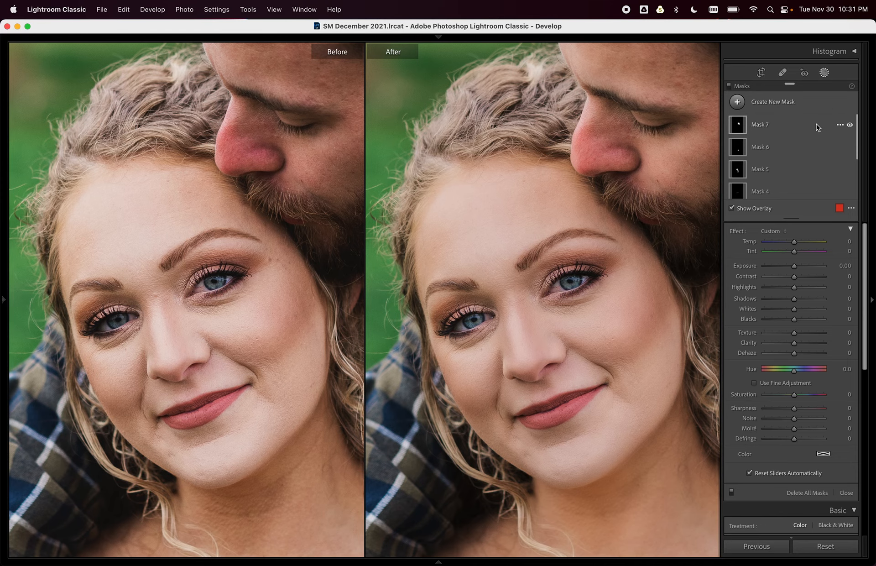
# Return to a single view and delete all seven of the portrait's existing masks.
pyautogui.press('y')
pyautogui.click(841, 127)
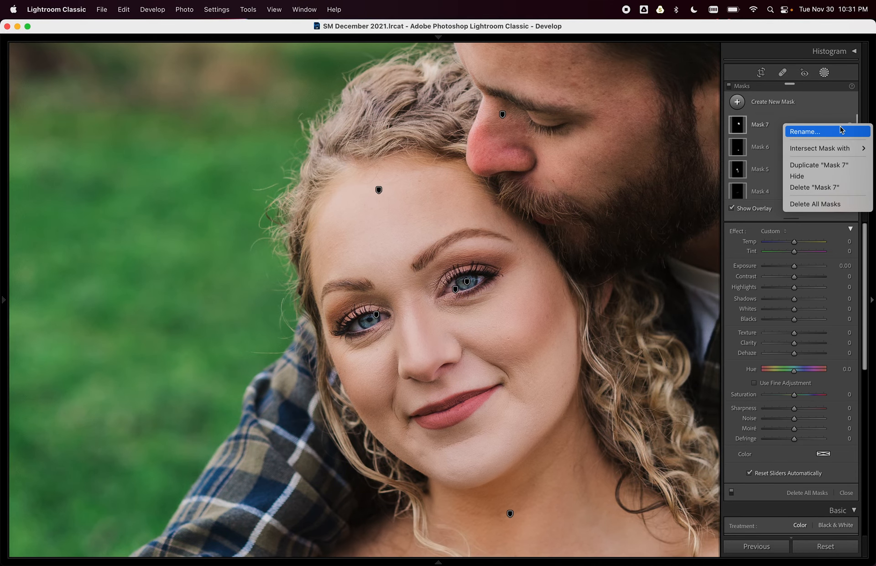
pyautogui.click(829, 205)
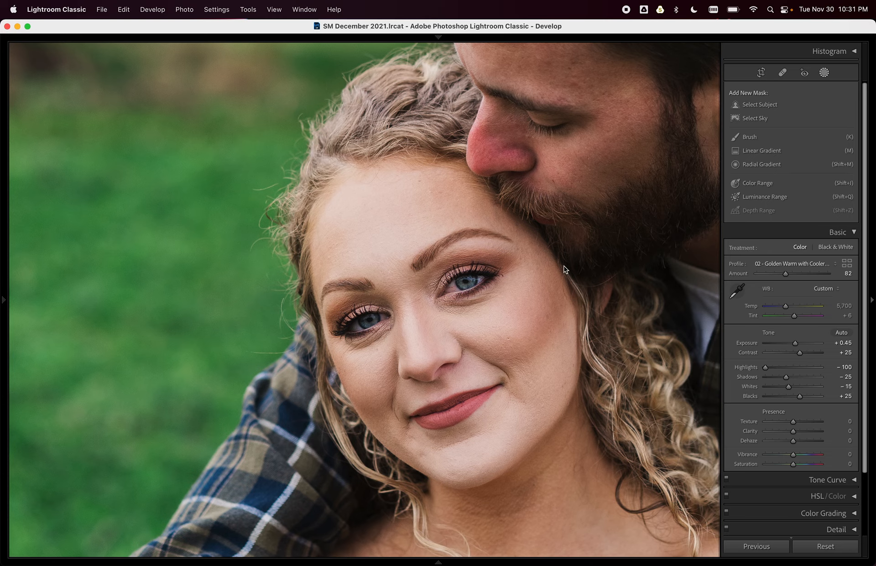
# Create a new Select Subject mask covering the couple.
pyautogui.scroll(-1, 511, 278)
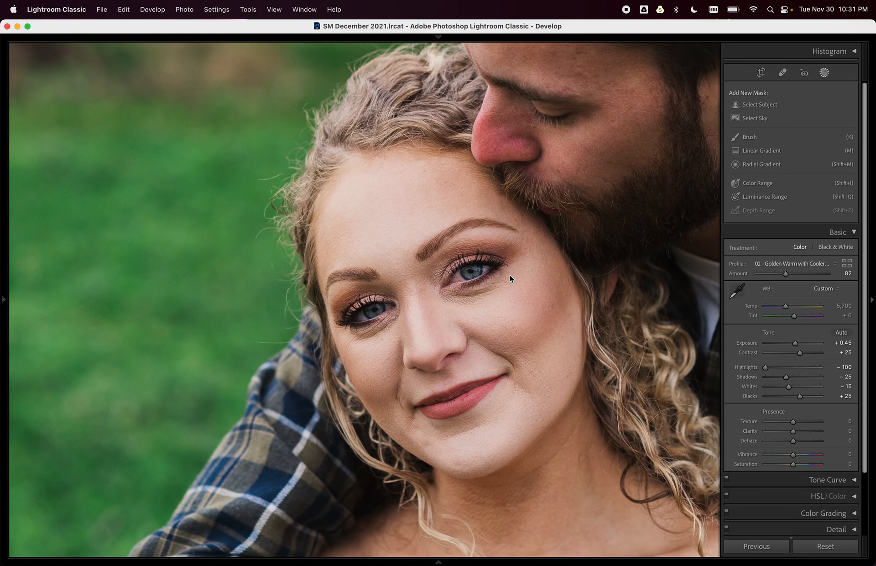
pyautogui.scroll(2, 512, 274)
pyautogui.hscroll(5, 549, 270)
pyautogui.scroll(2, 552, 270)
pyautogui.hscroll(3, 558, 267)
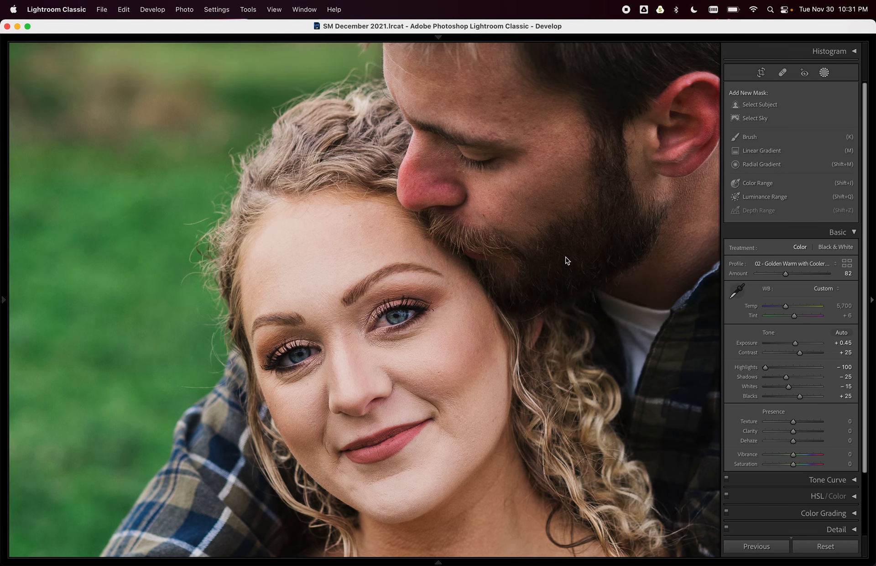
pyautogui.click(759, 105)
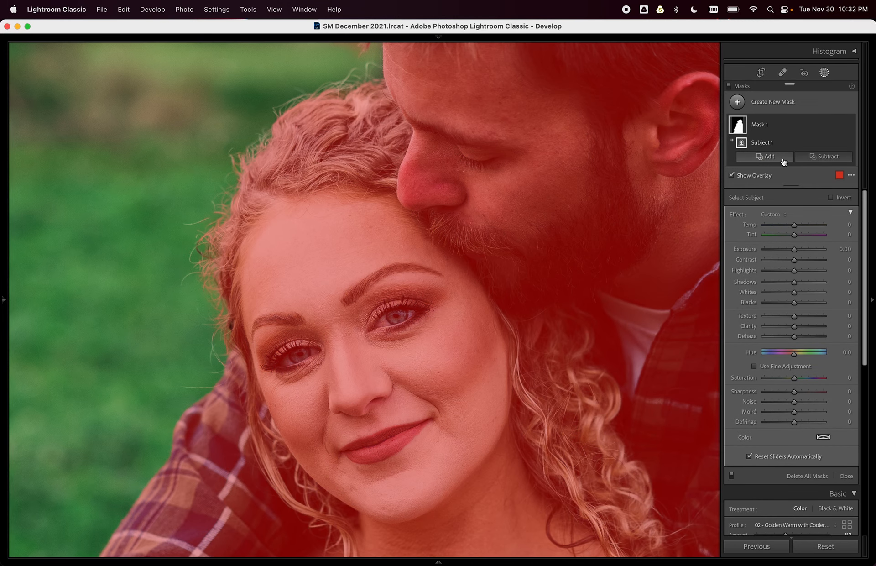
# Rename the new Mask 1 to 'Skin'.
pyautogui.rightClick(763, 125)
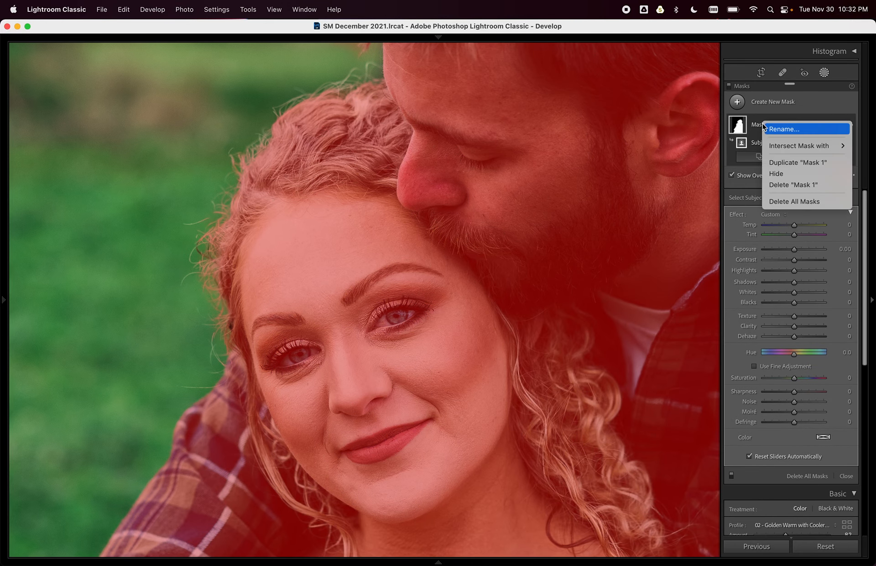
pyautogui.click(778, 129)
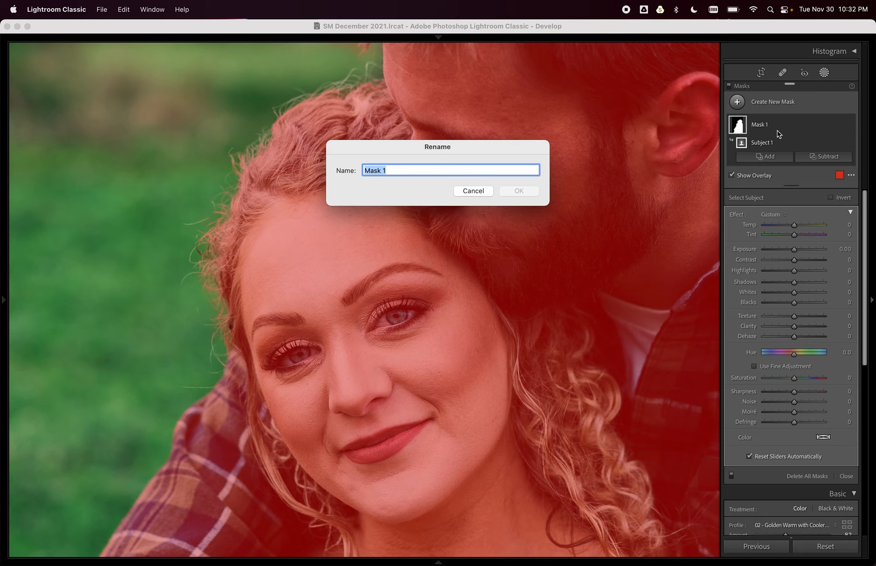
pyautogui.write('Skin')
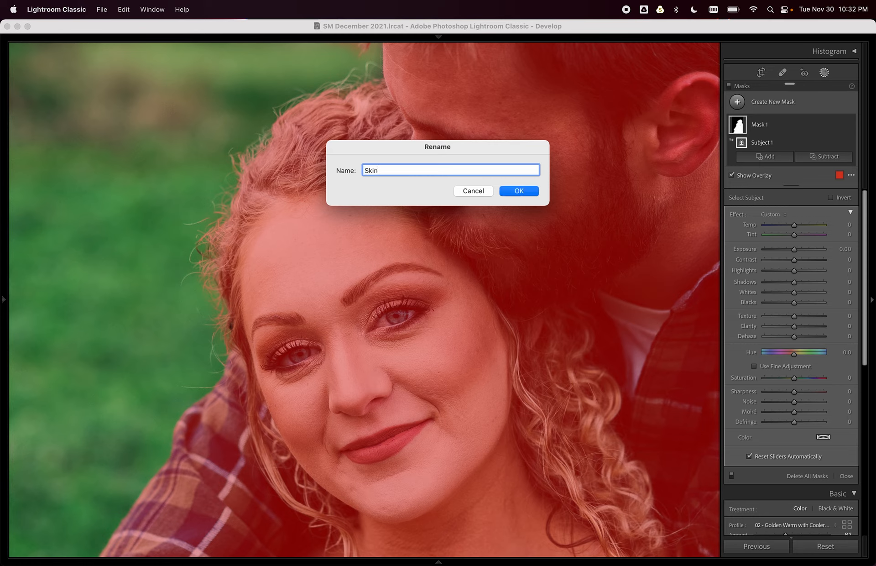
pyautogui.click(518, 190)
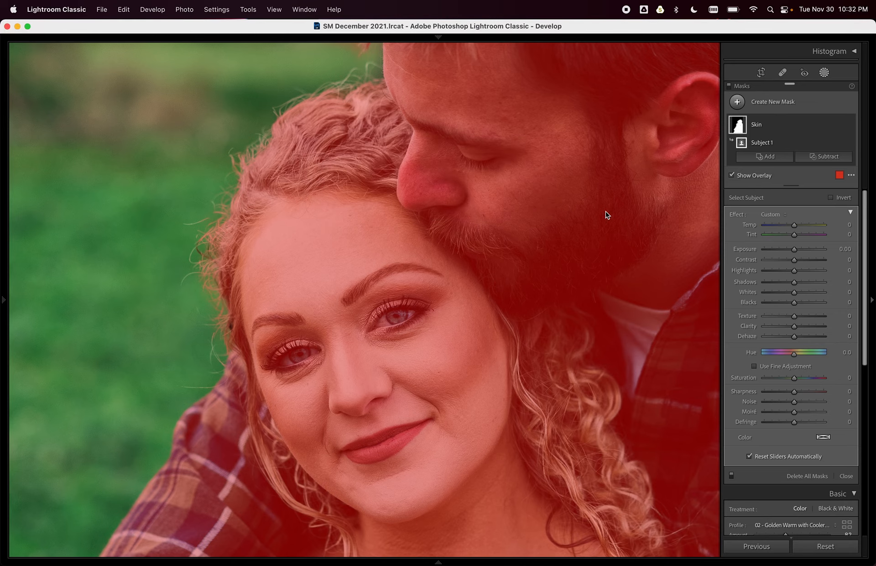
# Bring up the Skin mask's Intersect Mask with options.
pyautogui.moveTo(803, 143)
pyautogui.click(839, 125)
pyautogui.moveTo(841, 148)
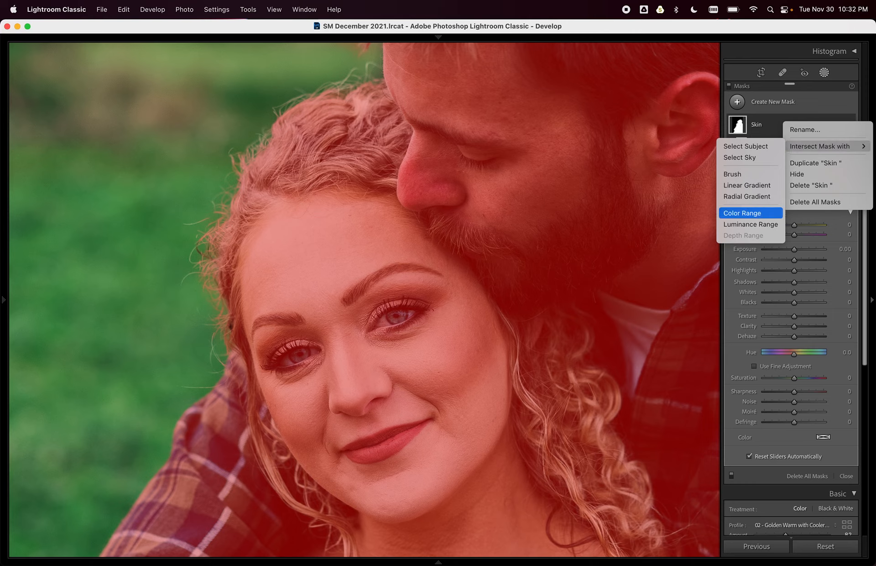
# Intersect the Skin mask with a Color Range sampled from the woman's cheek.
pyautogui.click(759, 218)
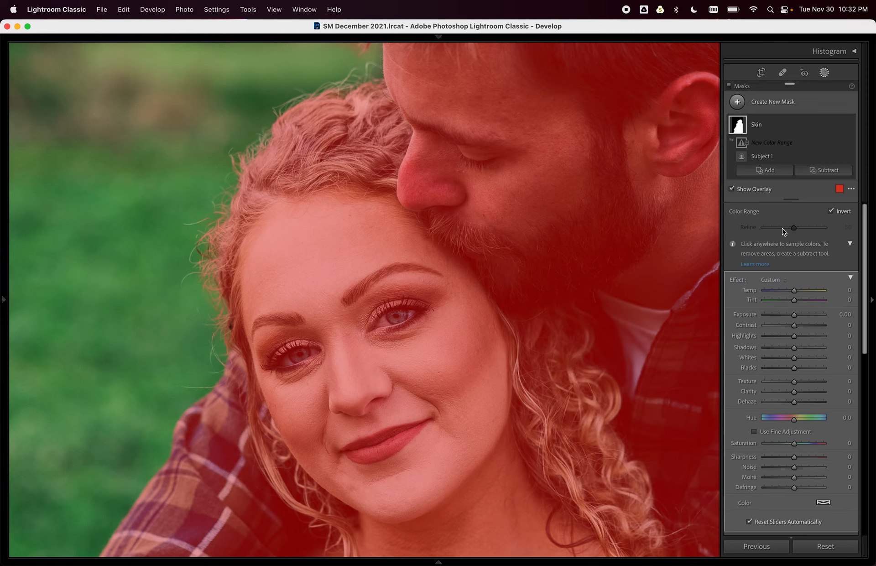
pyautogui.click(449, 354)
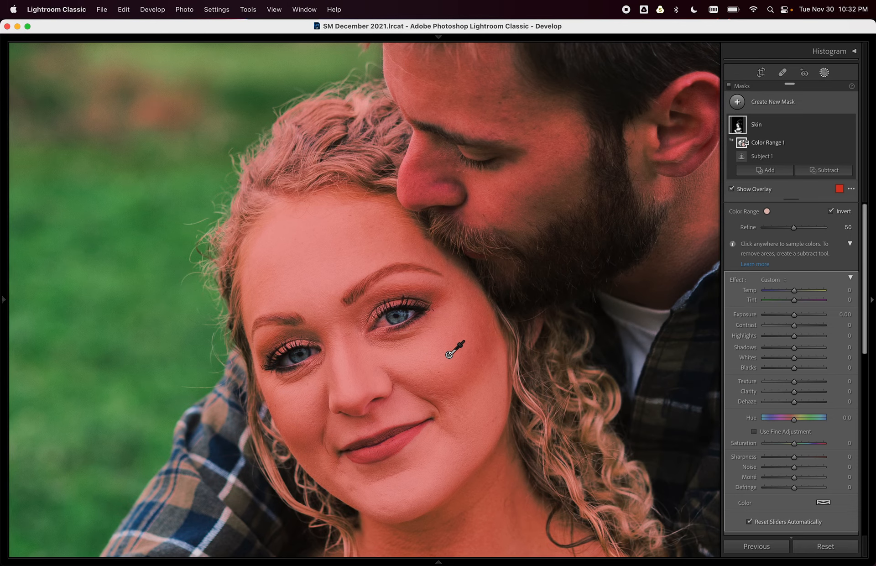
pyautogui.press('super+z')
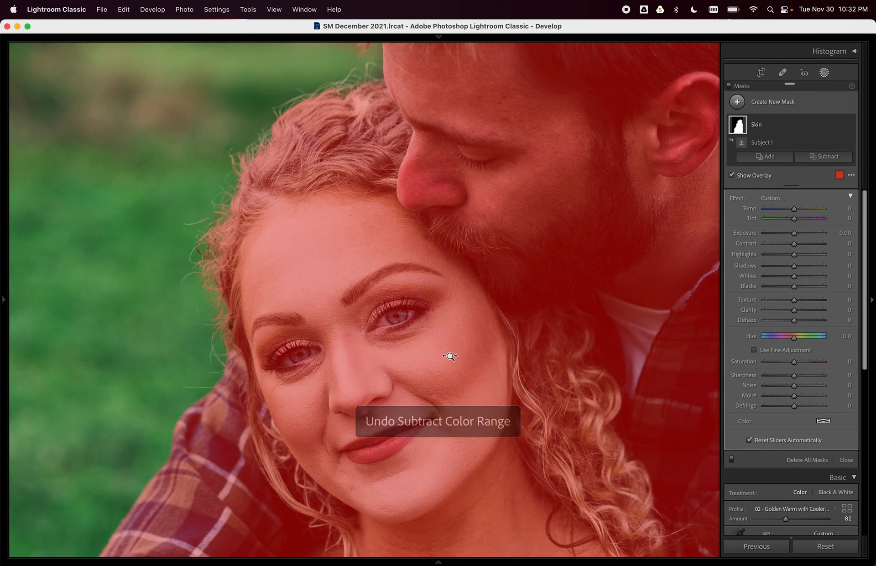
pyautogui.press('super+shift+z')
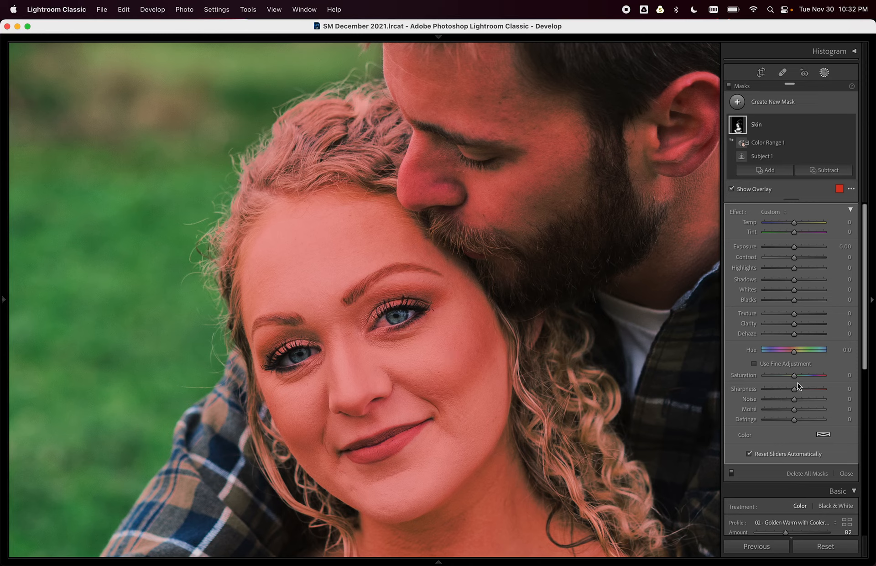
# Lower the Color Range component's Refine to 38 and show the Subtract options.
pyautogui.click(777, 145)
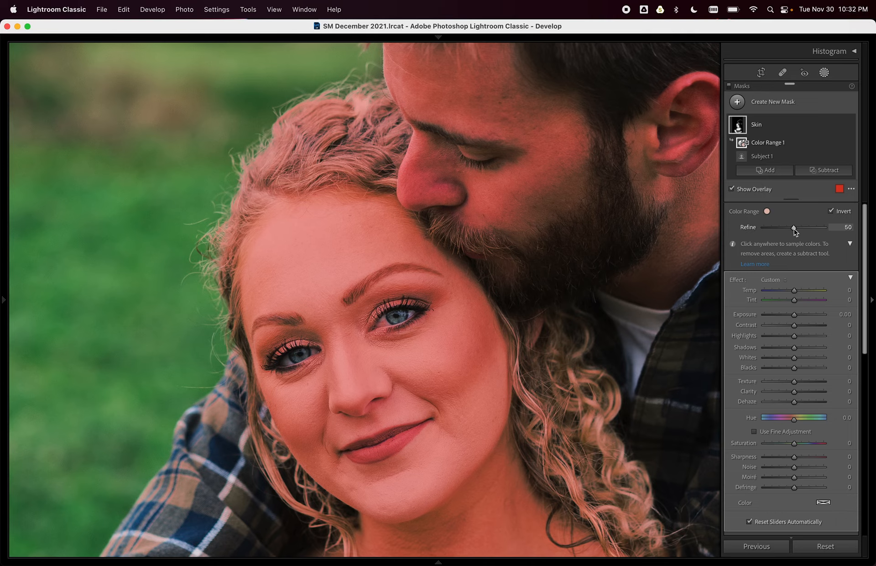
pyautogui.moveTo(793, 229)
pyautogui.mouseDown()
pyautogui.moveTo(767, 229)
pyautogui.moveTo(797, 230)
pyautogui.moveTo(776, 229)
pyautogui.moveTo(786, 231)
pyautogui.mouseUp()
pyautogui.click(815, 172)
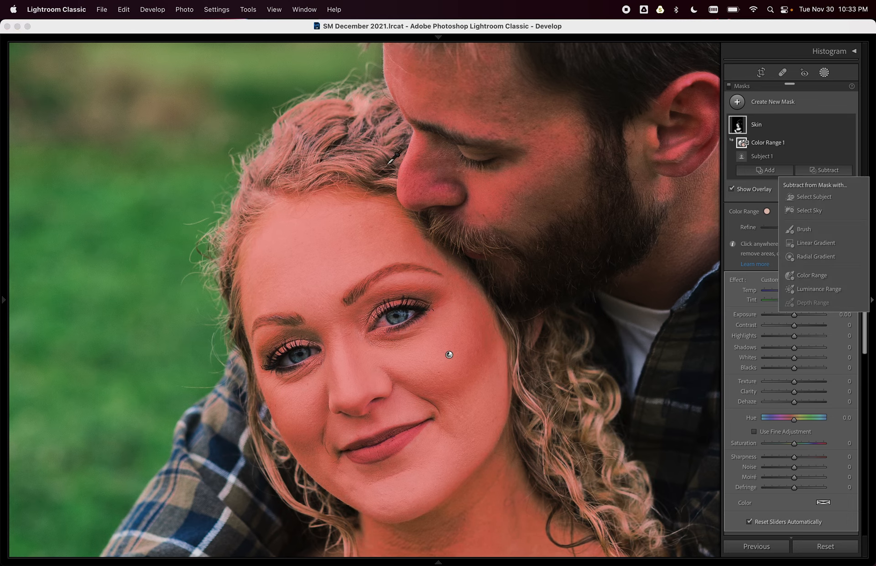
# Subtract the hair from the Skin mask with a brush stroke.
pyautogui.click(798, 229)
pyautogui.scroll(8, 355, 126)
pyautogui.moveTo(353, 111)
pyautogui.mouseDown()
pyautogui.moveTo(328, 112)
pyautogui.moveTo(341, 110)
pyautogui.moveTo(276, 147)
pyautogui.moveTo(381, 168)
pyautogui.moveTo(390, 129)
pyautogui.moveTo(376, 91)
pyautogui.moveTo(255, 151)
pyautogui.moveTo(218, 211)
pyautogui.moveTo(198, 270)
pyautogui.moveTo(228, 278)
pyautogui.mouseUp()
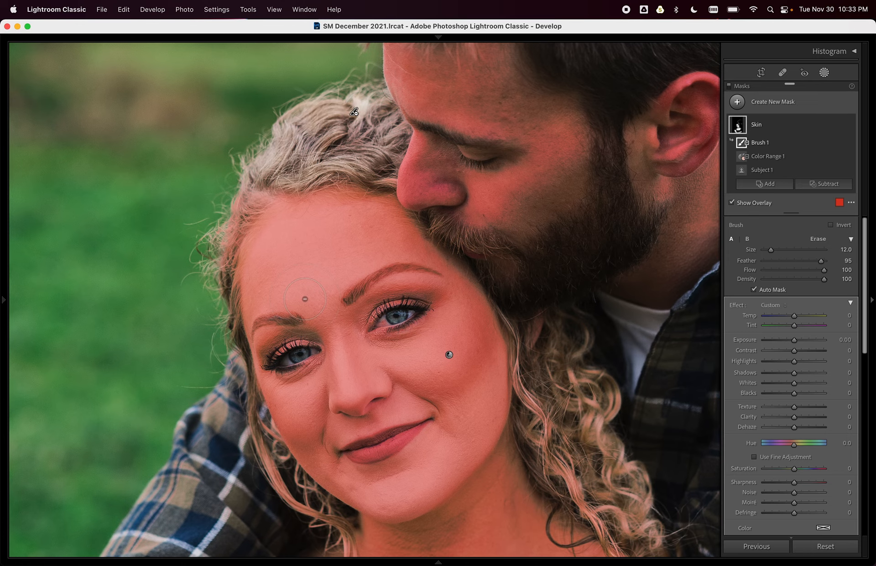
pyautogui.press('z')
pyautogui.scroll(-5, 363, 348)
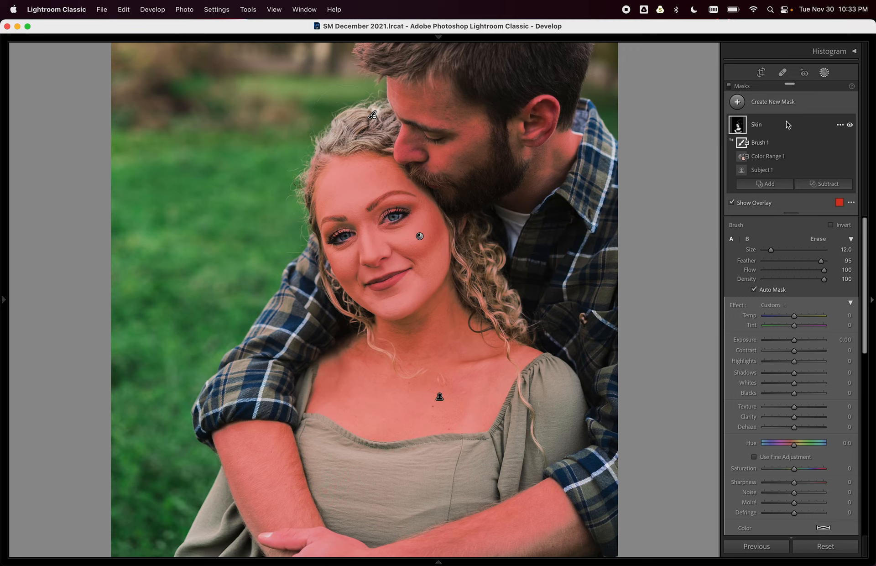
pyautogui.rightClick(840, 129)
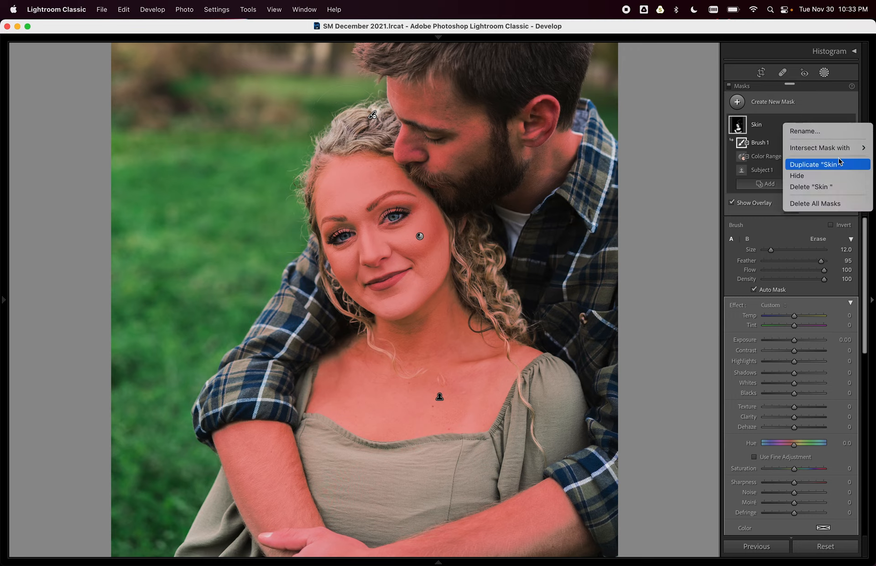
pyautogui.click(705, 183)
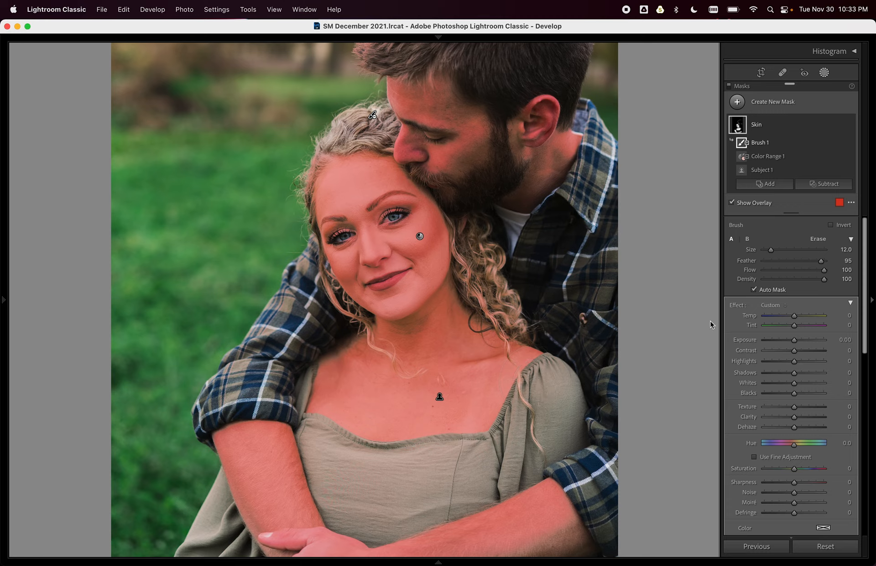
# Erase the man's shirt and the hair's left edge, checking with the mask overlay.
pyautogui.press('o')
pyautogui.press('o')
pyautogui.press('o')
pyautogui.press('o')
pyautogui.press('o')
pyautogui.press('o')
pyautogui.press('o')
pyautogui.press('o')
pyautogui.press('o')
pyautogui.press('o')
pyautogui.moveTo(610, 495)
pyautogui.mouseDown()
pyautogui.moveTo(608, 469)
pyautogui.moveTo(626, 445)
pyautogui.moveTo(617, 380)
pyautogui.moveTo(581, 295)
pyautogui.moveTo(590, 212)
pyautogui.moveTo(612, 167)
pyautogui.moveTo(614, 118)
pyautogui.moveTo(601, 209)
pyautogui.moveTo(577, 247)
pyautogui.mouseUp()
pyautogui.press('o')
pyautogui.press('o')
pyautogui.press('o')
pyautogui.press('o')
pyautogui.press('o')
pyautogui.press('o')
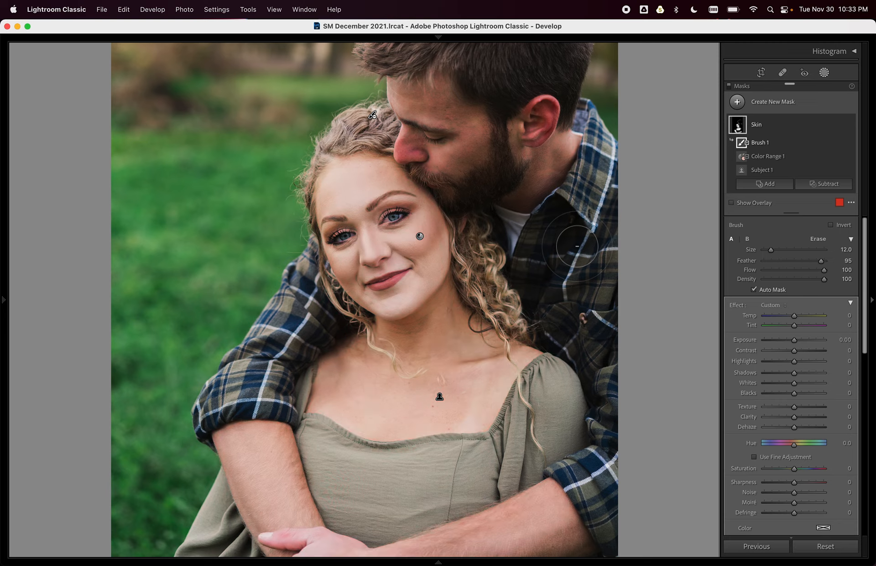
pyautogui.press('o')
pyautogui.press('o')
pyautogui.press('o')
pyautogui.press('o')
pyautogui.press('o')
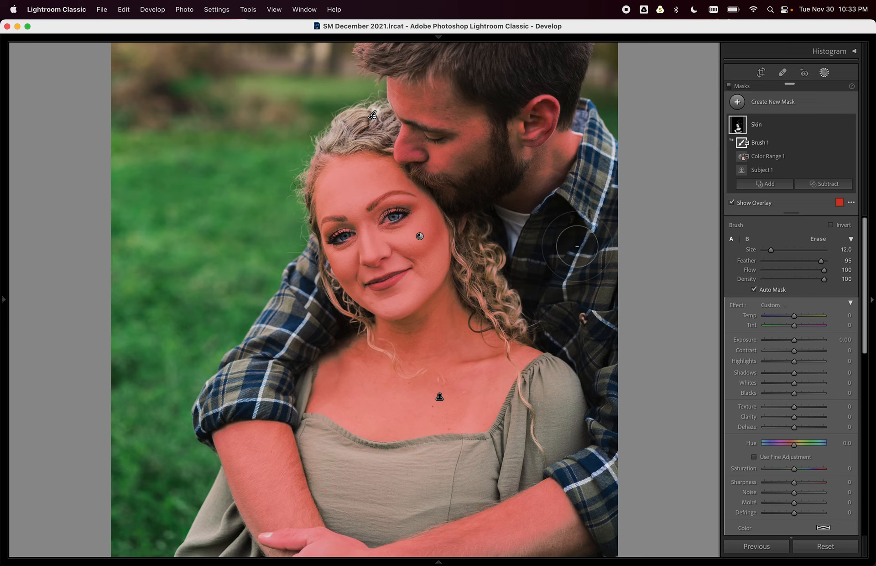
pyautogui.press('o')
pyautogui.press('o')
pyautogui.press('o')
pyautogui.press('o')
pyautogui.press('o')
pyautogui.press('o')
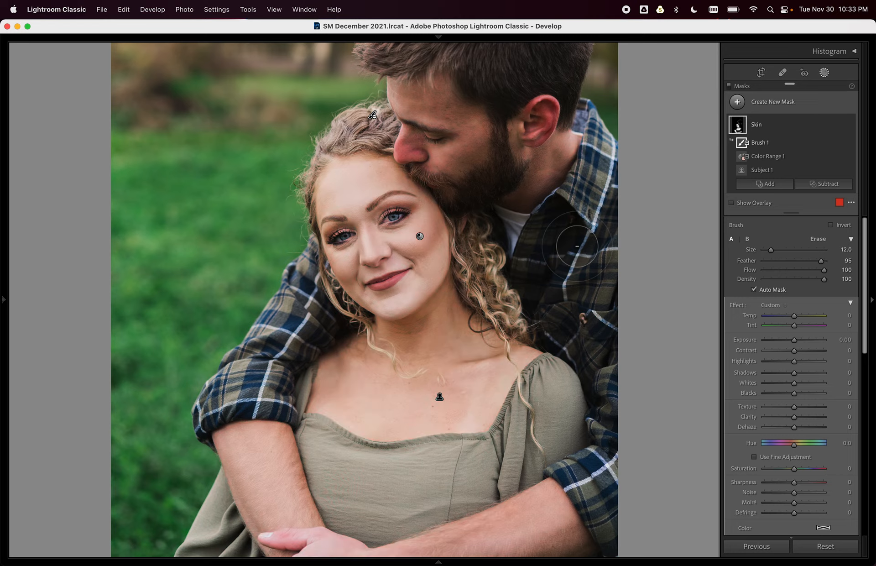
pyautogui.press('o')
pyautogui.moveTo(299, 153)
pyautogui.mouseDown()
pyautogui.moveTo(304, 164)
pyautogui.moveTo(363, 120)
pyautogui.moveTo(293, 167)
pyautogui.moveTo(291, 197)
pyautogui.mouseUp()
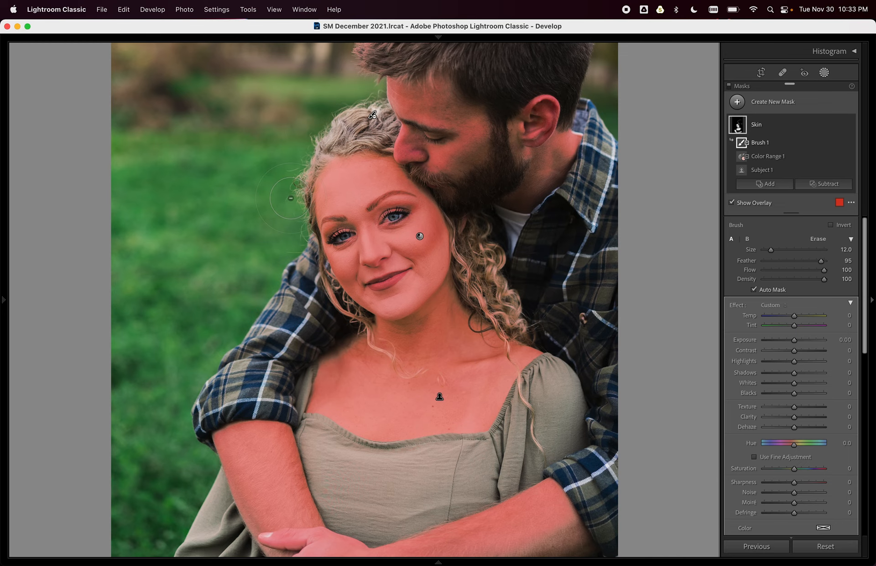
# Zoom in on the faces and erase the lower lip with a much smaller brush.
pyautogui.press('super+equal')
pyautogui.press('super+equal')
pyautogui.moveTo(322, 229)
pyautogui.mouseDown()
pyautogui.moveTo(497, 343)
pyautogui.moveTo(512, 363)
pyautogui.mouseUp()
pyautogui.press('[')
pyautogui.press('[')
pyautogui.press('[')
pyautogui.press('[')
pyautogui.press('[')
pyautogui.press('[')
pyautogui.press('[')
pyautogui.press('[')
pyautogui.press('[')
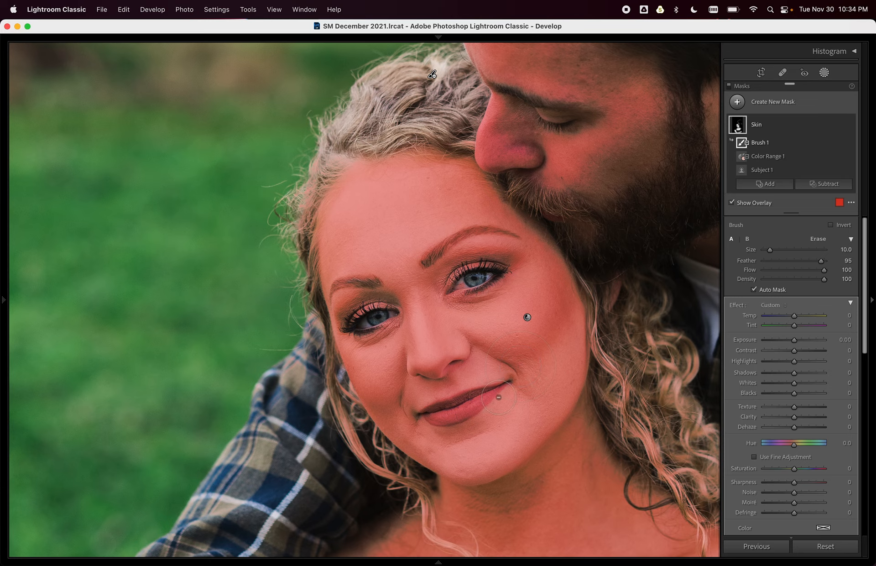
pyautogui.moveTo(479, 402)
pyautogui.mouseDown()
pyautogui.moveTo(427, 415)
pyautogui.moveTo(499, 388)
pyautogui.moveTo(471, 408)
pyautogui.moveTo(431, 415)
pyautogui.moveTo(448, 419)
pyautogui.moveTo(430, 414)
pyautogui.moveTo(498, 390)
pyautogui.moveTo(473, 437)
pyautogui.mouseUp()
pyautogui.press('z')
pyautogui.press('z')
pyautogui.moveTo(524, 389); pyautogui.dragTo(412, 421)
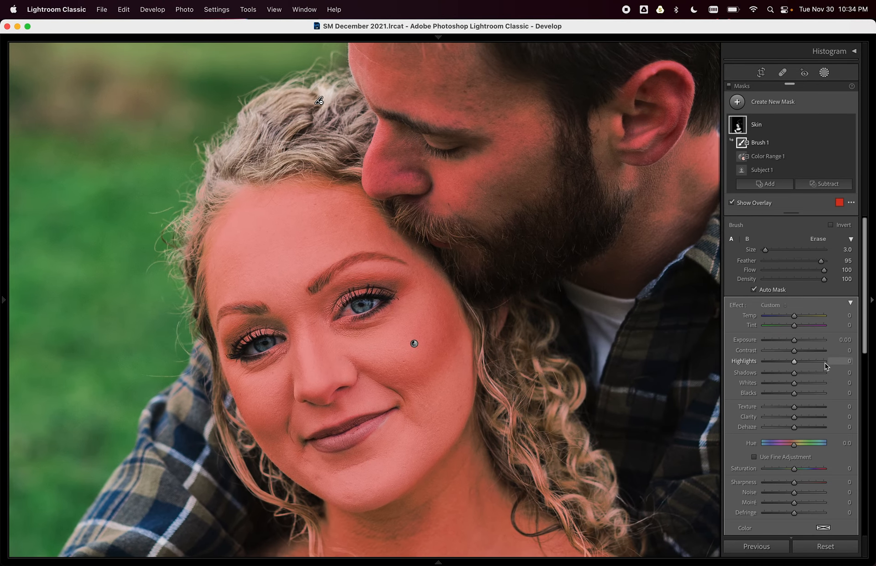
# Apply the Soften Skin (Lite) effect to the Skin mask and set Texture to -61.
pyautogui.click(775, 305)
pyautogui.scroll(-3, 812, 377)
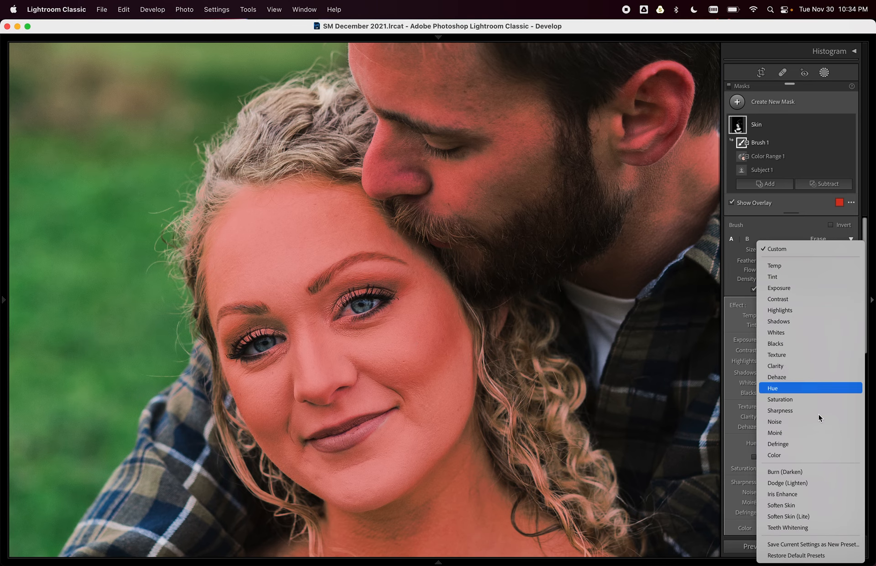
pyautogui.click(815, 516)
pyautogui.press('o')
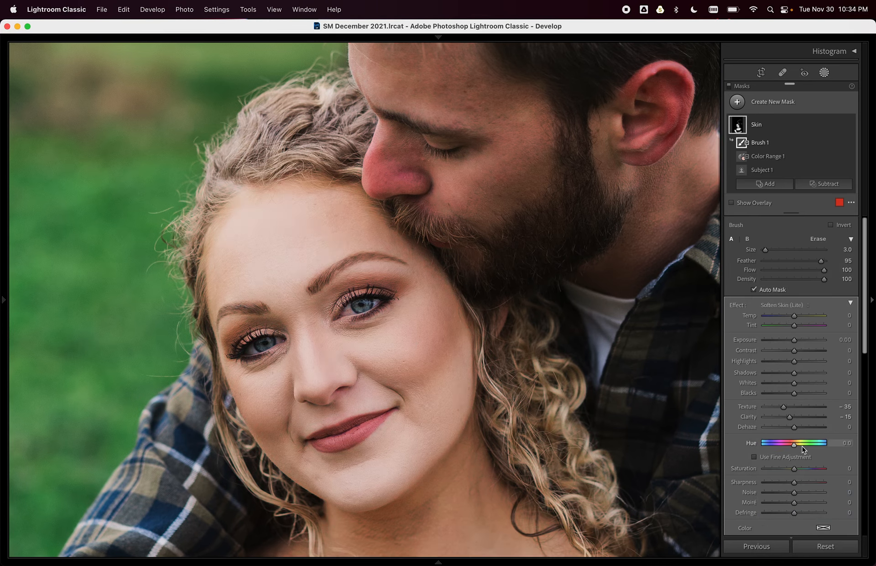
pyautogui.moveTo(783, 407); pyautogui.dragTo(779, 408)
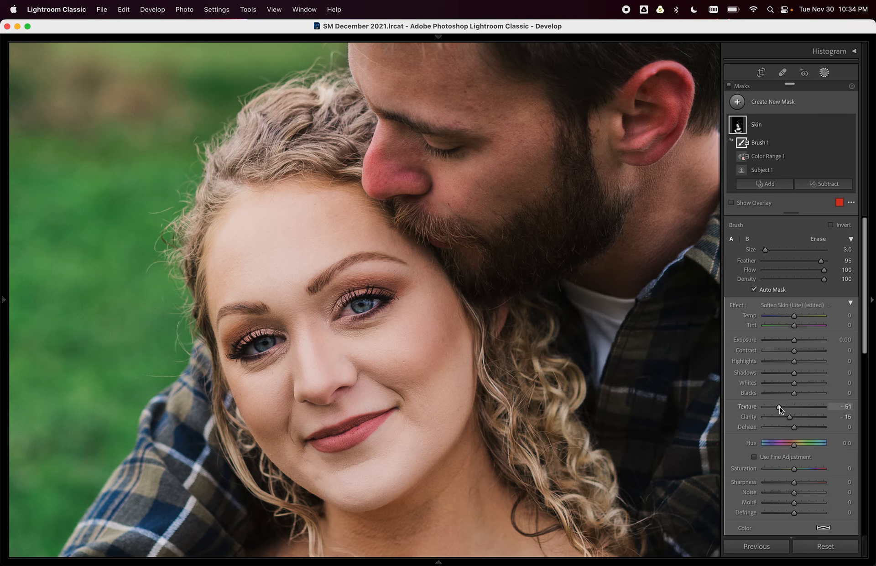
pyautogui.moveTo(778, 408); pyautogui.dragTo(770, 409)
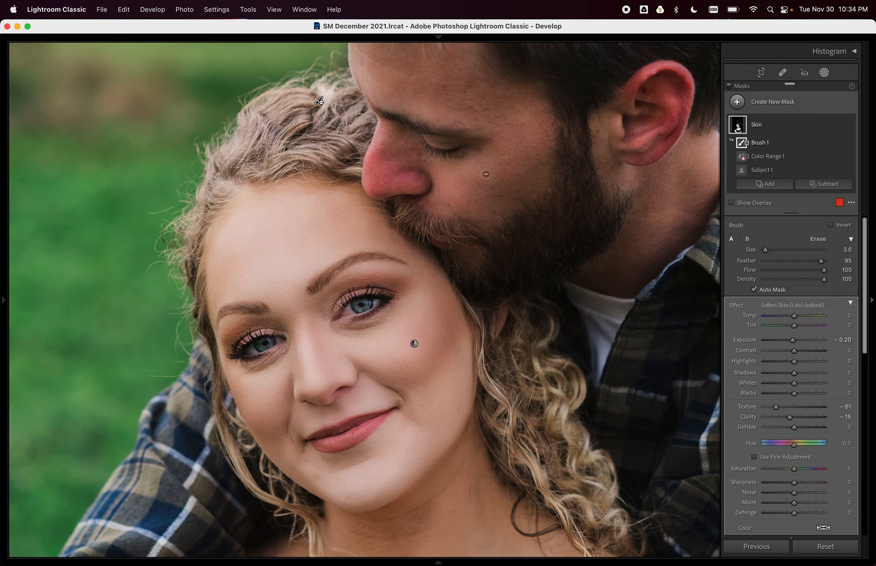
# Set the mask's Exposure to -0.30, pull Highlights down, then deselect it.
pyautogui.moveTo(802, 339); pyautogui.dragTo(799, 342)
pyautogui.moveTo(794, 361); pyautogui.dragTo(790, 386)
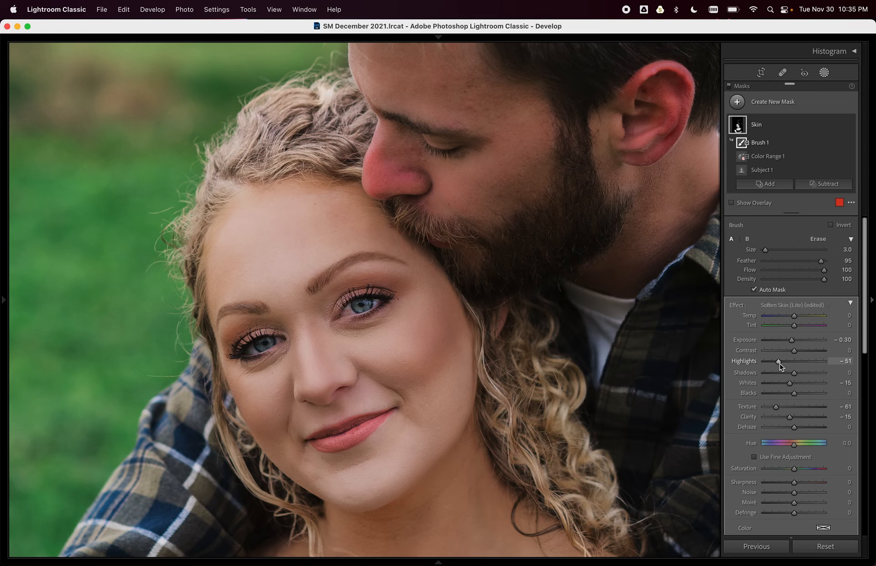
pyautogui.moveTo(781, 361); pyautogui.dragTo(781, 362)
pyautogui.doubleClick(779, 361)
pyautogui.moveTo(793, 362); pyautogui.dragTo(791, 384)
pyautogui.click(730, 91)
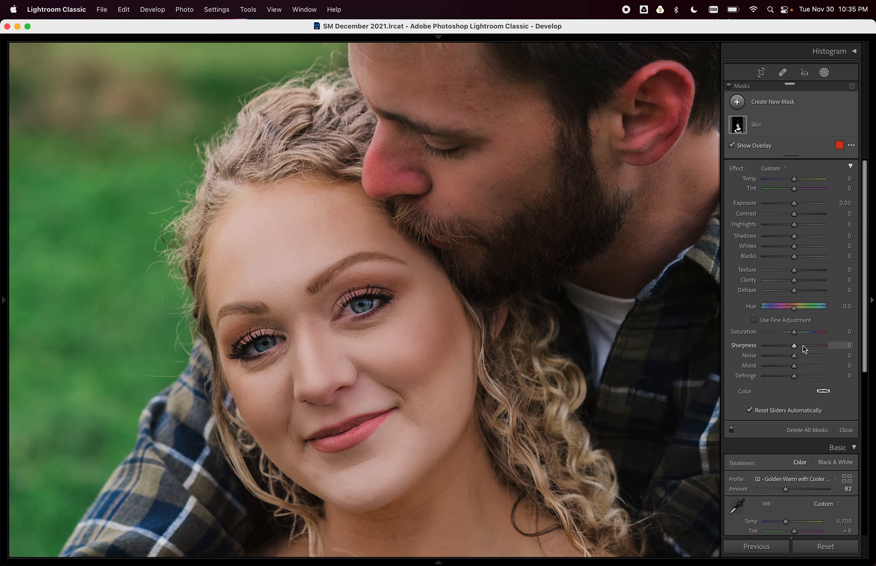
# Expand the Skin mask to check its values, collapse it, and list new mask types.
pyautogui.click(757, 125)
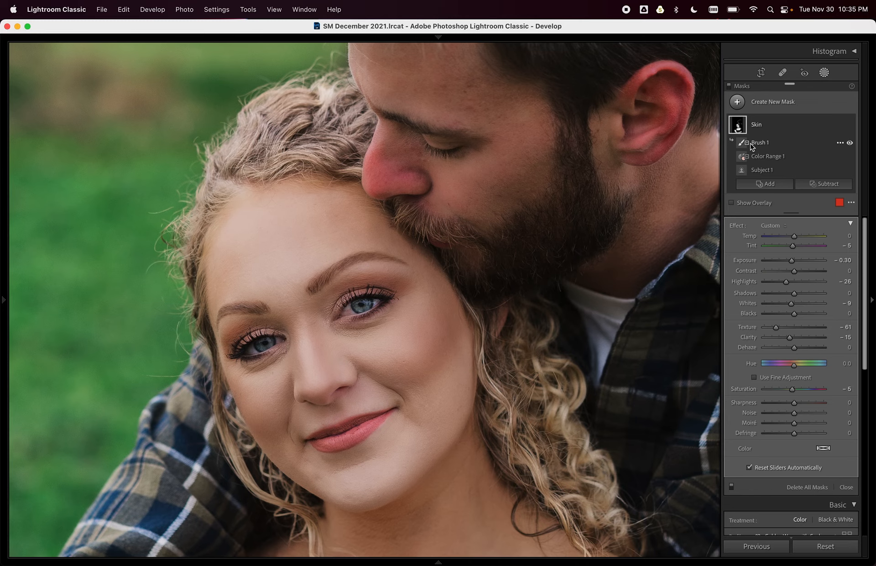
pyautogui.click(729, 86)
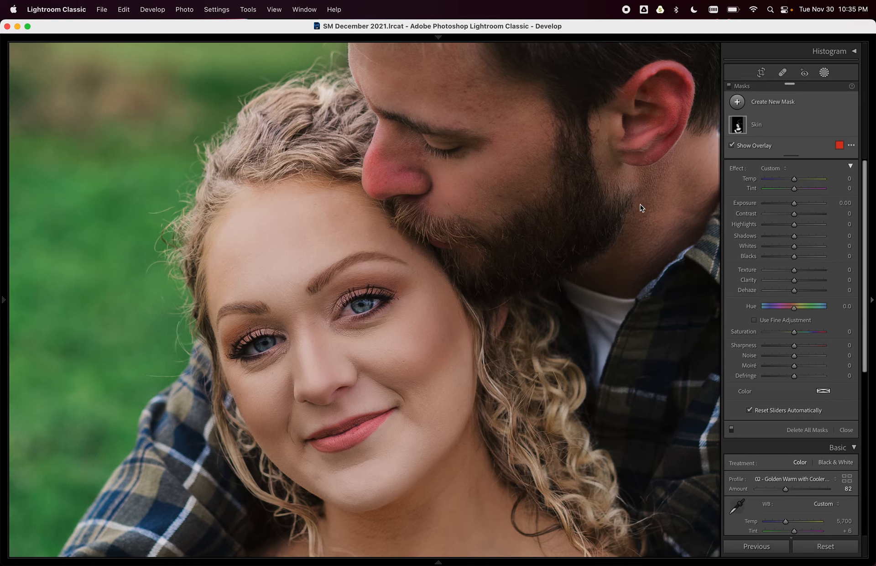
pyautogui.scroll(-3, 504, 375)
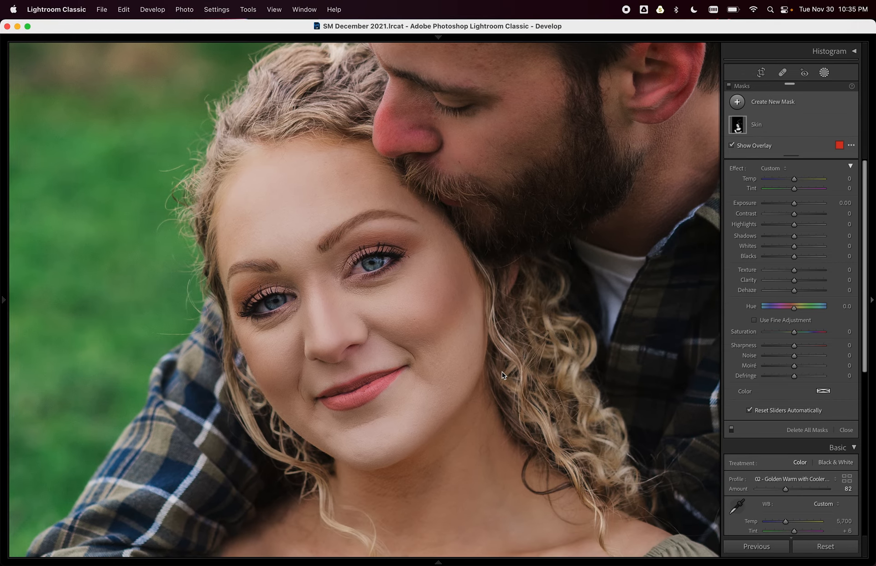
pyautogui.click(747, 102)
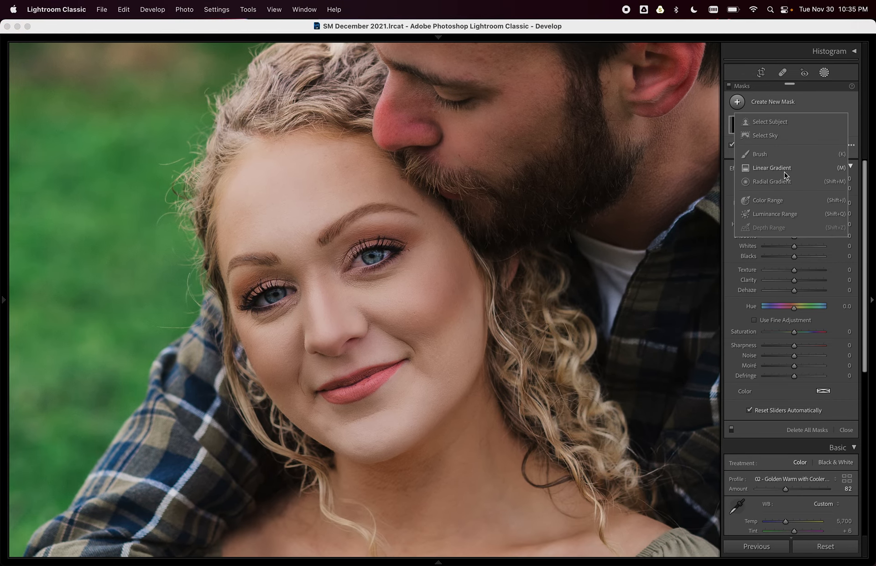
# Paint a new brush mask over the neck and lower its Texture to -58.
pyautogui.click(760, 154)
pyautogui.scroll(5, 420, 479)
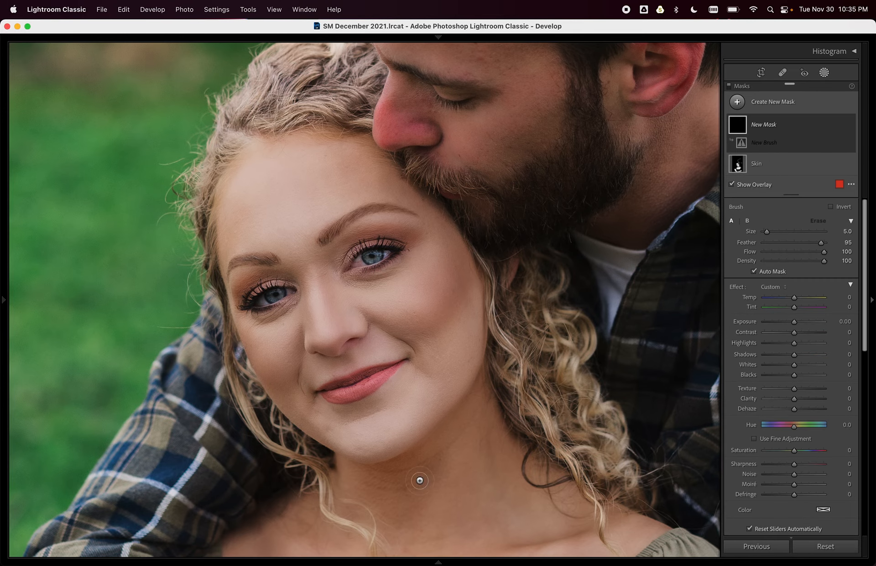
pyautogui.moveTo(427, 465)
pyautogui.mouseDown()
pyautogui.moveTo(388, 483)
pyautogui.moveTo(395, 477)
pyautogui.moveTo(401, 486)
pyautogui.mouseUp()
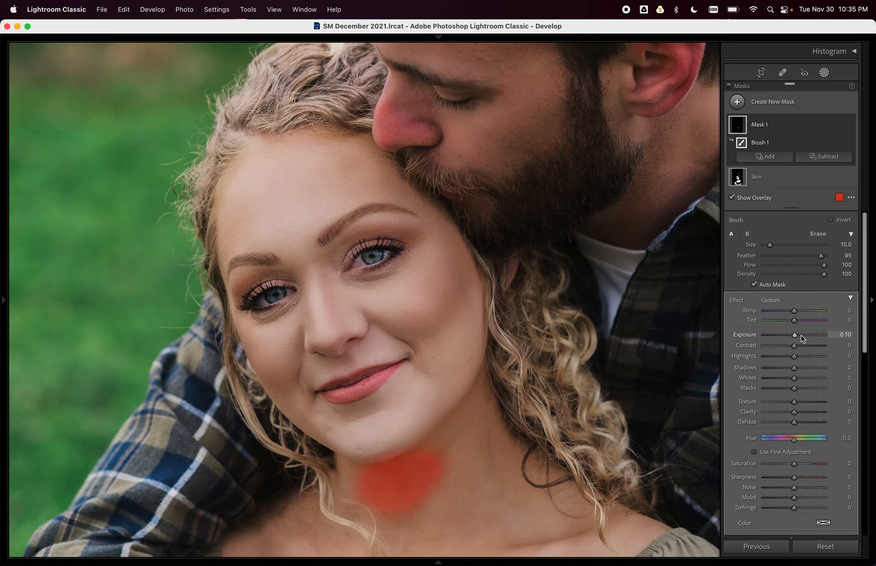
pyautogui.press('o')
pyautogui.moveTo(794, 402)
pyautogui.mouseDown()
pyautogui.moveTo(768, 402)
pyautogui.moveTo(780, 404)
pyautogui.mouseUp()
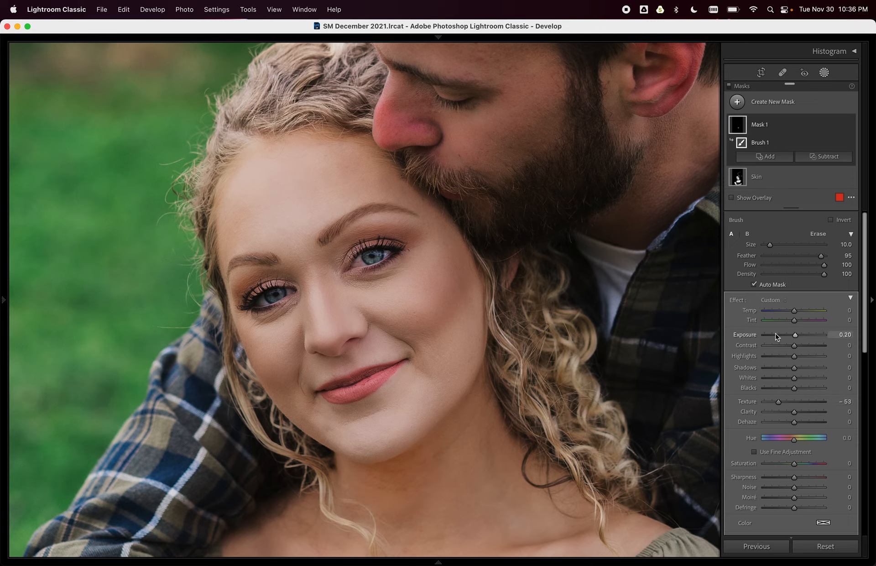
# Compare with masks toggled off, then ease Mask 1's Texture to -43.
pyautogui.click(729, 87)
pyautogui.click(729, 87)
pyautogui.click(729, 87)
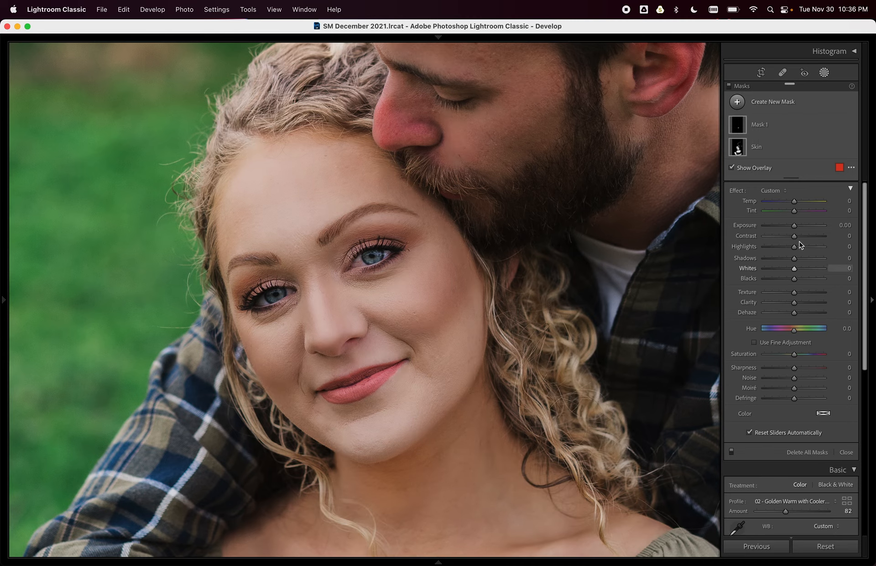
pyautogui.click(792, 127)
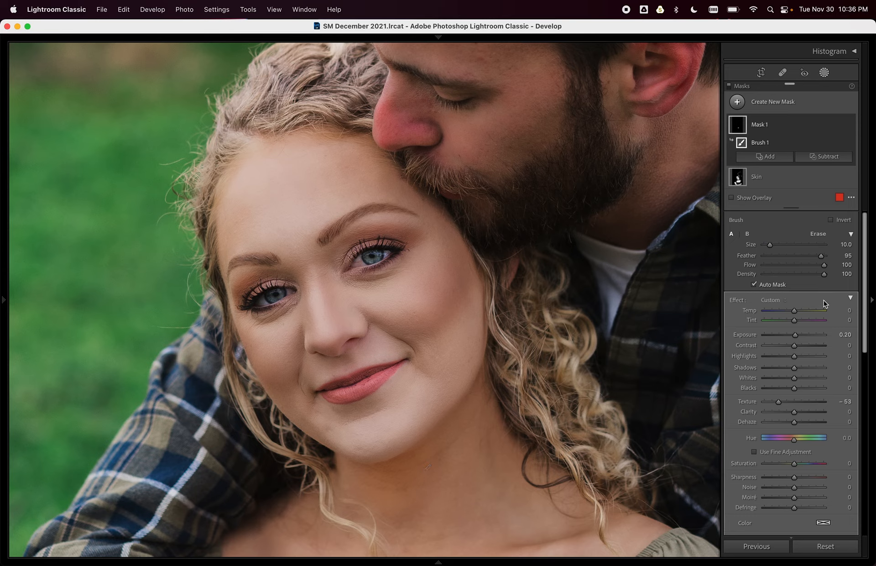
pyautogui.moveTo(778, 401); pyautogui.dragTo(782, 402)
pyautogui.click(742, 104)
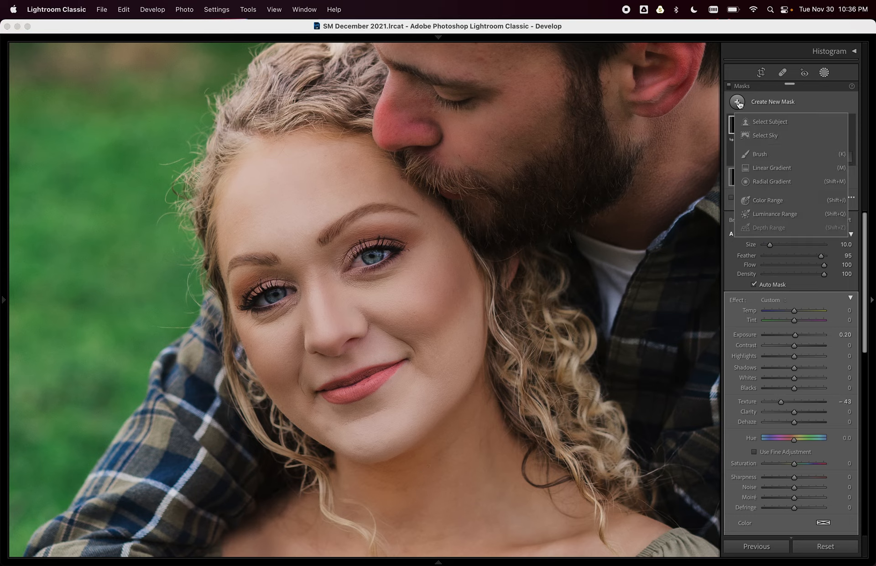
# Brush a new mask over the left eye, setting Exposure 0.40 and Shadows 8.
pyautogui.click(781, 157)
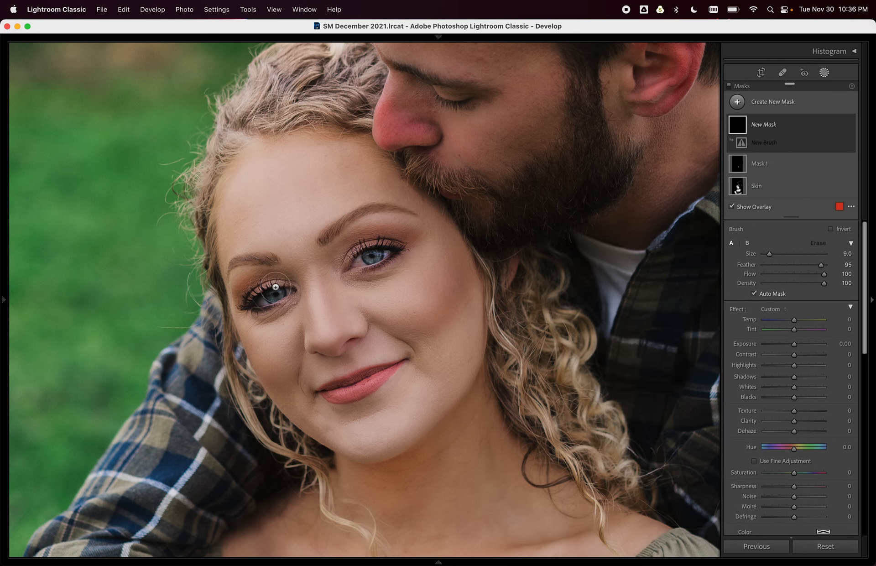
pyautogui.moveTo(278, 296)
pyautogui.mouseDown()
pyautogui.moveTo(250, 289)
pyautogui.moveTo(269, 284)
pyautogui.moveTo(253, 293)
pyautogui.moveTo(257, 305)
pyautogui.moveTo(282, 293)
pyautogui.mouseUp()
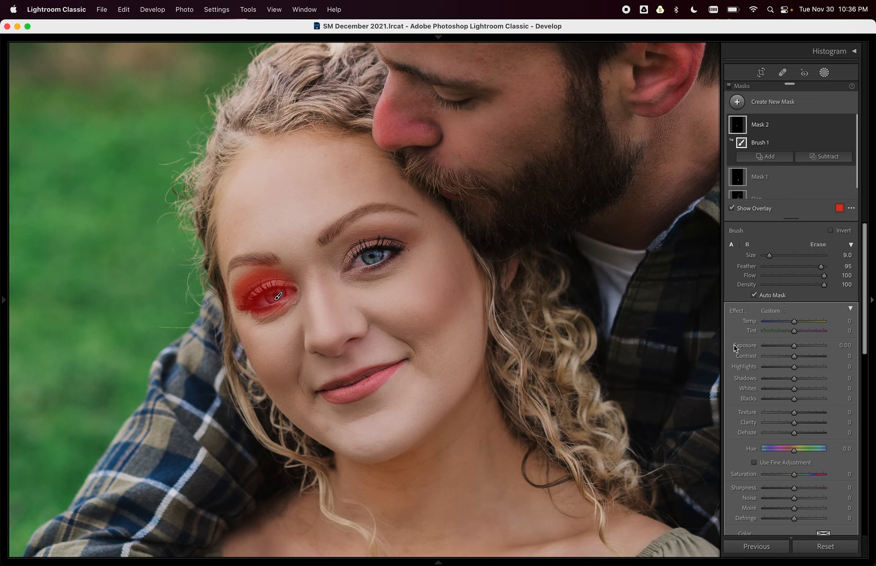
pyautogui.moveTo(794, 345); pyautogui.dragTo(796, 345)
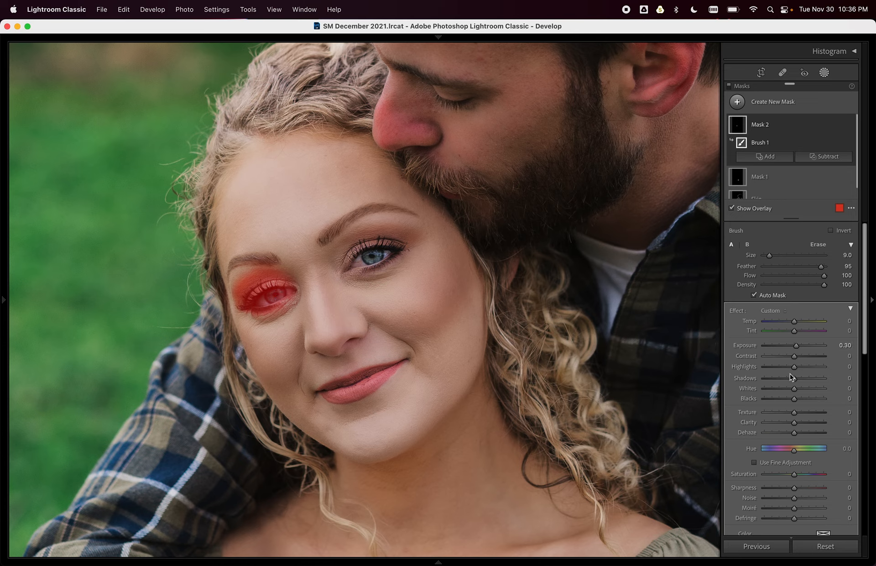
pyautogui.moveTo(795, 382); pyautogui.dragTo(797, 380)
pyautogui.moveTo(797, 346); pyautogui.dragTo(803, 352)
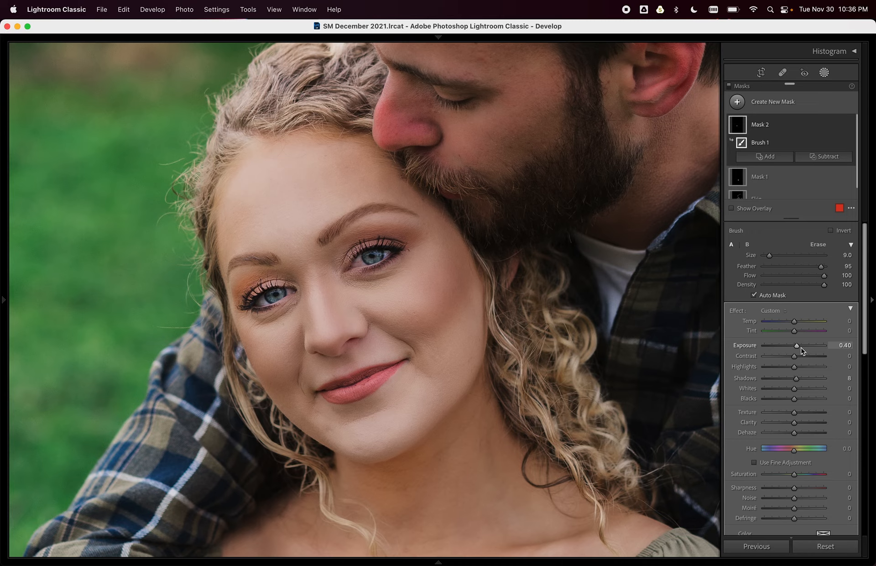
pyautogui.scroll(6, 514, 285)
pyautogui.scroll(-1, 540, 240)
pyautogui.moveTo(539, 213); pyautogui.dragTo(531, 318)
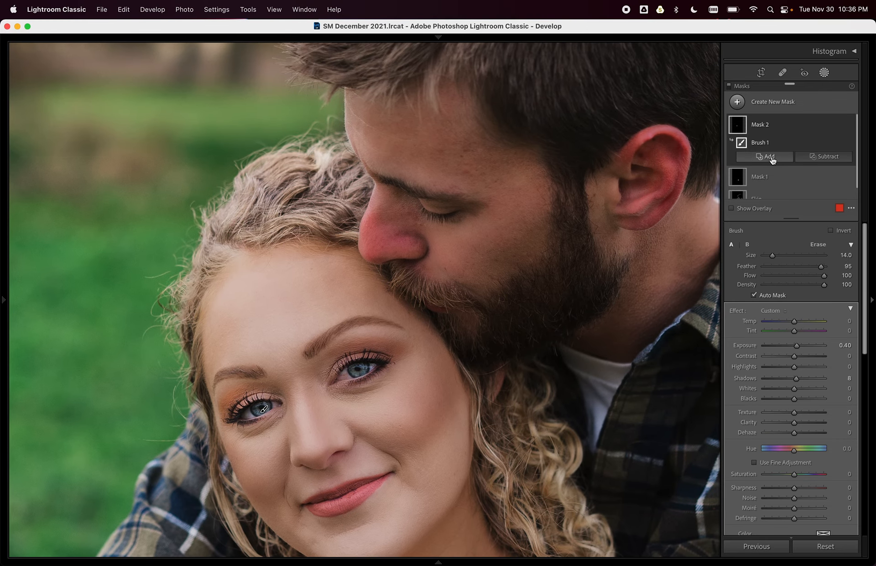
# Add brush strokes to Mask 2 over the man's forehead, cheek, beard, neck and ear.
pyautogui.click(766, 156)
pyautogui.click(753, 216)
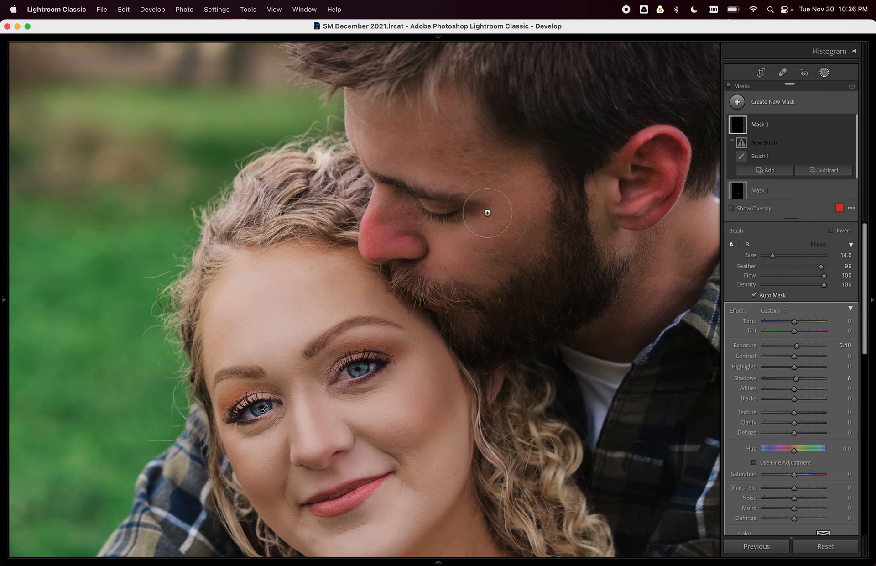
pyautogui.scroll(5, 476, 194)
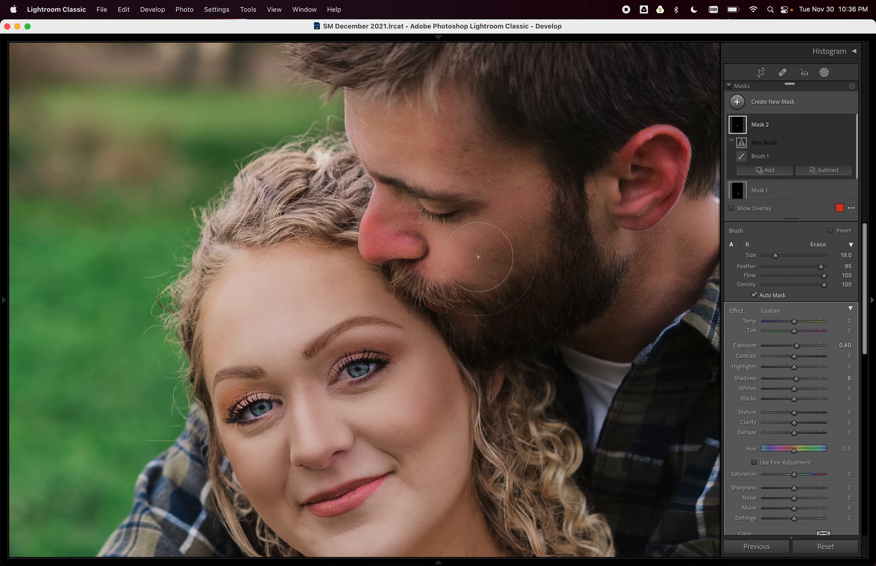
pyautogui.moveTo(482, 162)
pyautogui.mouseDown()
pyautogui.moveTo(402, 138)
pyautogui.moveTo(430, 168)
pyautogui.moveTo(443, 220)
pyautogui.moveTo(484, 247)
pyautogui.moveTo(521, 249)
pyautogui.mouseUp()
pyautogui.moveTo(598, 312)
pyautogui.mouseDown()
pyautogui.moveTo(659, 239)
pyautogui.moveTo(615, 244)
pyautogui.moveTo(635, 192)
pyautogui.moveTo(650, 180)
pyautogui.moveTo(646, 266)
pyautogui.mouseUp()
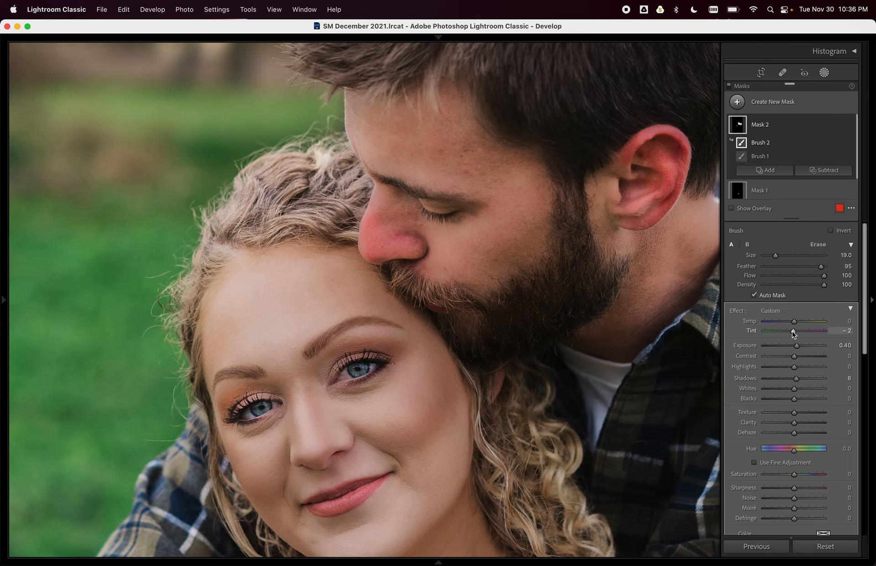
# Set Mask 2 to Tint -6, Saturation -7, Exposure 0.30 and compare before/after.
pyautogui.moveTo(792, 334); pyautogui.dragTo(793, 334)
pyautogui.moveTo(794, 477); pyautogui.dragTo(793, 477)
pyautogui.press('Down')
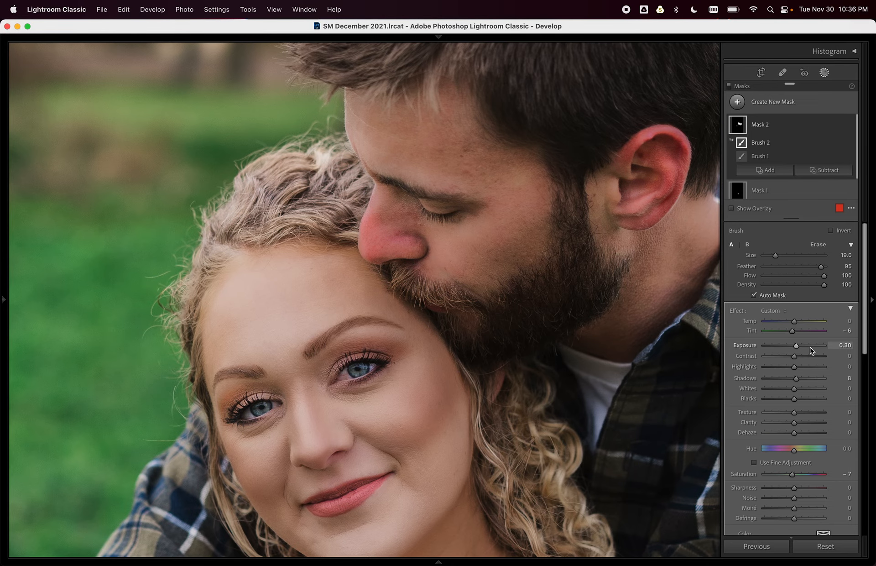
pyautogui.press('z')
pyautogui.press('\\')
pyautogui.press('\\')
pyautogui.press('\\')
pyautogui.press('\\')
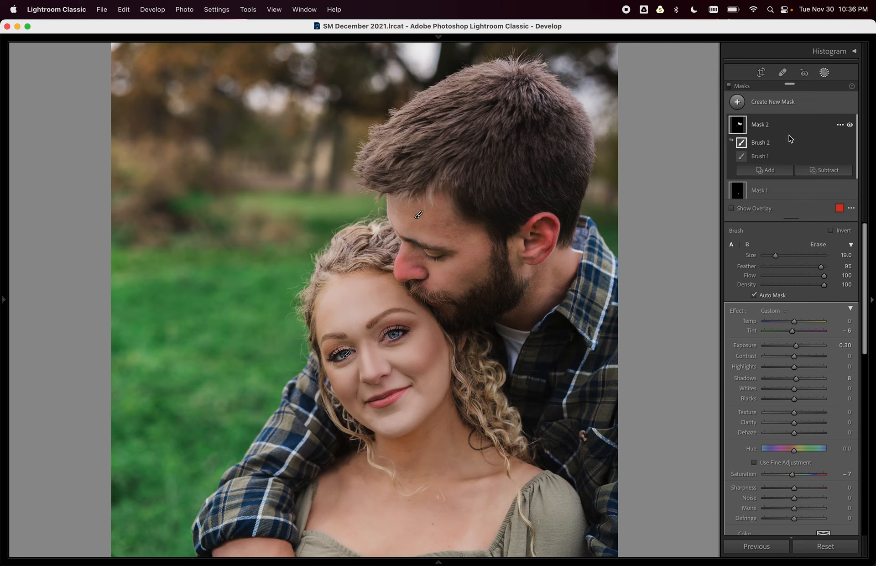
# Lower the Skin mask's Texture from -61 to -48, then return to the Library grid.
pyautogui.scroll(-2, 786, 146)
pyautogui.click(738, 187)
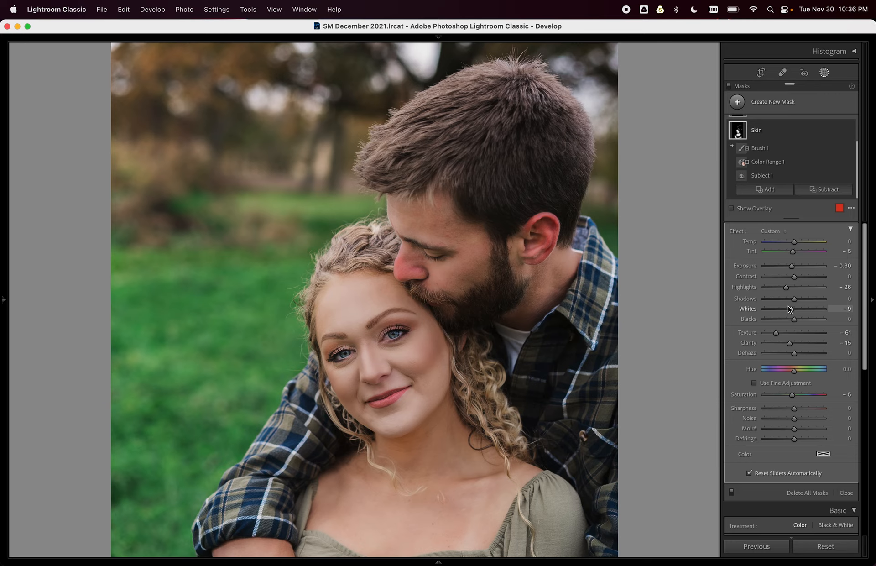
pyautogui.moveTo(776, 332); pyautogui.dragTo(780, 333)
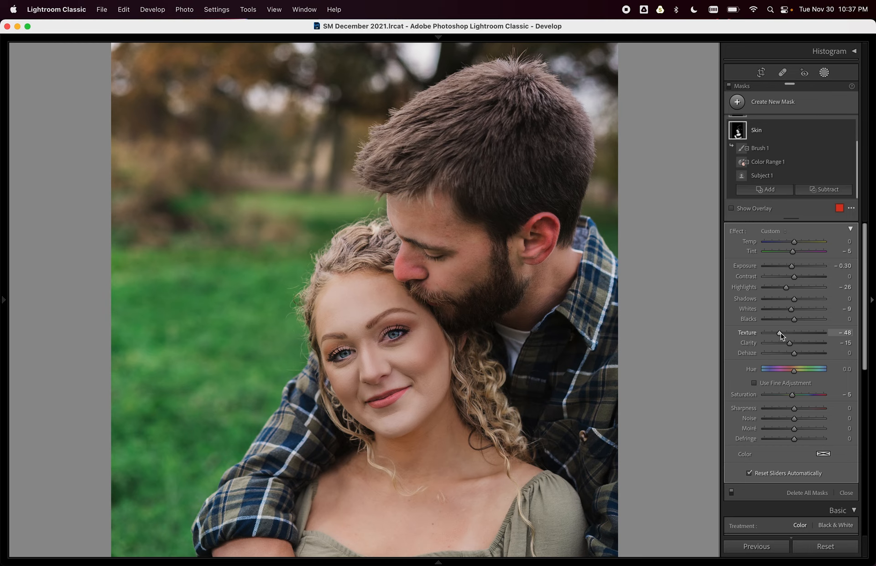
pyautogui.press('g')
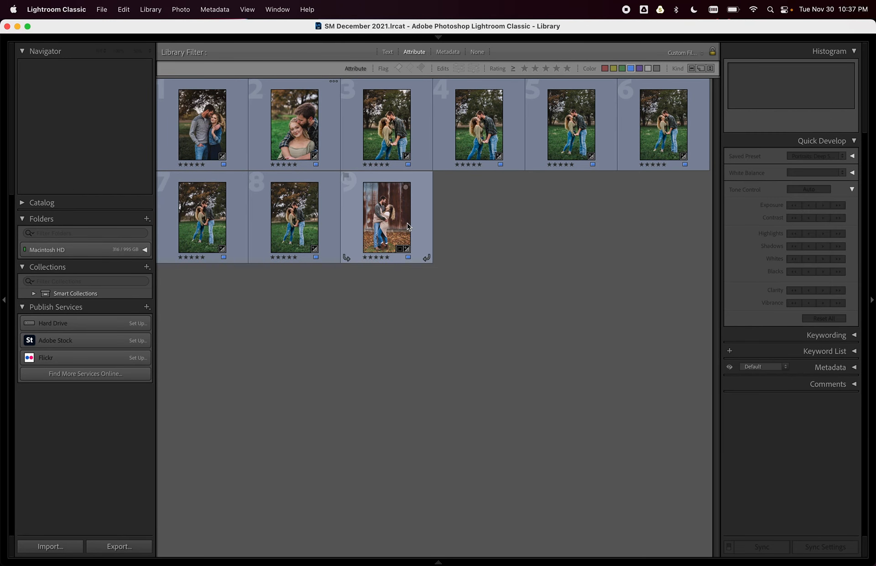
# Preview the barn-wall photo enlarged and fitted in view, then go back to the grid.
pyautogui.click(404, 225)
pyautogui.press('z')
pyautogui.click(407, 227)
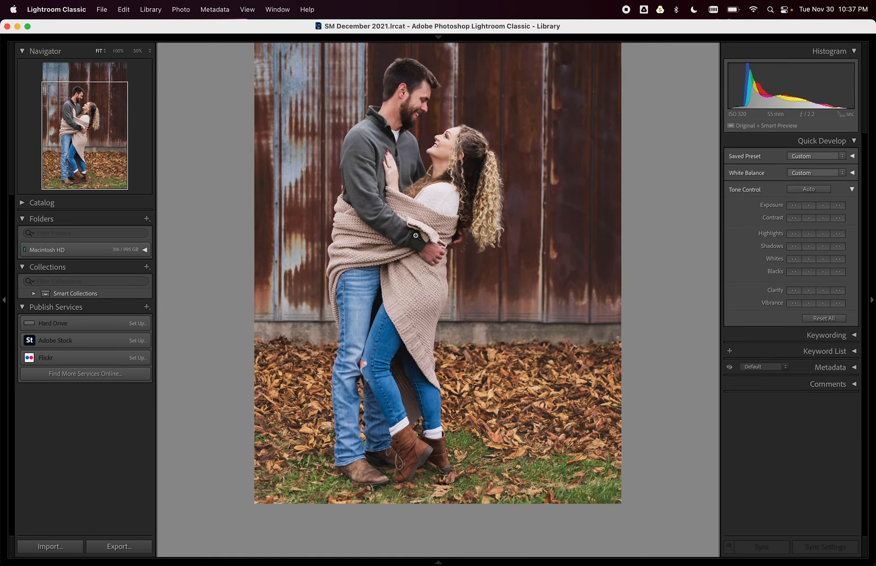
pyautogui.press('g')
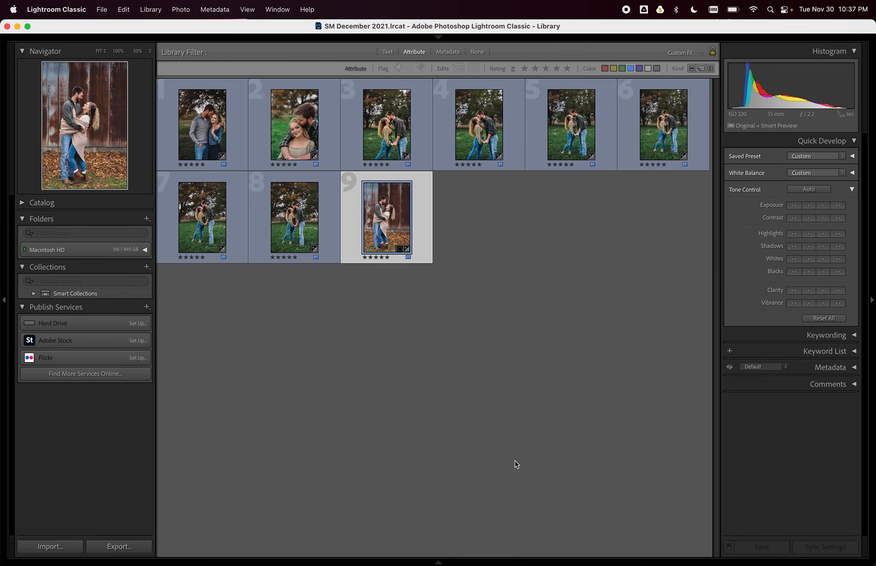
# Open the barn-wall photo in Develop, compare Before/After, and show its three masks.
pyautogui.press('d')
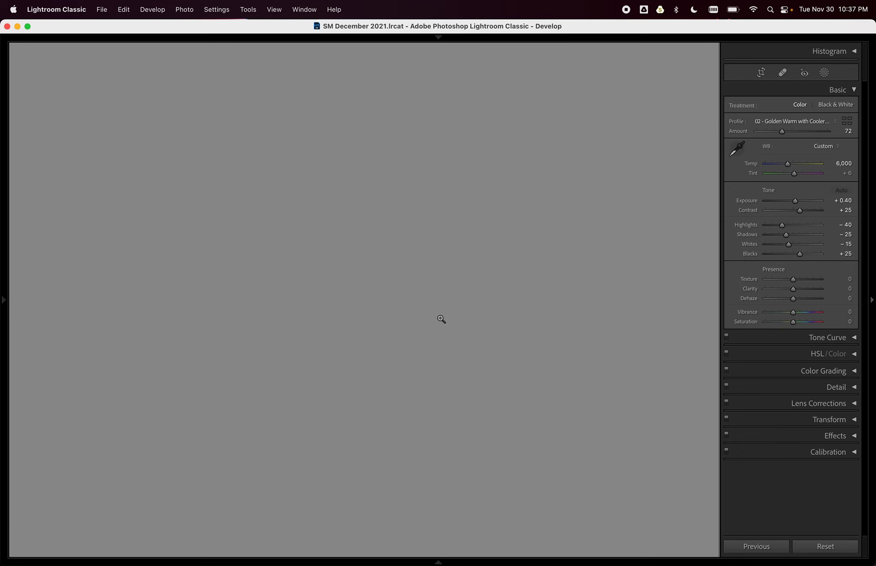
pyautogui.press('\\')
pyautogui.press('\\')
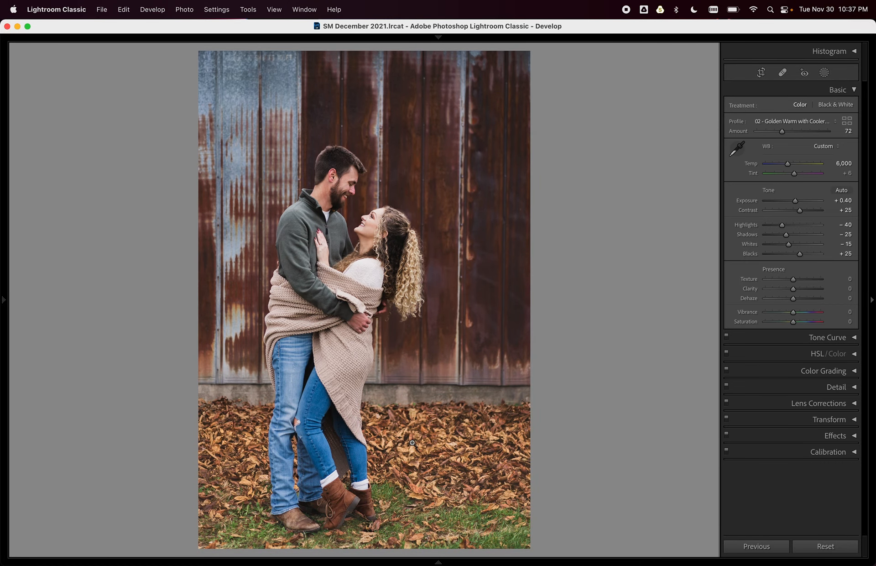
pyautogui.press('\\')
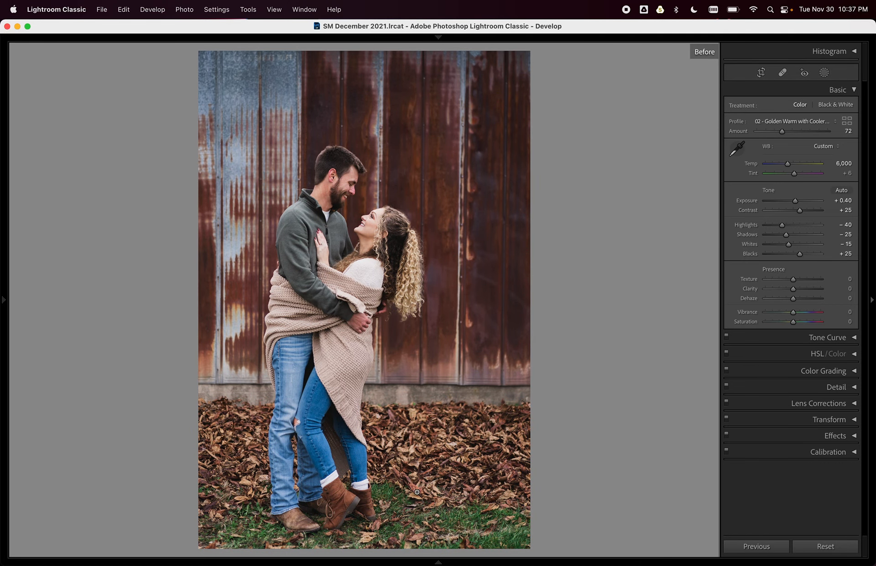
pyautogui.press('\\')
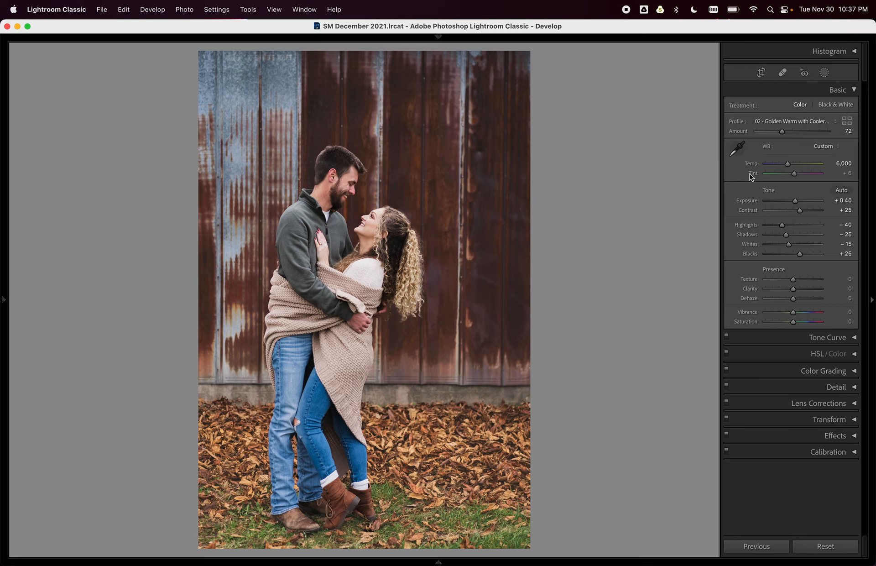
pyautogui.click(824, 72)
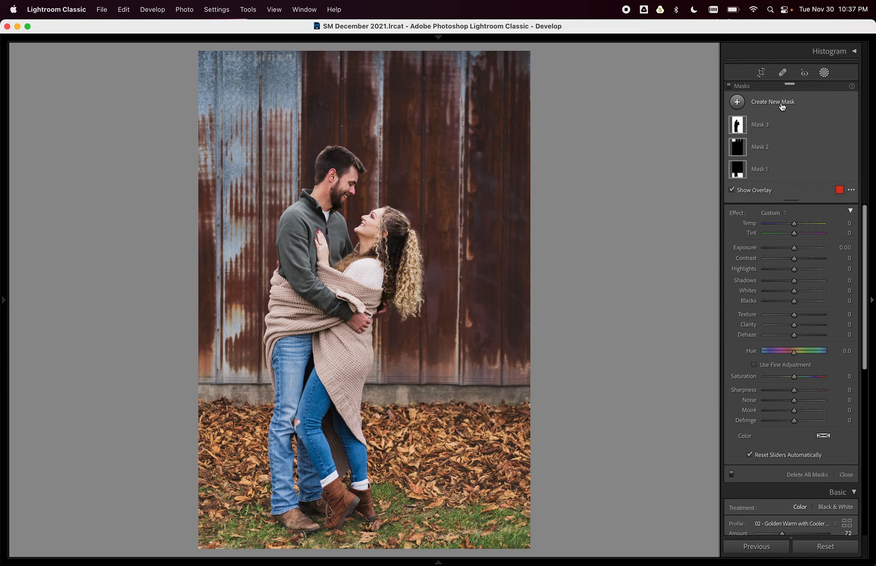
# Delete all old masks and draw a linear gradient up over the leaf-strewn ground.
pyautogui.click(840, 128)
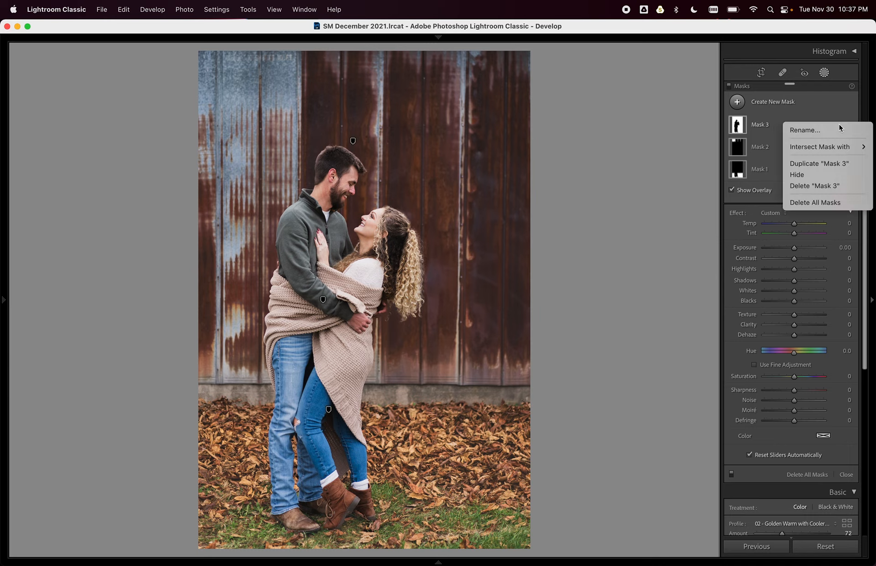
pyautogui.click(830, 208)
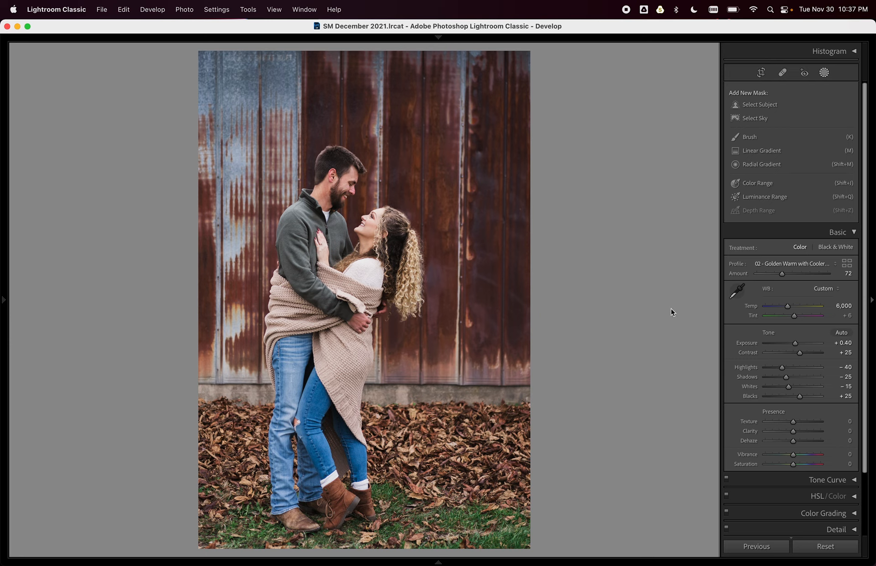
pyautogui.press('m')
pyautogui.moveTo(433, 461); pyautogui.dragTo(411, 410)
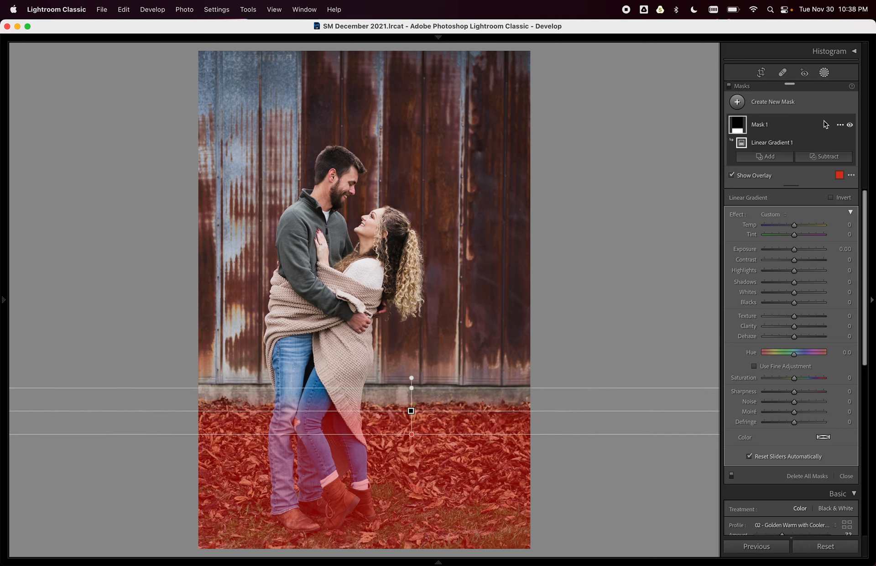
pyautogui.click(838, 126)
# Intersect the ground gradient with an inverted Subject selection so the couple's legs are excluded.
pyautogui.moveTo(821, 147)
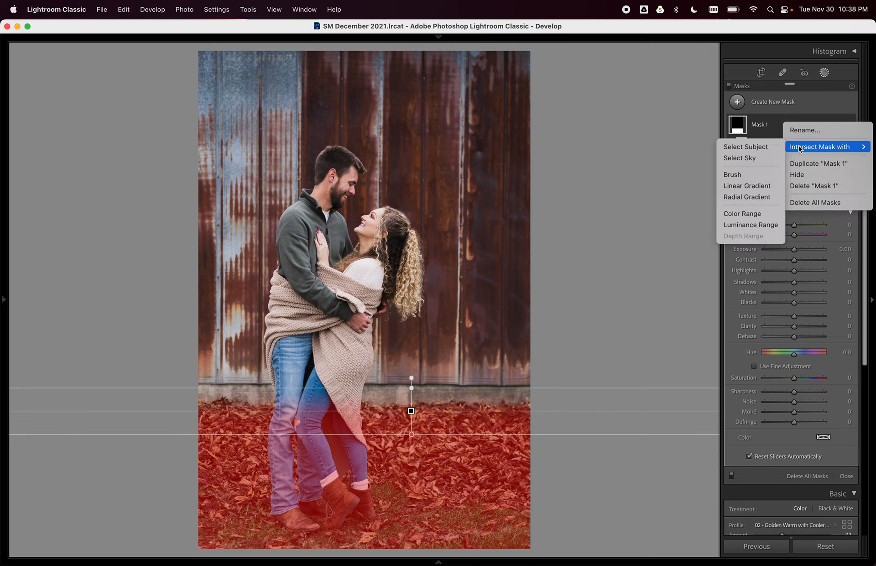
pyautogui.click(760, 147)
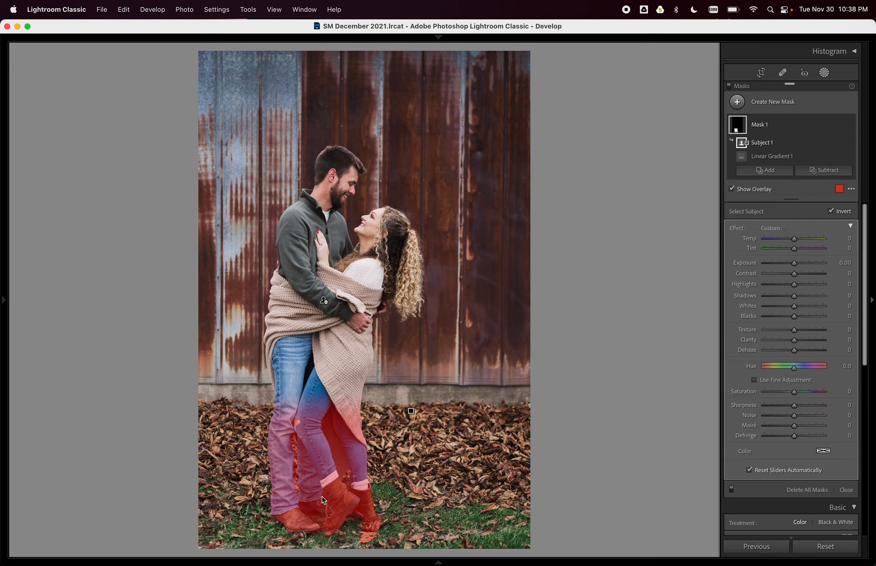
pyautogui.click(831, 211)
pyautogui.click(830, 212)
pyautogui.click(830, 211)
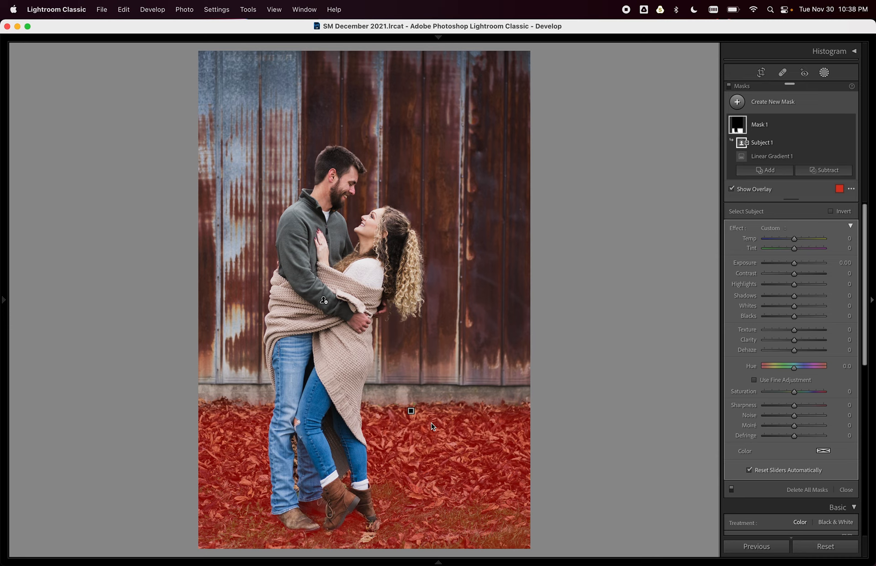
pyautogui.press('super+equal')
pyautogui.press('super+equal')
pyautogui.press('super+equal')
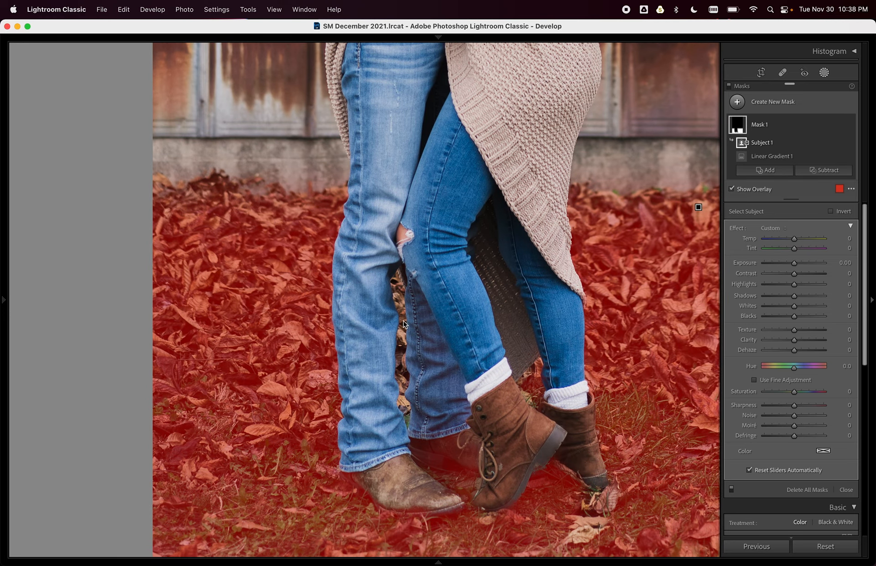
# Add a Brush 1 component (size 6.0, feather 55) painting the leaves between the legs.
pyautogui.click(768, 171)
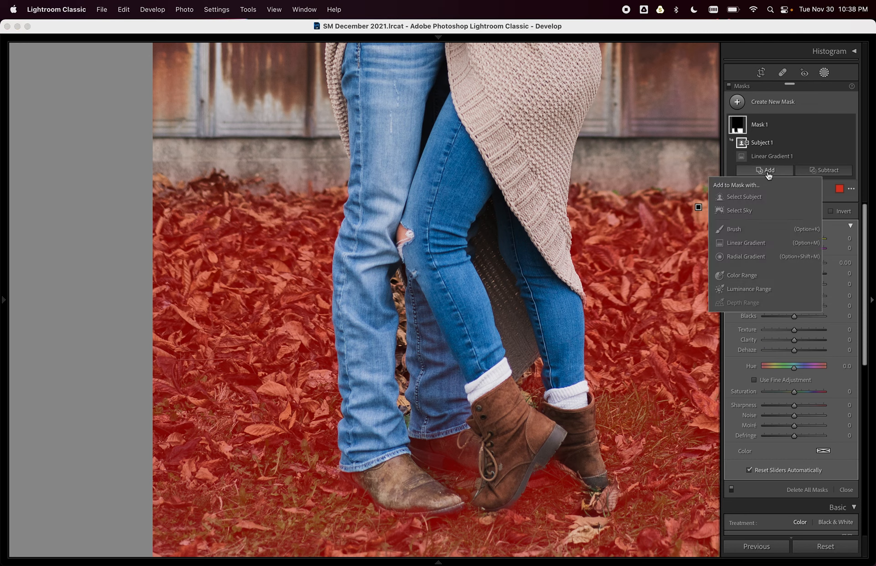
pyautogui.click(740, 229)
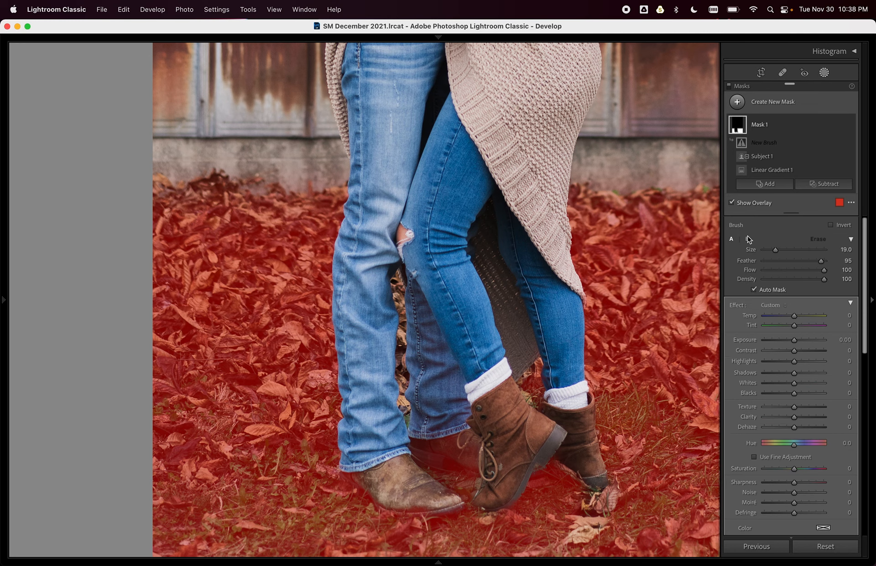
pyautogui.scroll(-9, 401, 305)
pyautogui.moveTo(400, 303)
pyautogui.mouseDown()
pyautogui.moveTo(398, 272)
pyautogui.moveTo(399, 391)
pyautogui.mouseUp()
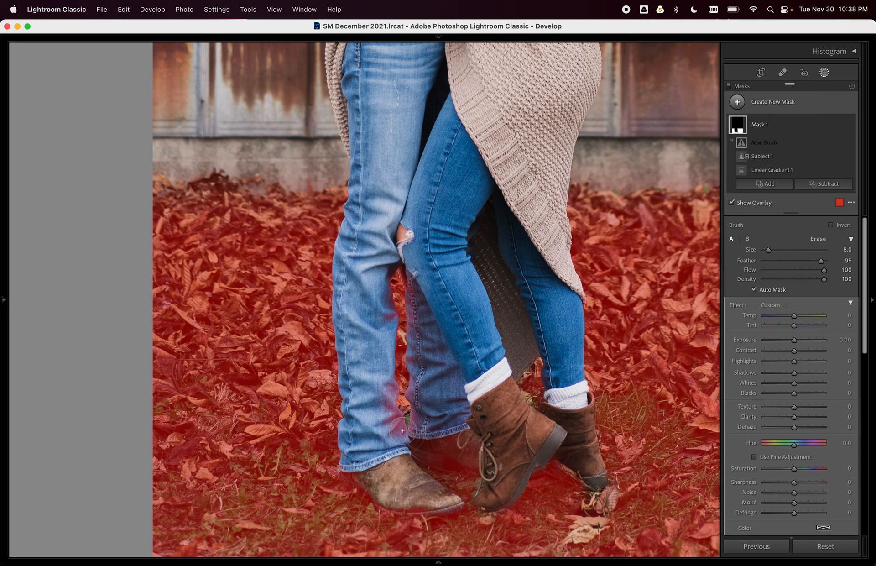
pyautogui.press('super+z')
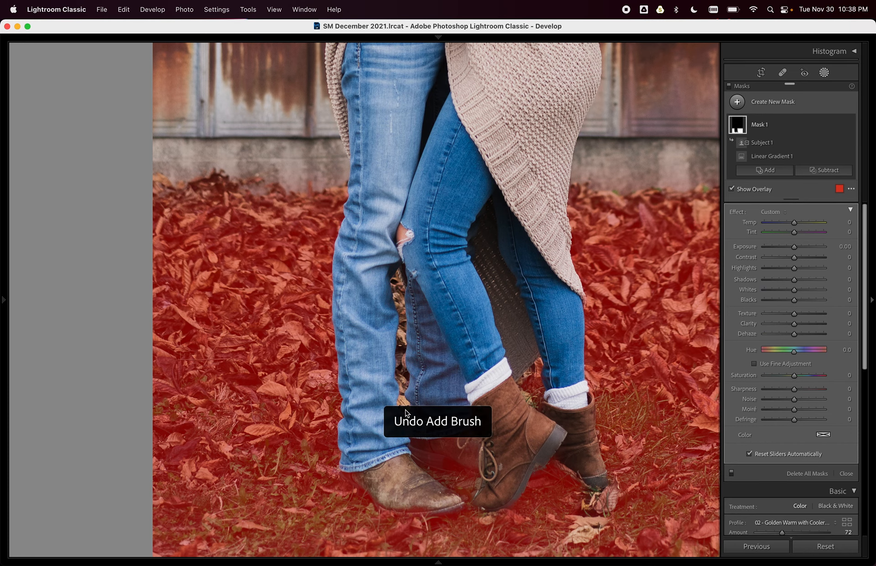
pyautogui.click(769, 178)
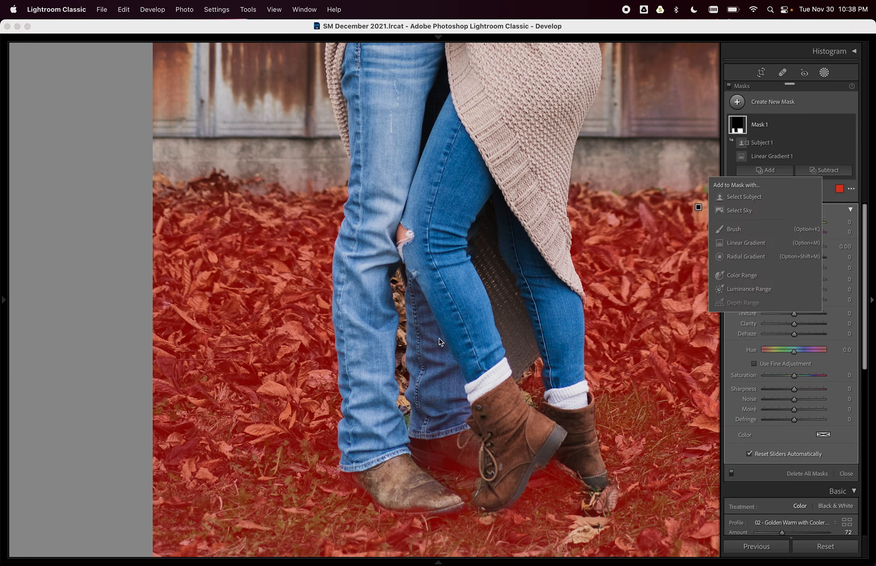
pyautogui.click(741, 230)
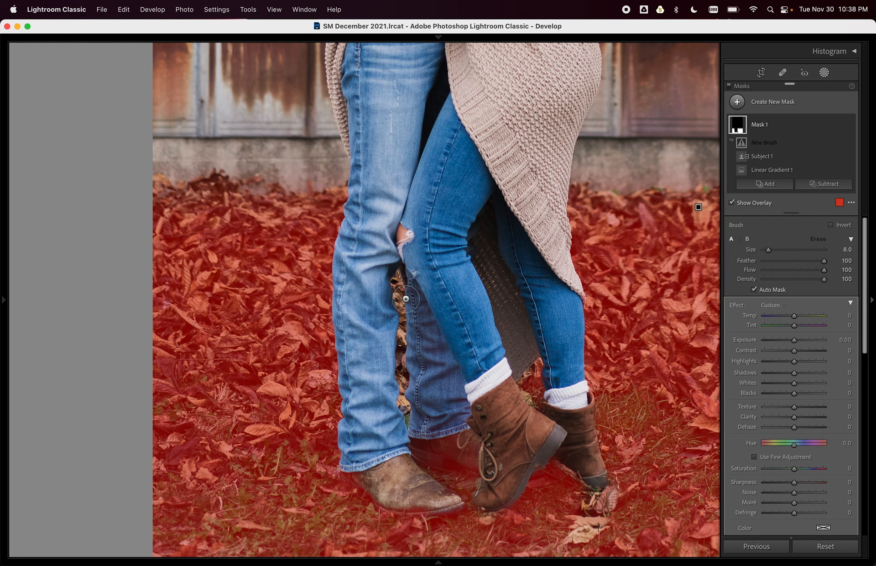
pyautogui.hotkey('shift', '[')
pyautogui.hotkey('shift', '[')
pyautogui.hotkey('shift', '[')
pyautogui.hotkey('shift', '[')
pyautogui.hotkey('shift', '[')
pyautogui.hotkey('shift', '[')
pyautogui.press('[')
pyautogui.press('[')
pyautogui.press('[')
pyautogui.press('alt')
pyautogui.moveTo(398, 295)
pyautogui.mouseDown()
pyautogui.moveTo(402, 406)
pyautogui.moveTo(422, 475)
pyautogui.mouseUp()
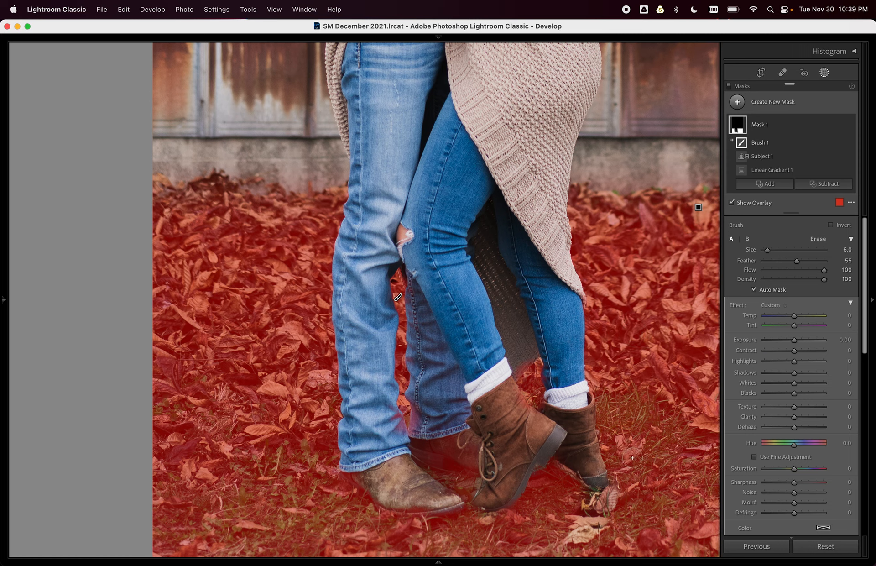
# Subtract the couple's boots from the ground mask with a Brush 2 component (size 8.0, feather 55).
pyautogui.click(821, 184)
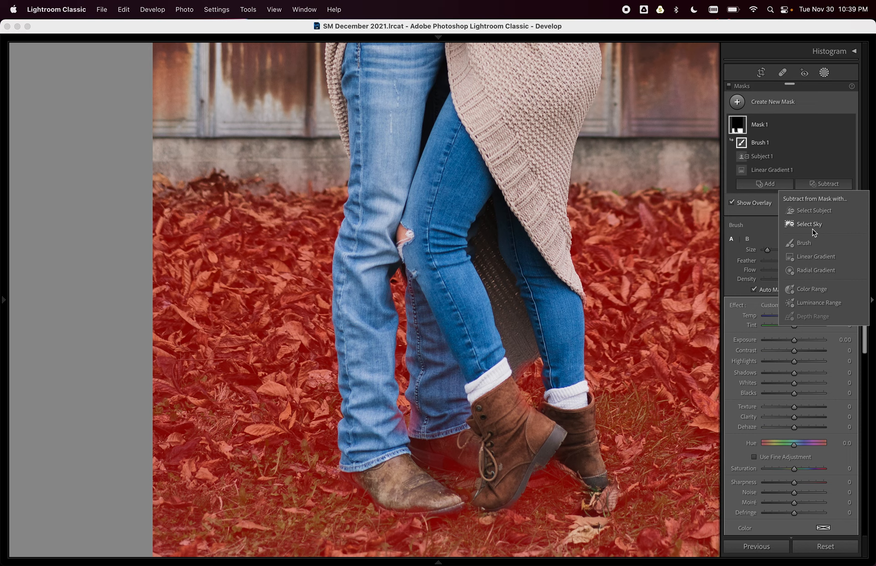
pyautogui.click(804, 243)
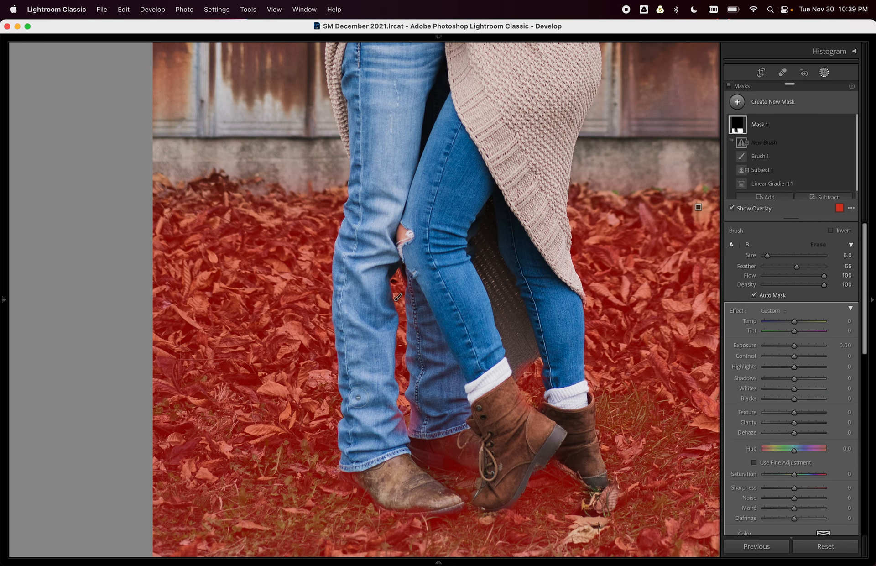
pyautogui.moveTo(362, 476)
pyautogui.mouseDown()
pyautogui.moveTo(409, 502)
pyautogui.moveTo(445, 500)
pyautogui.mouseUp()
pyautogui.moveTo(426, 460)
pyautogui.mouseDown()
pyautogui.moveTo(467, 456)
pyautogui.moveTo(453, 458)
pyautogui.moveTo(447, 430)
pyautogui.moveTo(484, 449)
pyautogui.moveTo(469, 433)
pyautogui.moveTo(502, 479)
pyautogui.moveTo(507, 432)
pyautogui.mouseUp()
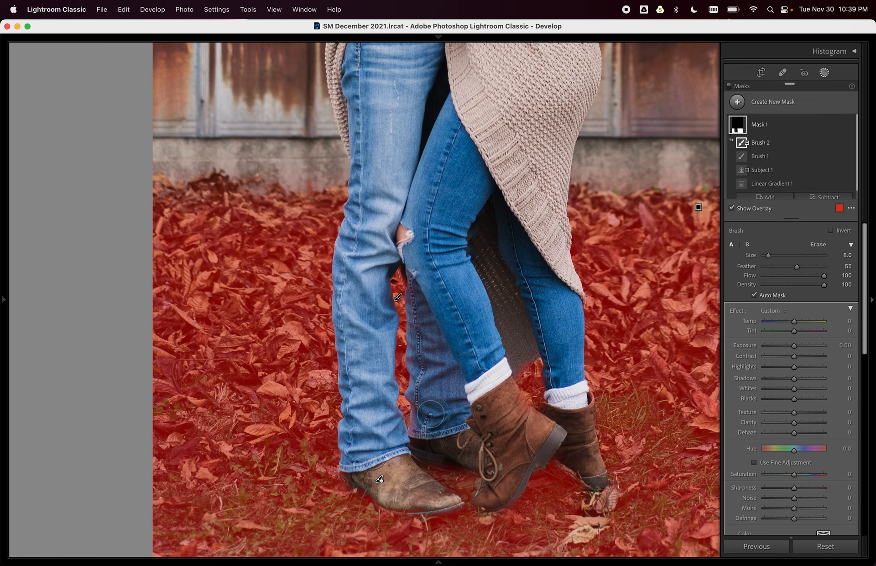
pyautogui.moveTo(367, 486)
pyautogui.mouseDown()
pyautogui.moveTo(390, 499)
pyautogui.moveTo(448, 504)
pyautogui.moveTo(429, 502)
pyautogui.mouseUp()
pyautogui.press('super+minus')
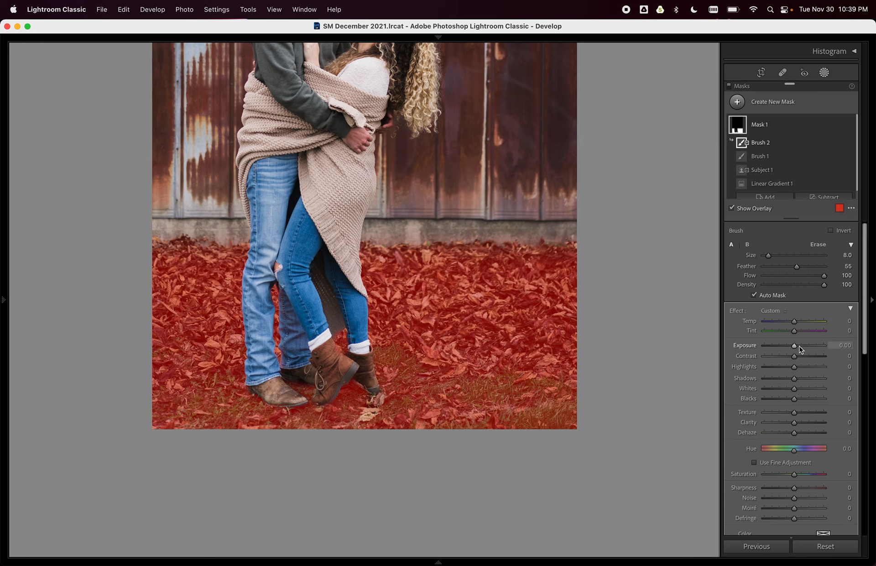
# Set Mask 1 to Temp 21, Exposure 0.40, Highlights −60, Shadows 6, Blacks 15, Texture −12, Dehaze 24.
pyautogui.press('Up')
pyautogui.press('Up')
pyautogui.press('Up')
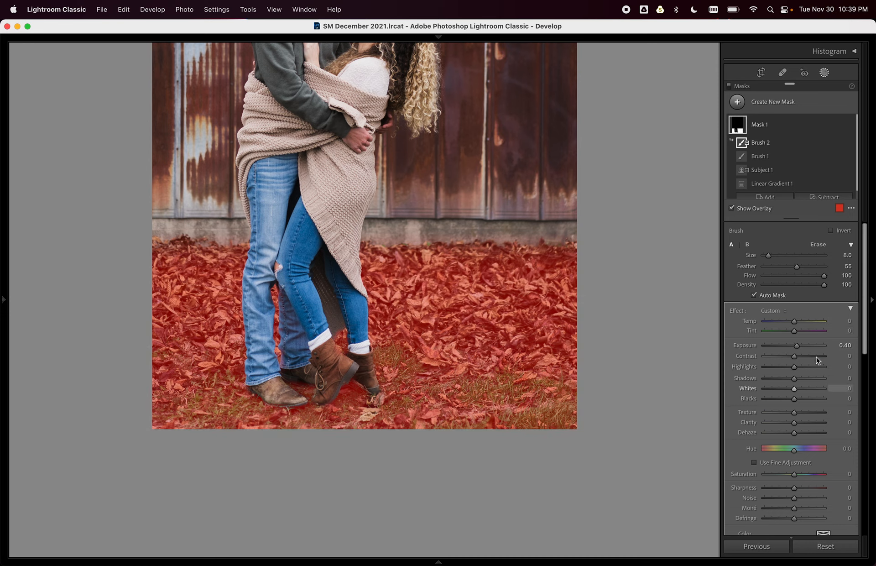
pyautogui.press('o')
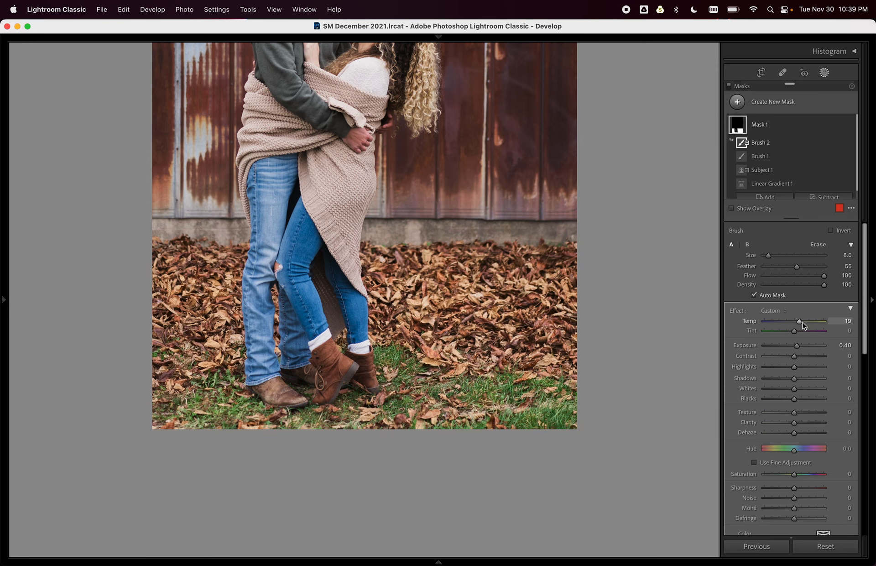
pyautogui.moveTo(803, 322); pyautogui.dragTo(803, 322)
pyautogui.moveTo(794, 413); pyautogui.dragTo(786, 414)
pyautogui.moveTo(780, 489)
pyautogui.mouseDown()
pyautogui.moveTo(760, 490)
pyautogui.moveTo(798, 489)
pyautogui.moveTo(787, 493)
pyautogui.mouseUp()
pyautogui.moveTo(790, 413); pyautogui.dragTo(791, 412)
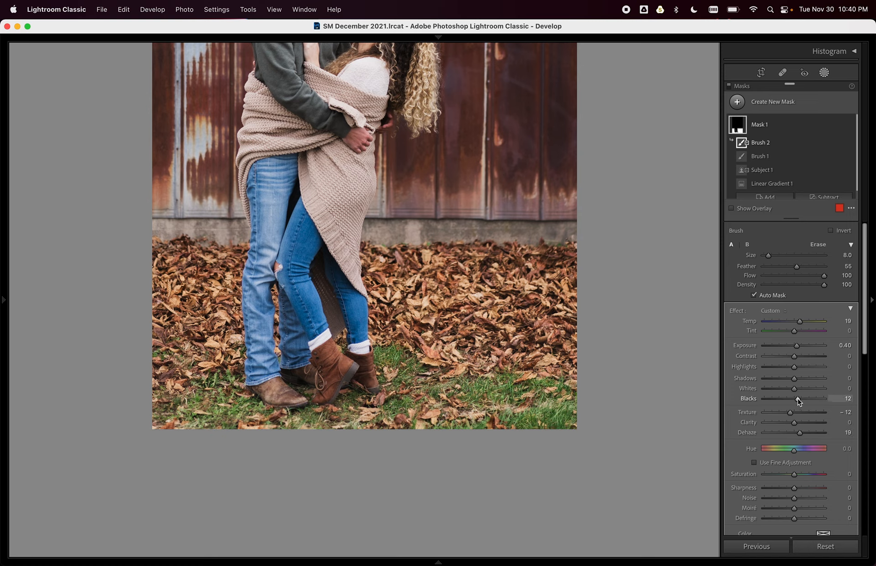
pyautogui.scroll(-1, 799, 431)
pyautogui.moveTo(800, 429); pyautogui.dragTo(802, 425)
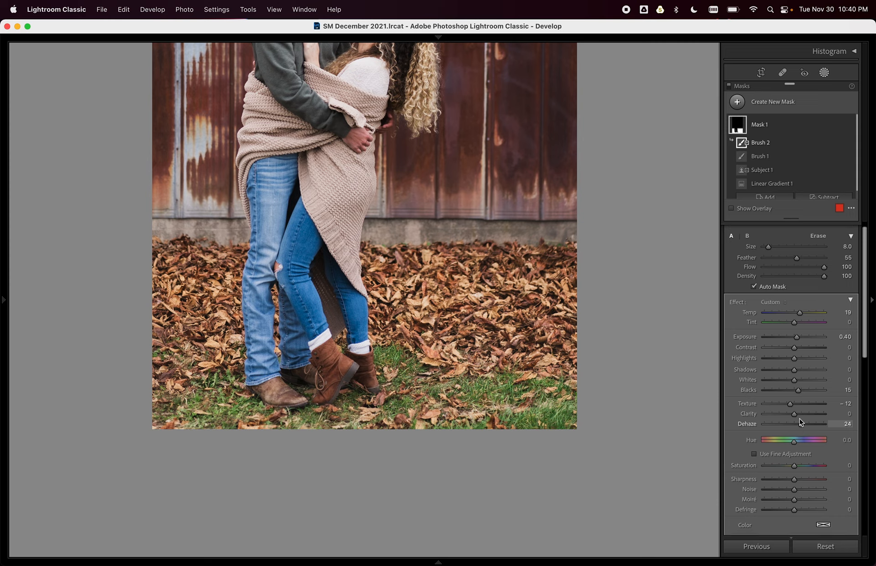
pyautogui.moveTo(795, 370); pyautogui.dragTo(778, 359)
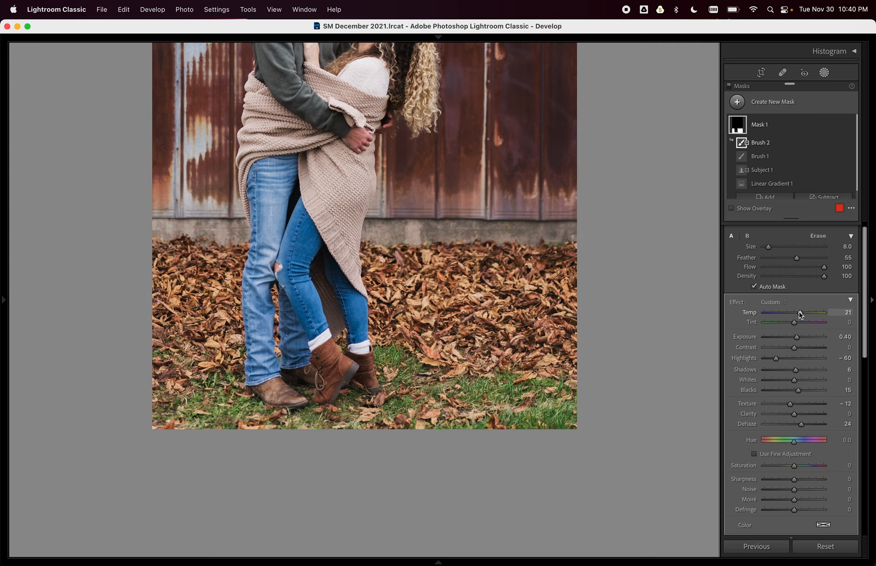
pyautogui.click(729, 87)
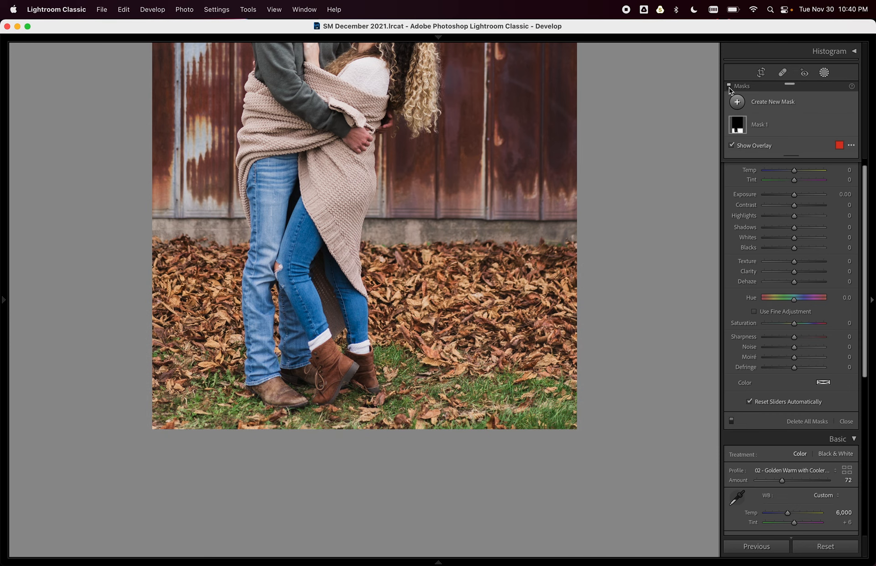
# Draw a Mask 2 linear gradient over the upper photo and intersect it with Select Subject.
pyautogui.press('super+minus')
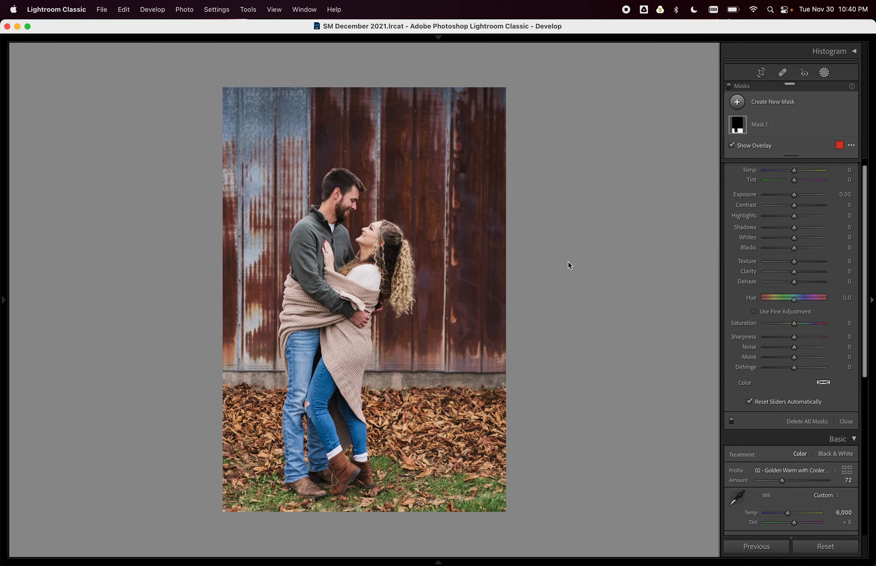
pyautogui.press('m')
pyautogui.moveTo(451, 277); pyautogui.dragTo(422, 382)
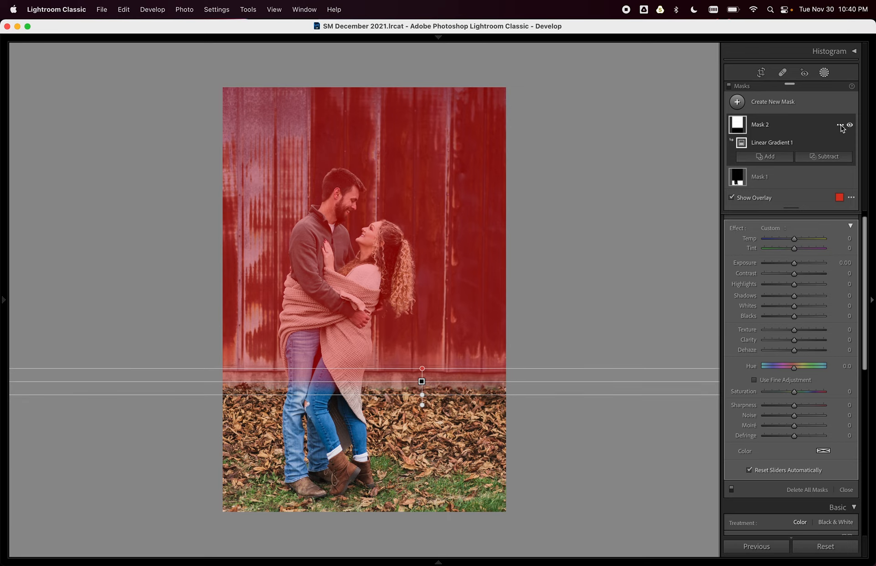
pyautogui.click(841, 126)
pyautogui.moveTo(817, 147)
pyautogui.click(743, 147)
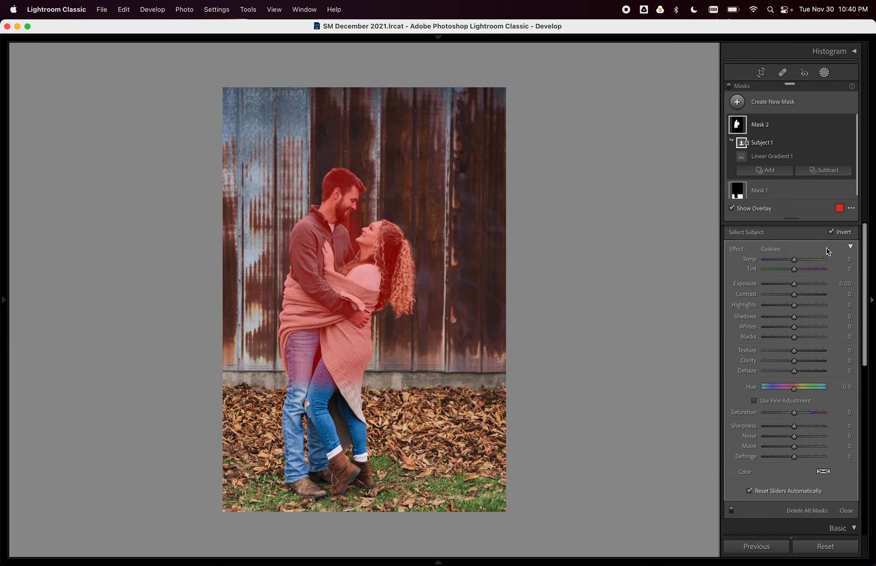
# Un-invert Mask 2 onto the rusty wall, raise exposure to 0.40, add dehaze, and compare on/off.
pyautogui.click(831, 231)
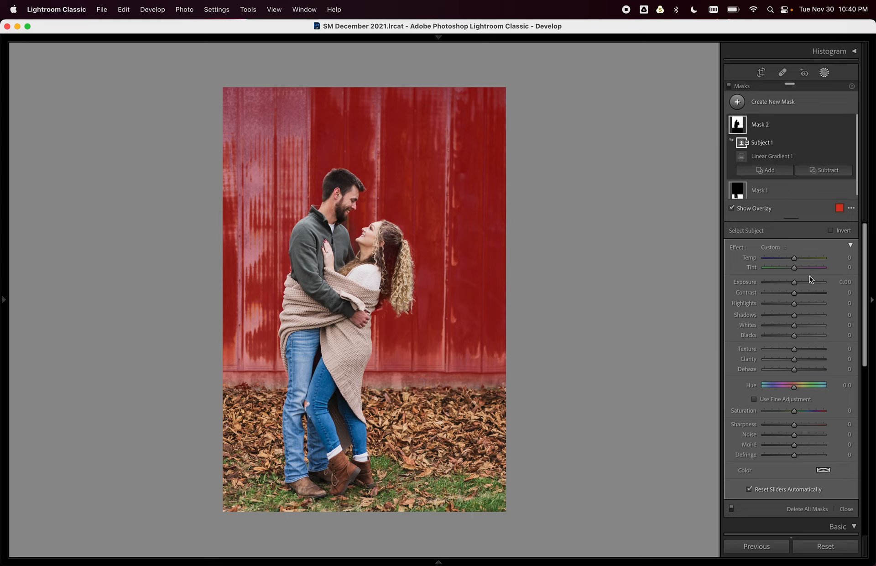
pyautogui.moveTo(799, 284); pyautogui.dragTo(801, 283)
pyautogui.press('o')
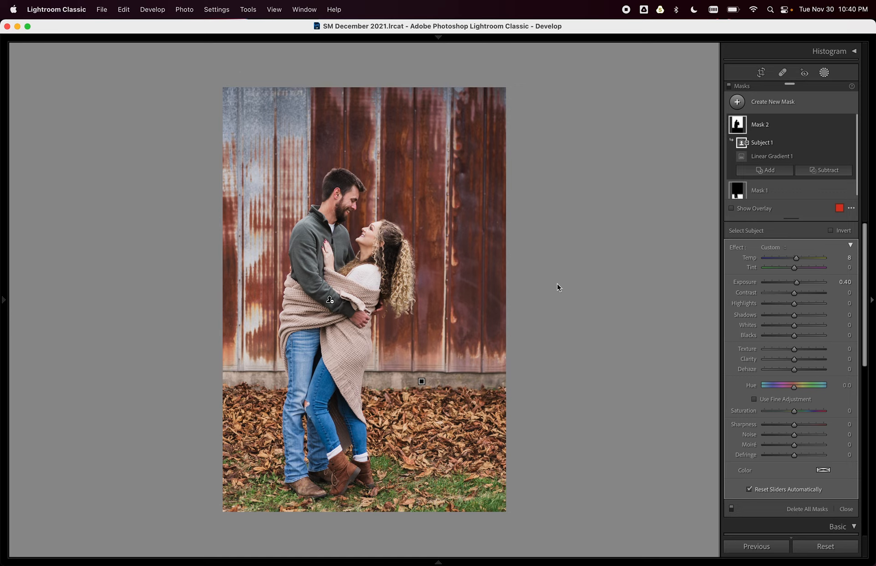
pyautogui.moveTo(792, 368); pyautogui.dragTo(803, 361)
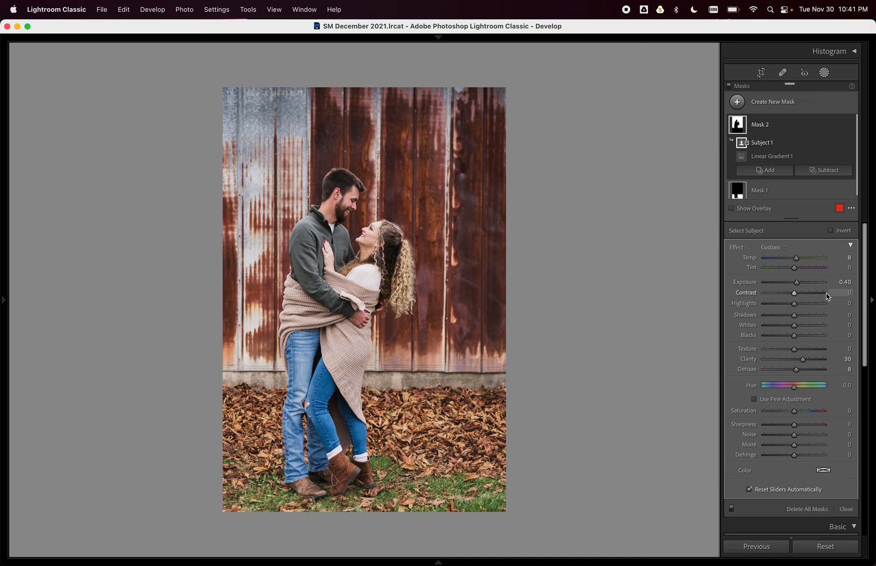
pyautogui.click(729, 86)
pyautogui.click(729, 86)
pyautogui.click(729, 87)
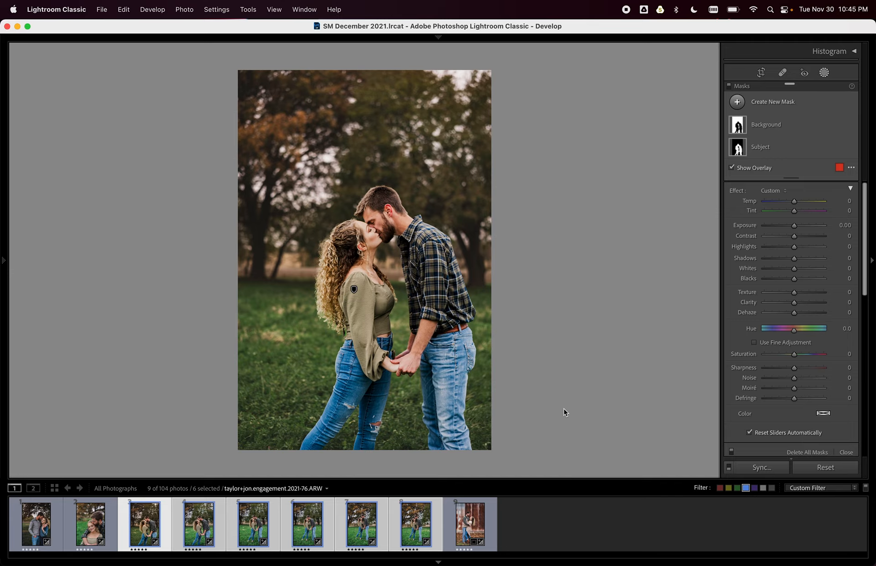
# Check the field kiss photo's Background mask, then view the six selected photos in Library grid.
pyautogui.click(354, 290)
pyautogui.press('g')
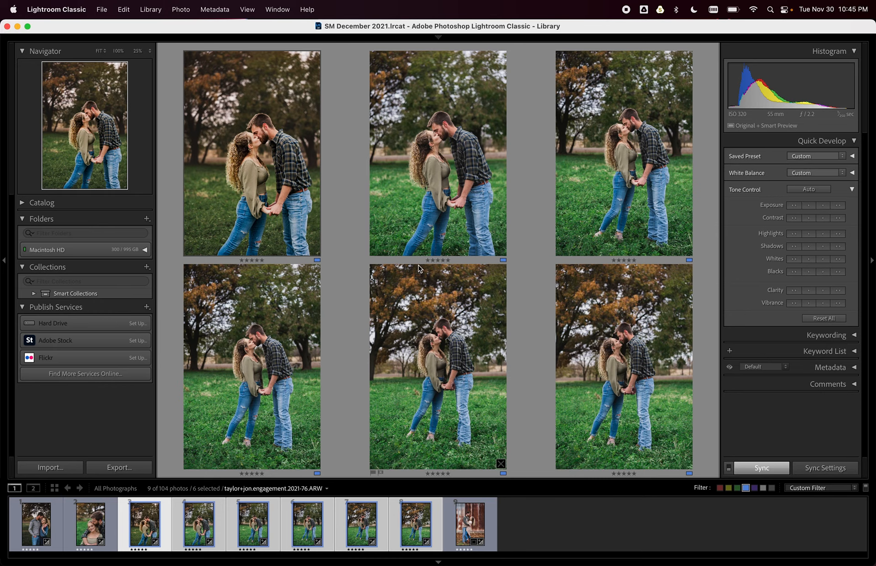
# Sync only the Background and Subject masks from this kiss photo to the other five selected photos.
pyautogui.press('d')
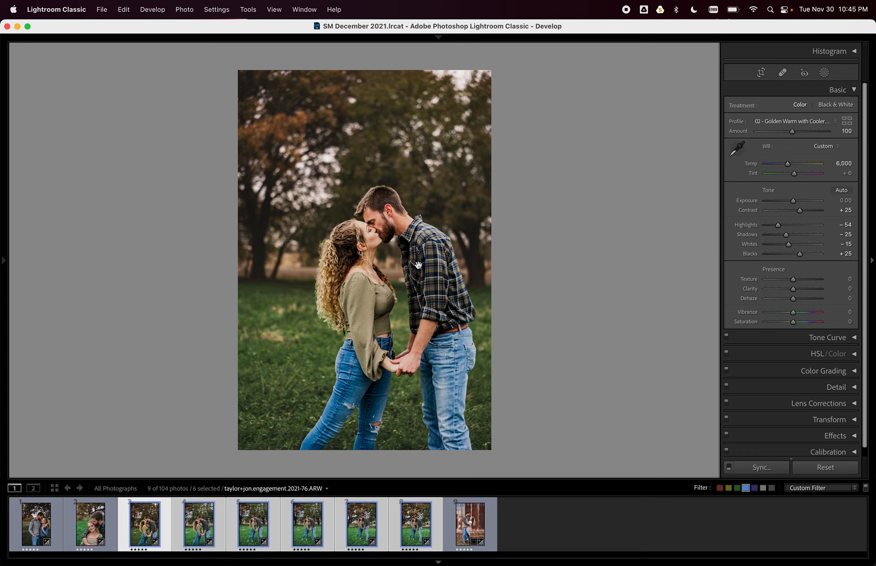
pyautogui.press('super+shift+s')
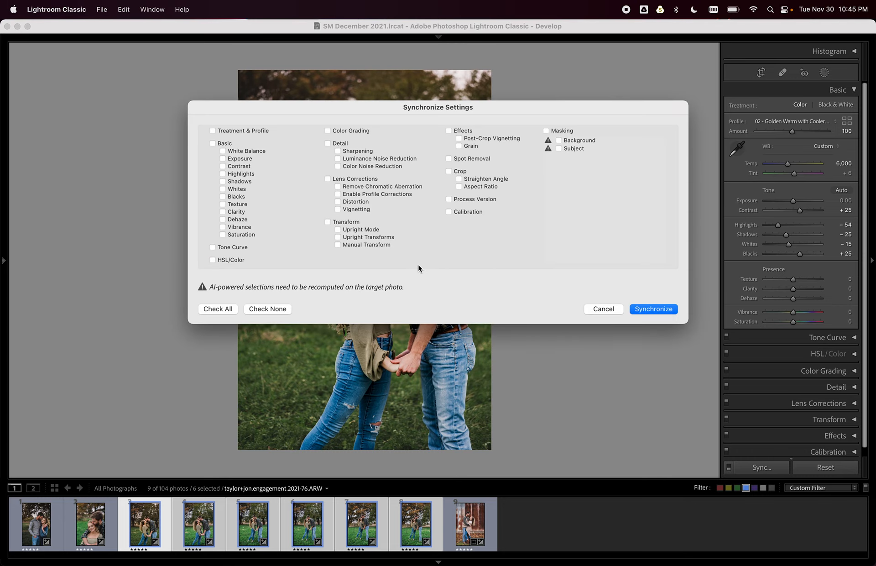
pyautogui.click(546, 130)
pyautogui.click(653, 309)
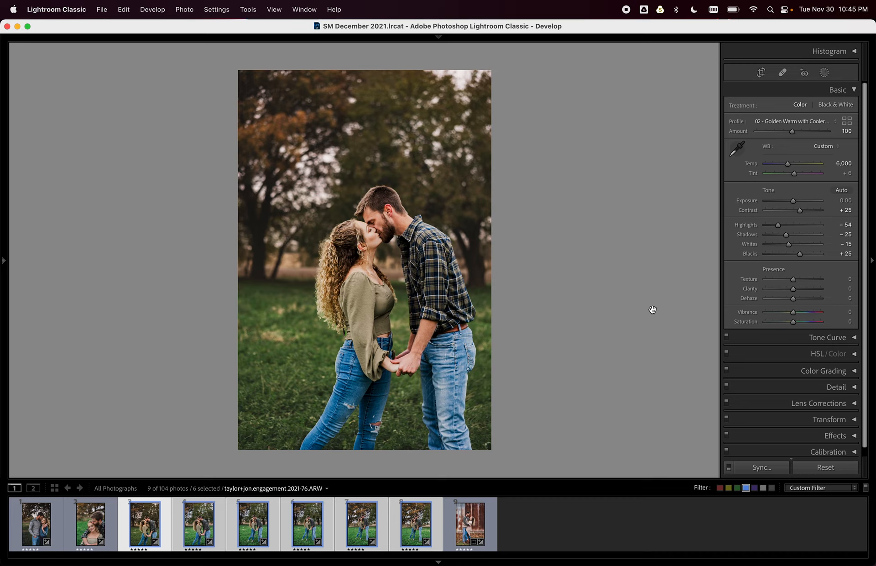
# Show this photo's masks with Background selected, then move to the second kiss photo.
pyautogui.click(824, 72)
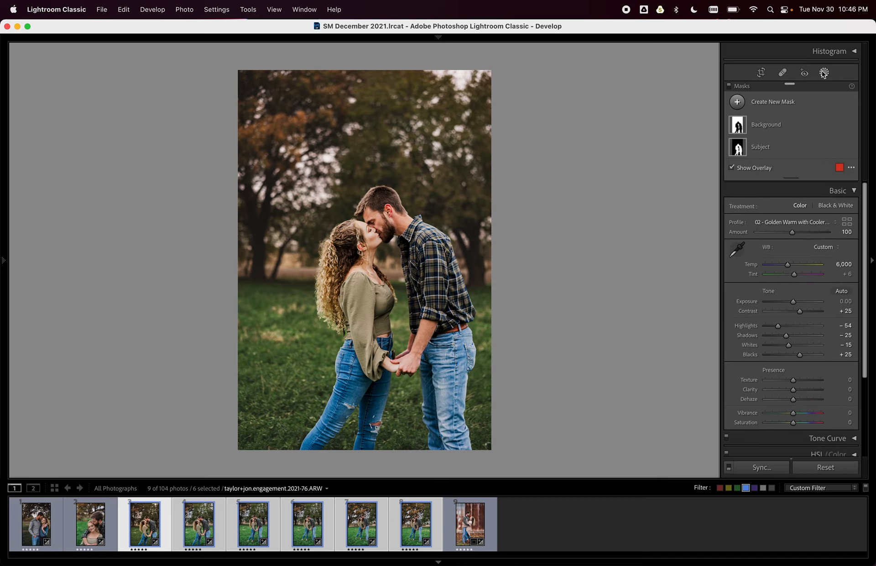
pyautogui.click(796, 129)
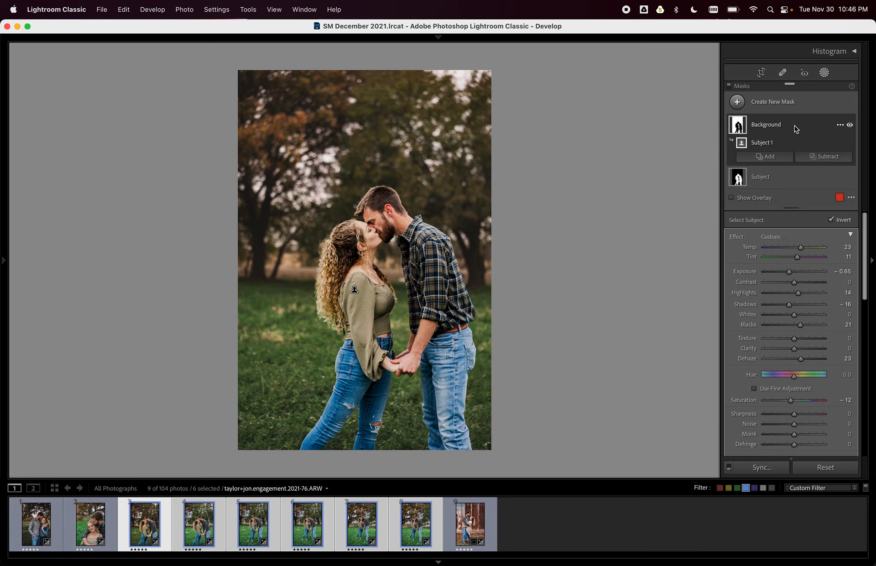
pyautogui.press('super')
pyautogui.press('Right')
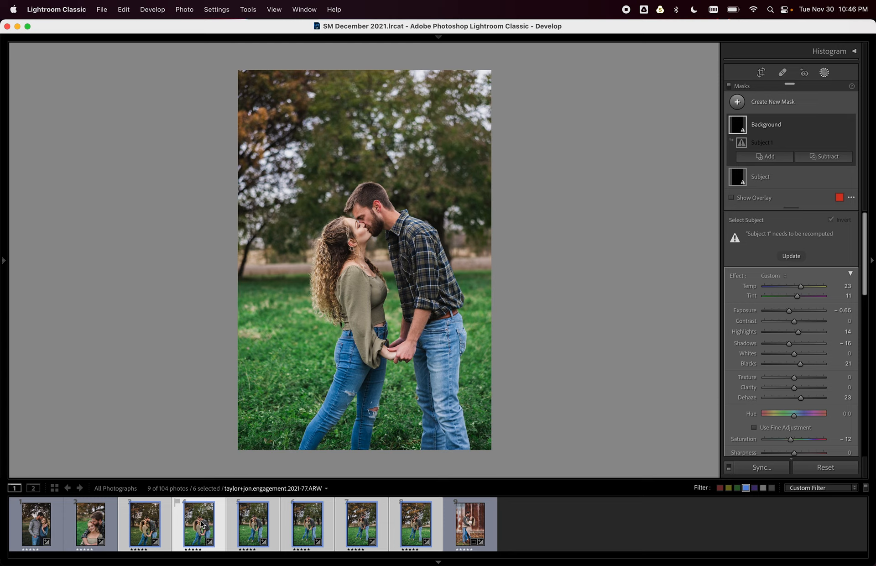
pyautogui.click(147, 536)
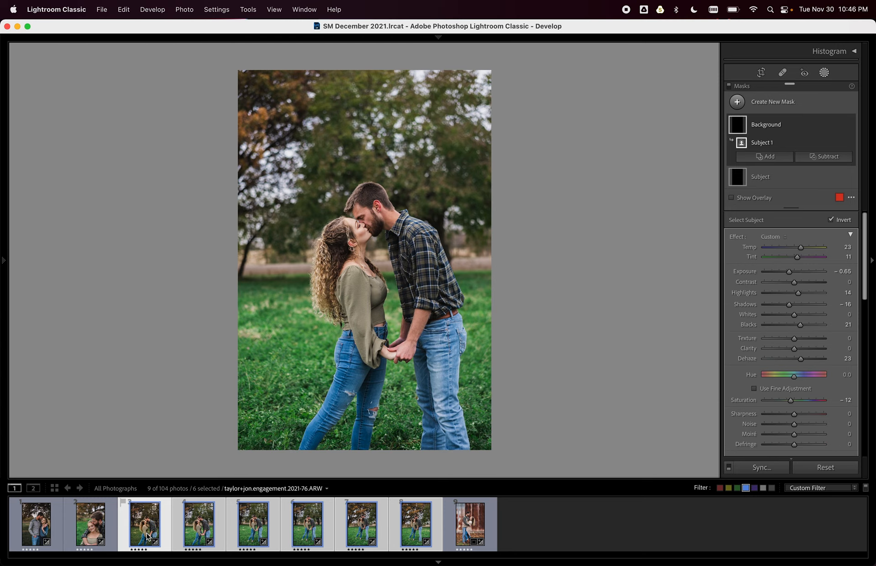
pyautogui.press('Right')
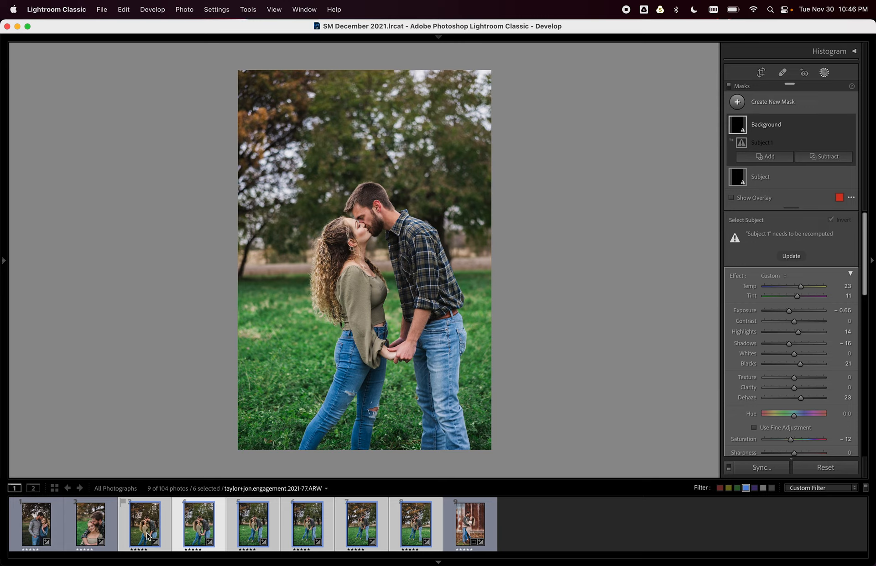
# Update the Background mask, then the Subject mask, on the second kiss photo.
pyautogui.click(766, 128)
pyautogui.click(767, 129)
pyautogui.click(798, 129)
pyautogui.doubleClick(796, 130)
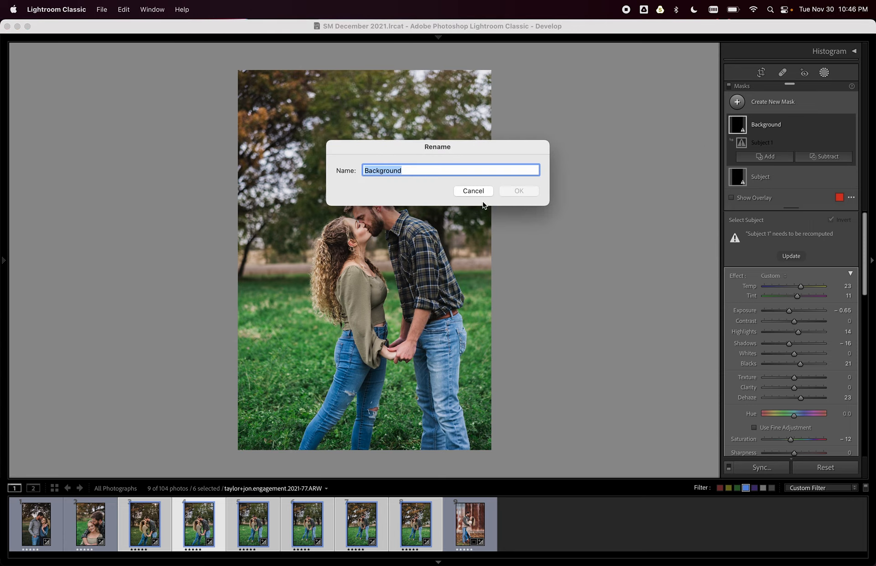
pyautogui.click(482, 191)
pyautogui.click(791, 256)
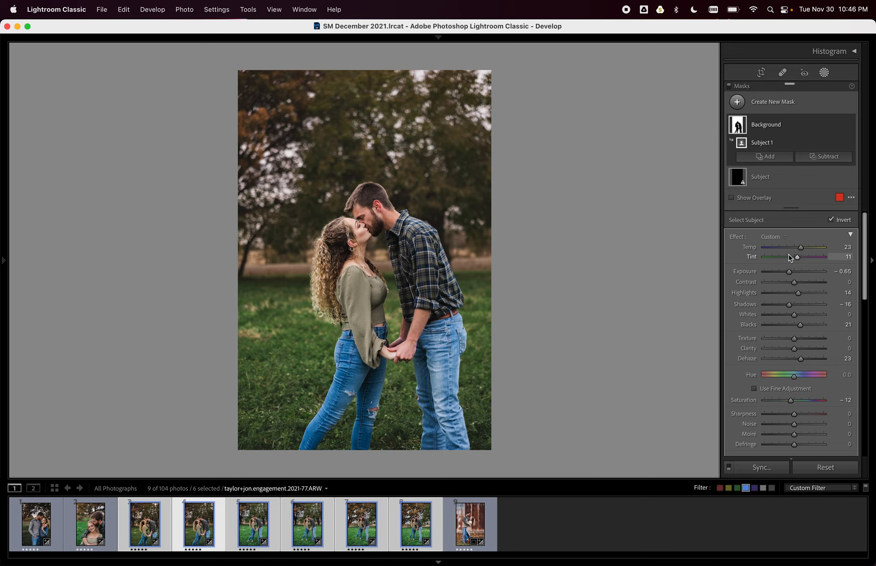
pyautogui.click(778, 178)
pyautogui.click(795, 256)
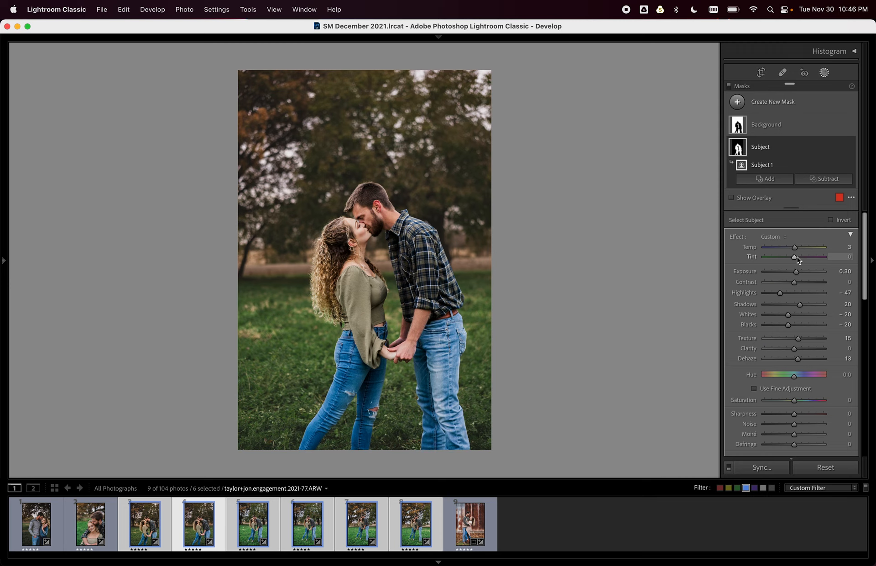
# Update the Subject and Background masks on the third and fourth kiss photos.
pyautogui.press('super+Right')
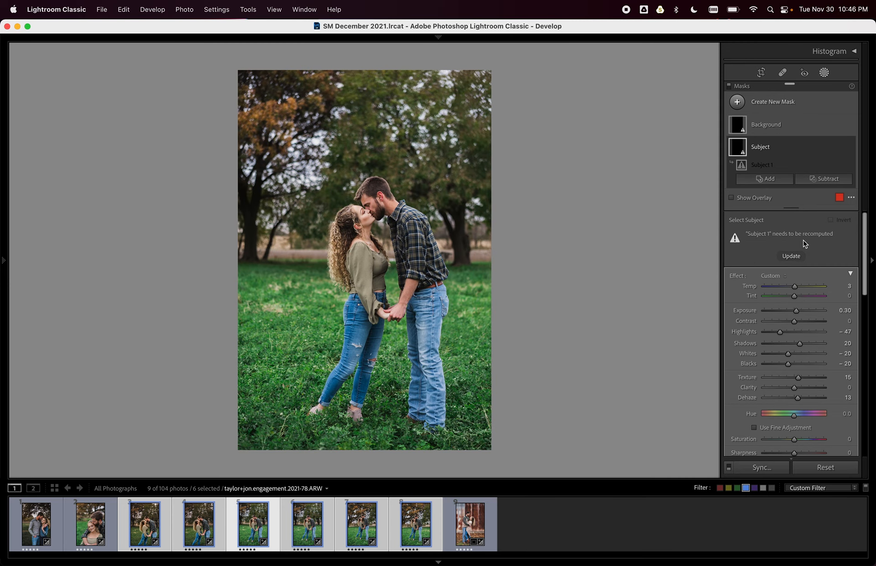
pyautogui.click(792, 255)
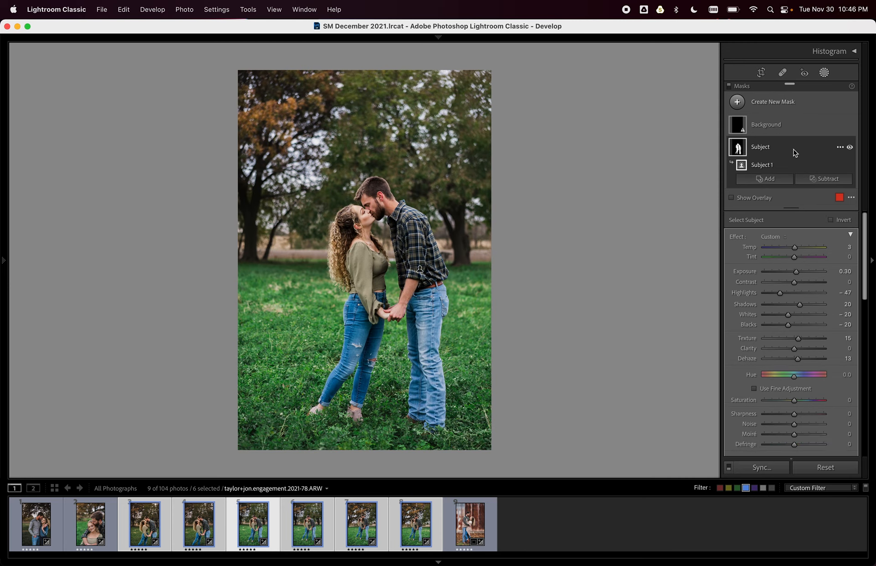
pyautogui.click(793, 149)
pyautogui.click(794, 127)
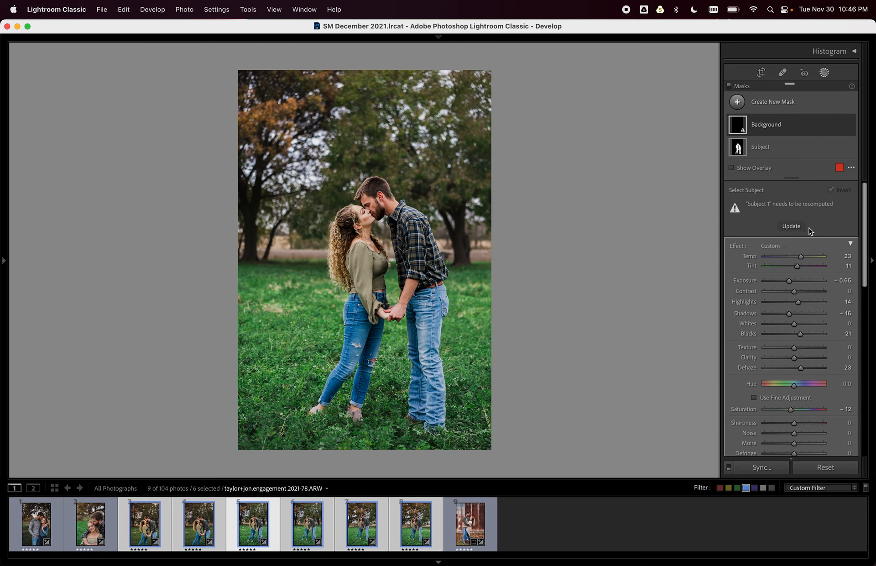
pyautogui.click(795, 226)
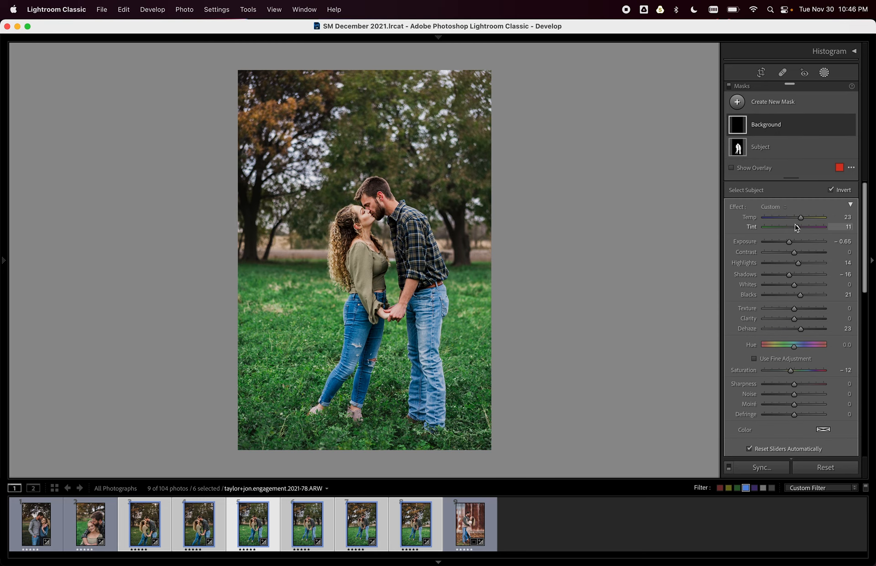
pyautogui.press('super+Right')
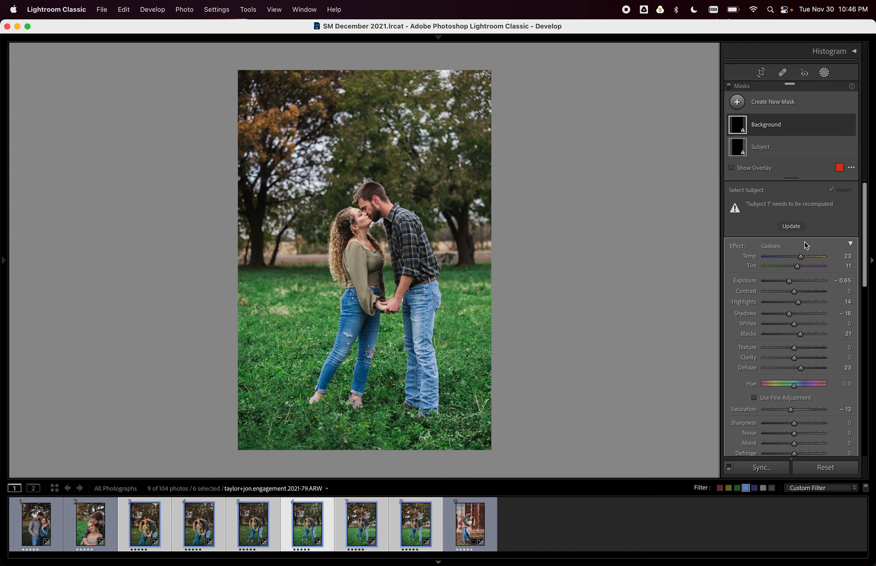
pyautogui.click(795, 226)
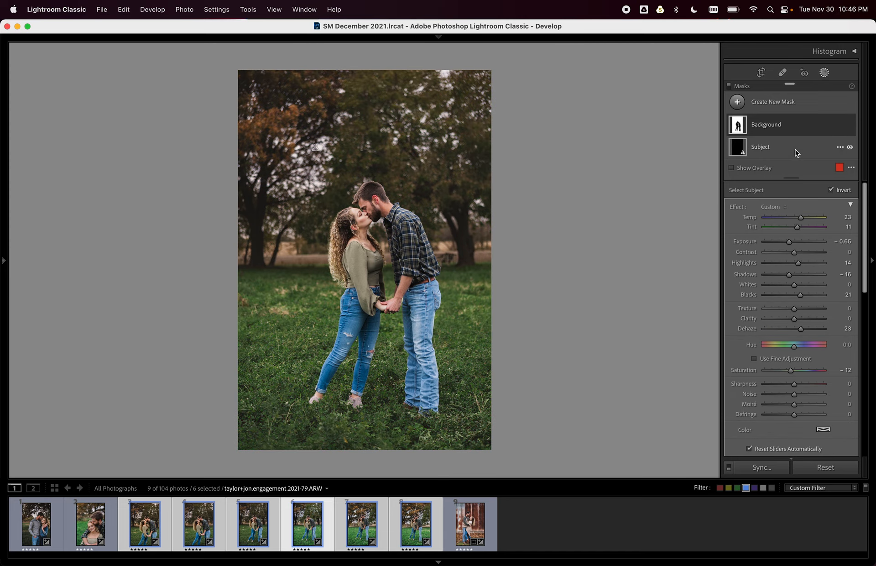
pyautogui.click(793, 149)
pyautogui.click(791, 226)
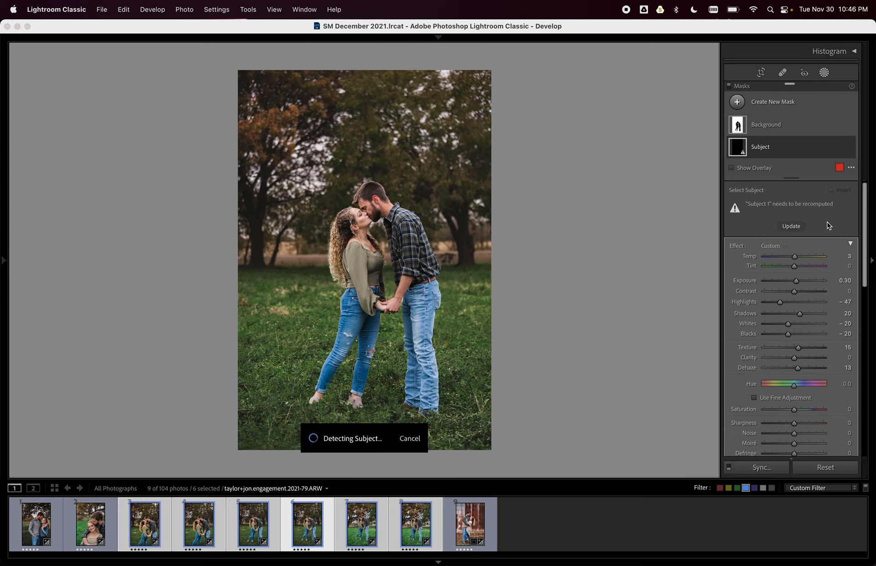
# Update both masks on the fifth and sixth photos, then show all six in the Library grid.
pyautogui.press('Right')
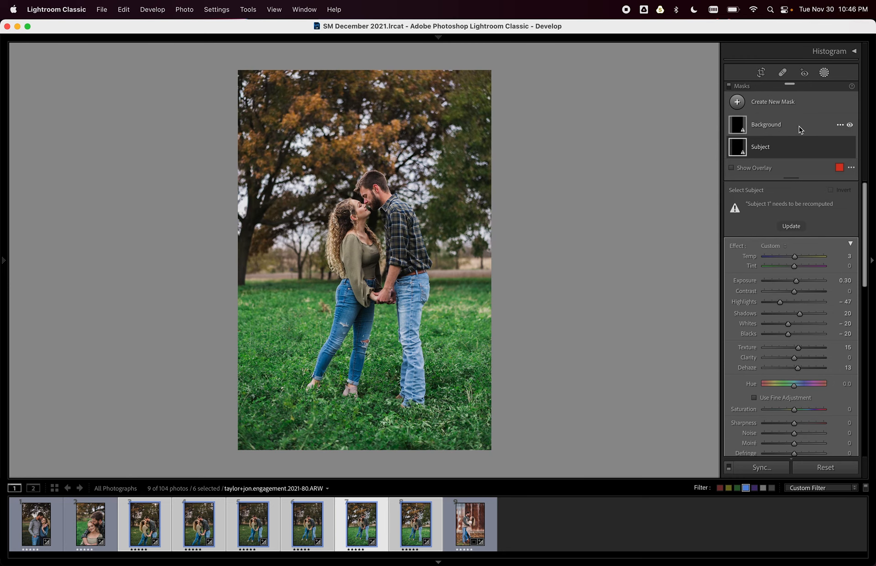
pyautogui.click(801, 227)
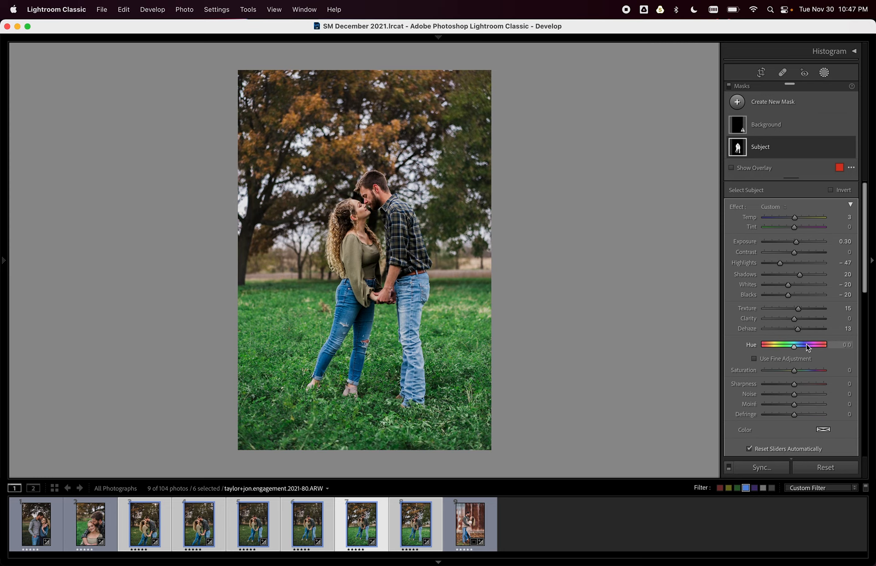
pyautogui.click(794, 127)
pyautogui.click(792, 226)
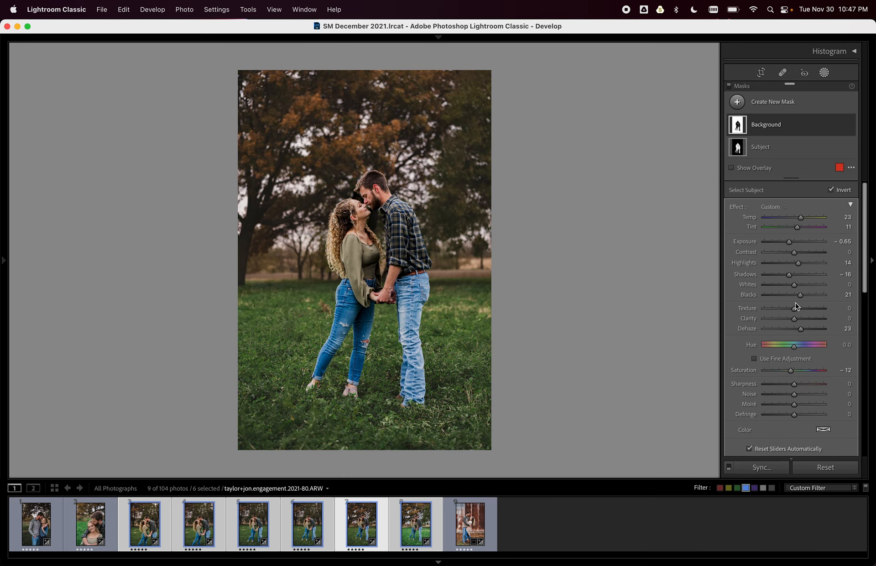
pyautogui.press('super+Right')
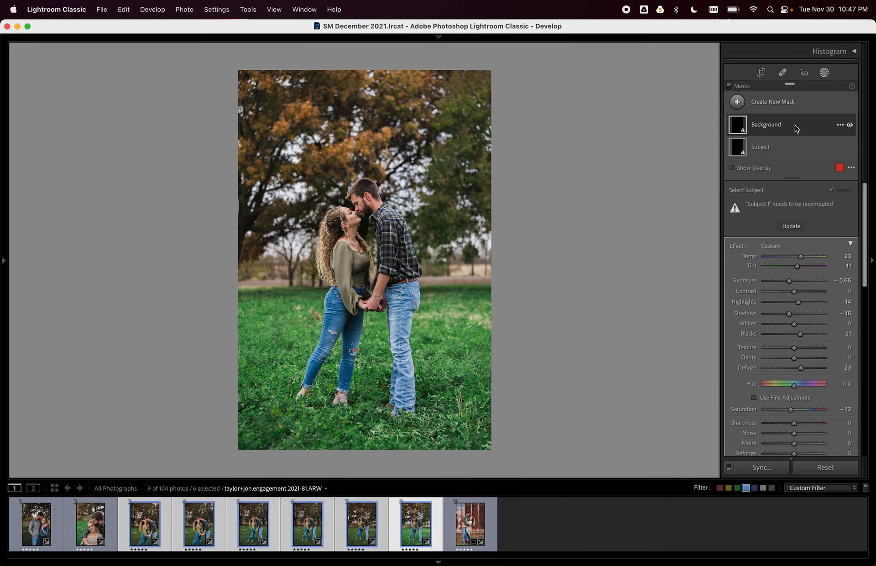
pyautogui.click(792, 226)
pyautogui.click(785, 148)
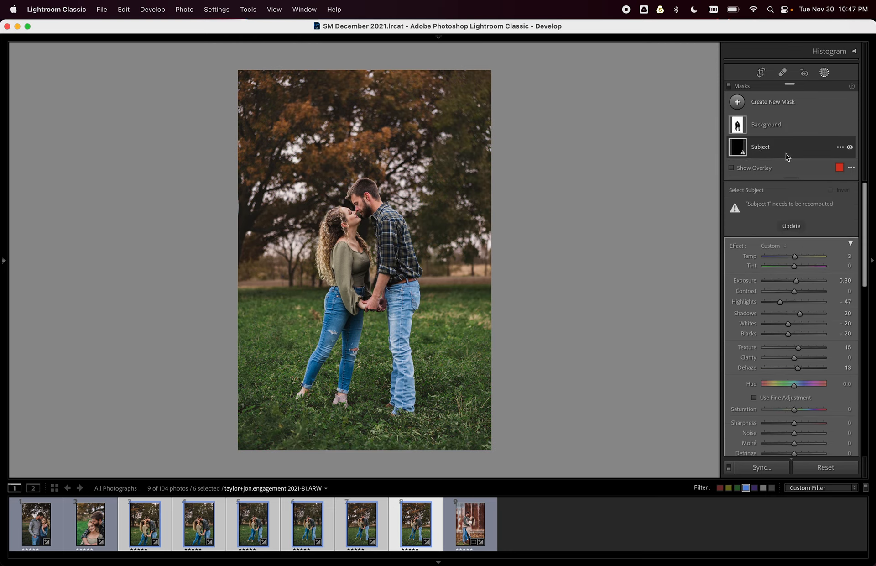
pyautogui.click(797, 226)
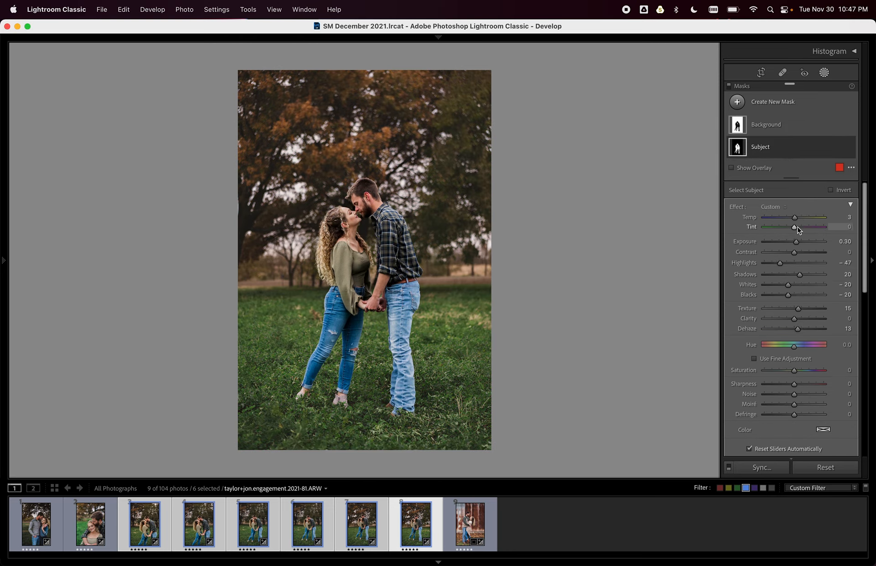
pyautogui.press('g')
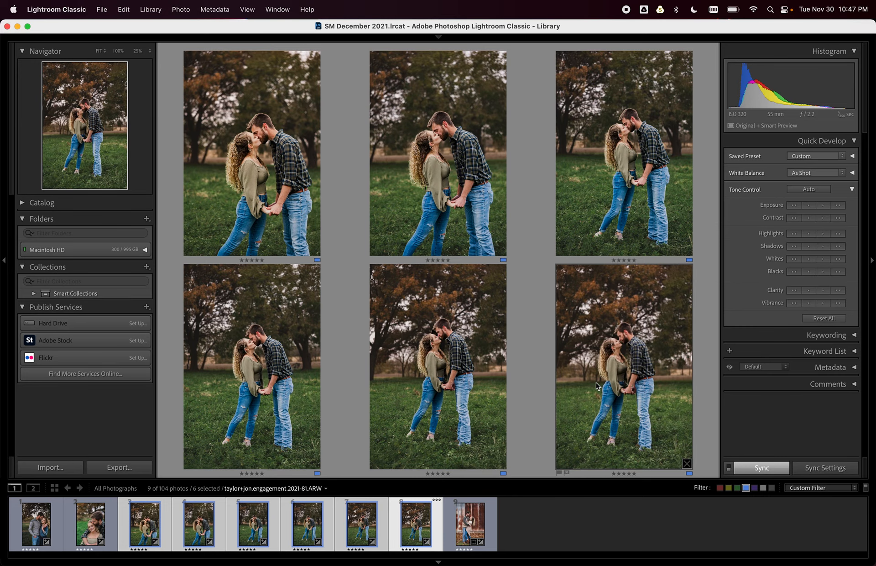
# Hide the side panels and filmstrip so the six-photo grid fills the window.
pyautogui.hotkey('shift', 'Tab')
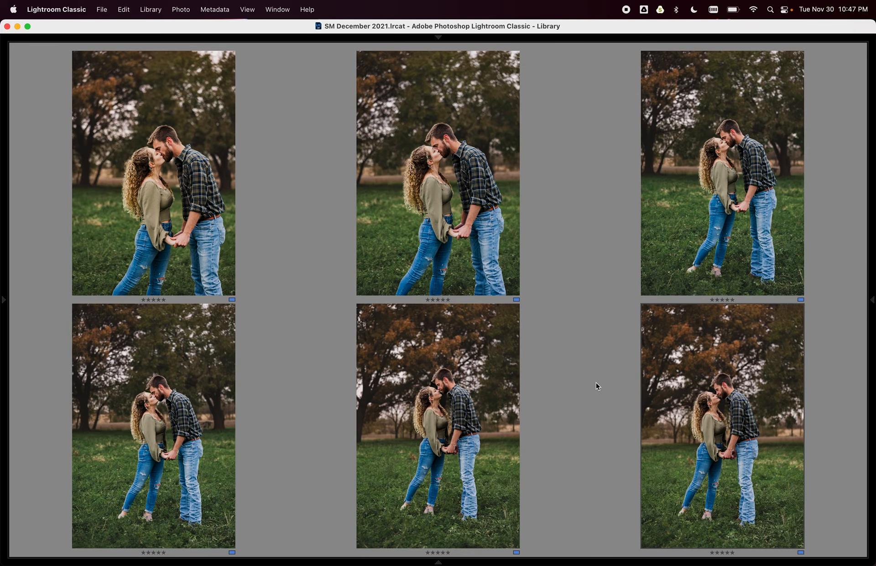